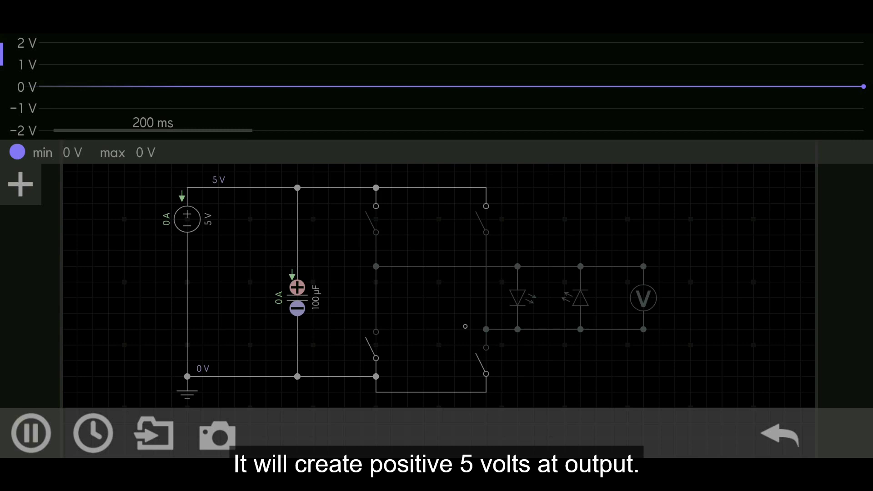
Run one H-bridge switching cycle: close and reopen the upper-left and lower-right switches, followed by the upper-right and lower-left switches.
{"action": "left_click", "coordinate": [374, 216]}
{"action": "left_click", "coordinate": [483, 362]}
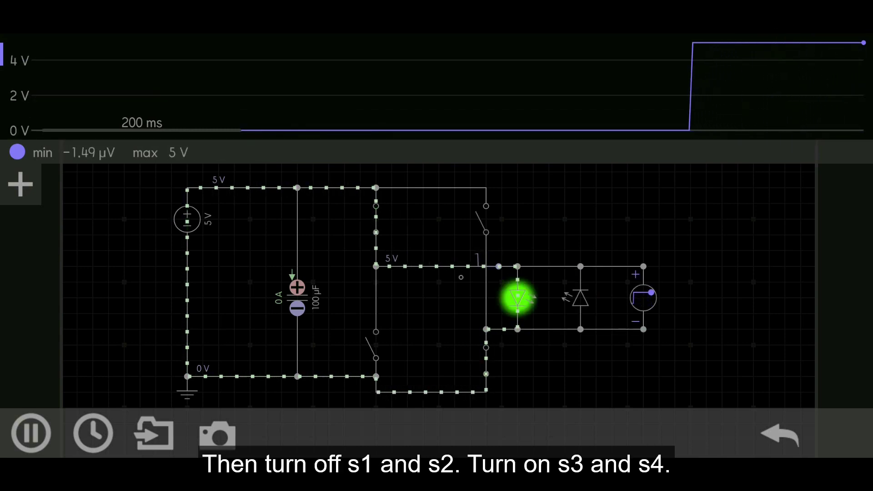
{"action": "left_click", "coordinate": [482, 361]}
{"action": "left_click", "coordinate": [372, 219]}
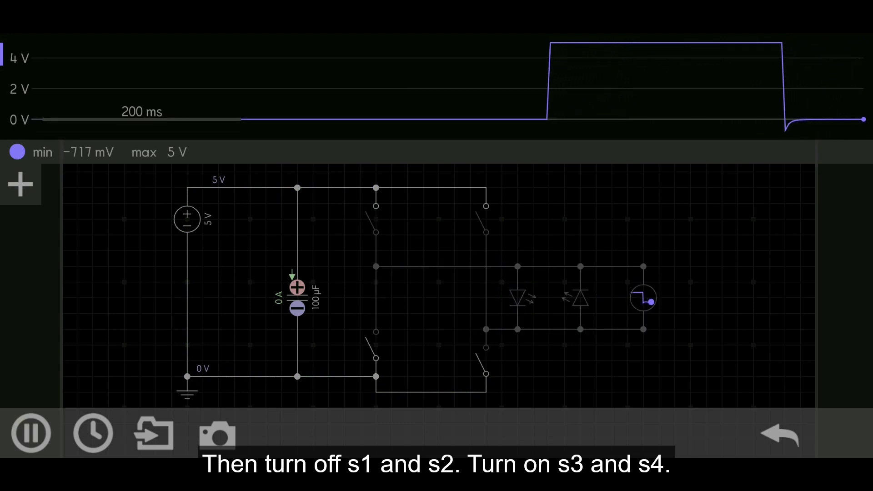
{"action": "left_click", "coordinate": [372, 345]}
{"action": "left_click", "coordinate": [482, 220]}
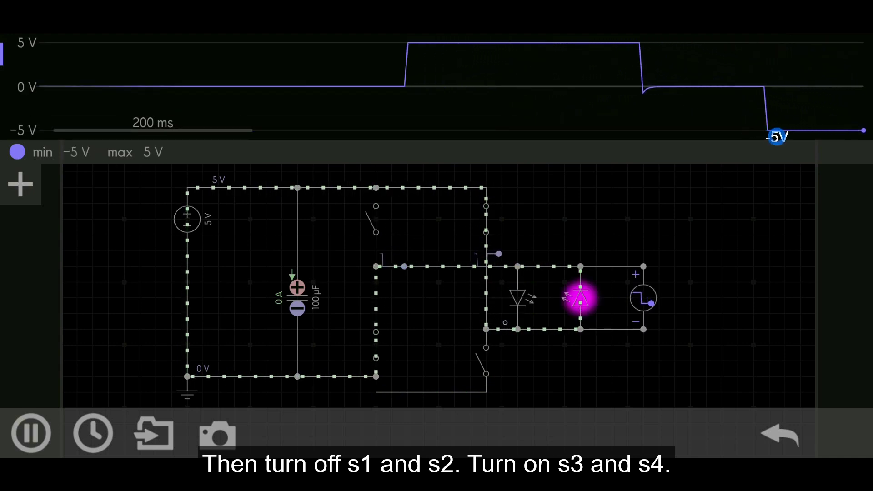
{"action": "left_click", "coordinate": [481, 220]}
{"action": "left_click", "coordinate": [371, 346]}
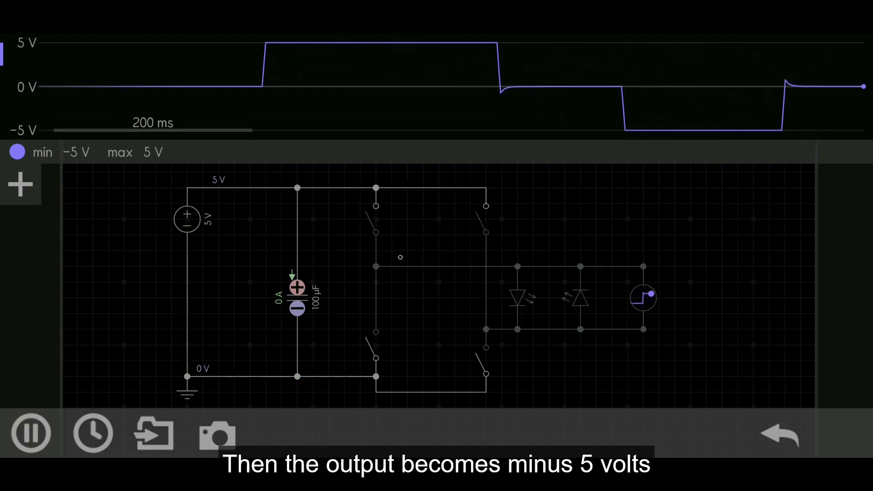
Repeat the switching cycle twice more, alternating the two diagonal switch pairs and finishing with all four switches open.
{"action": "left_click", "coordinate": [372, 219]}
{"action": "left_click", "coordinate": [482, 360]}
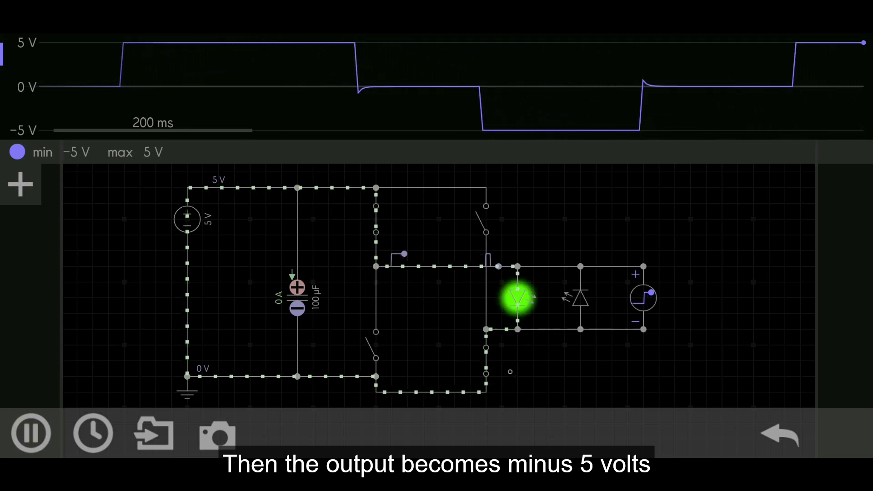
{"action": "left_click", "coordinate": [372, 220]}
{"action": "left_click", "coordinate": [482, 360]}
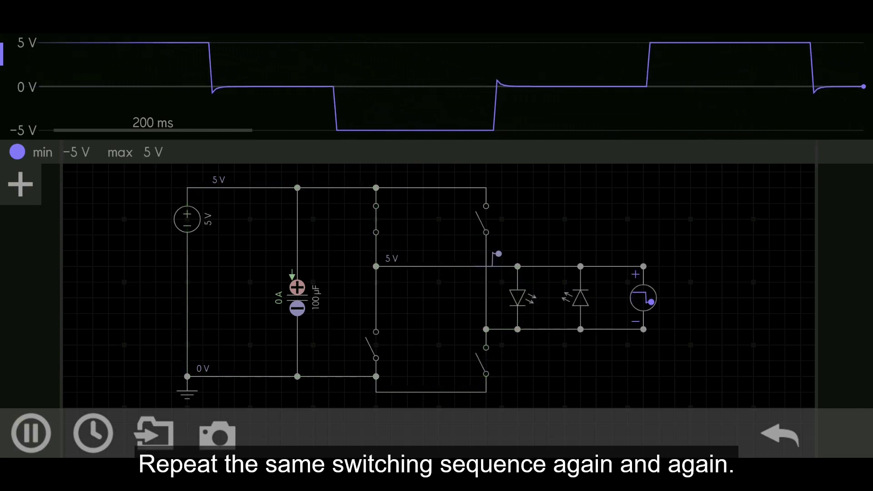
{"action": "left_click", "coordinate": [481, 221]}
{"action": "left_click", "coordinate": [371, 346]}
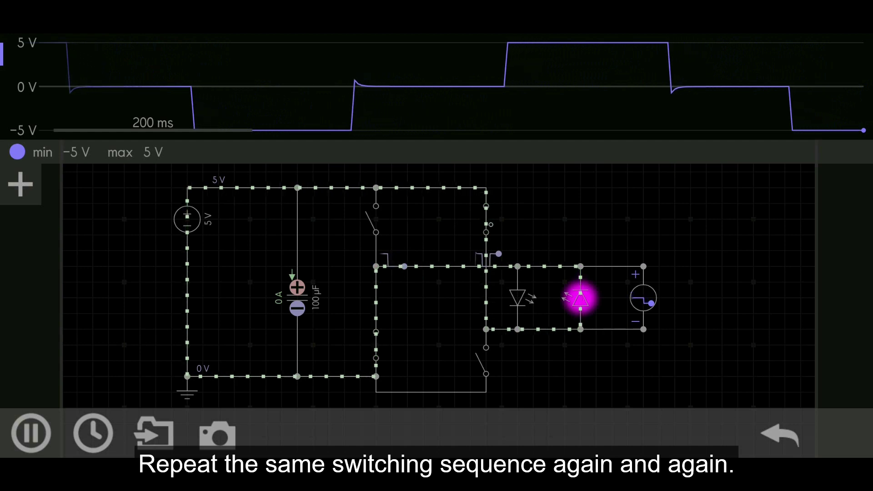
{"action": "left_click", "coordinate": [481, 220]}
{"action": "left_click", "coordinate": [372, 346]}
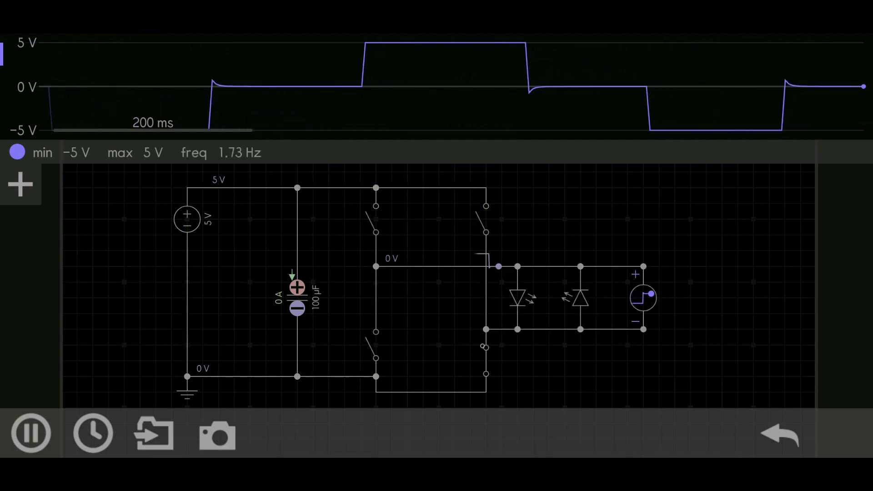
{"action": "left_click", "coordinate": [372, 219]}
{"action": "left_click", "coordinate": [483, 360]}
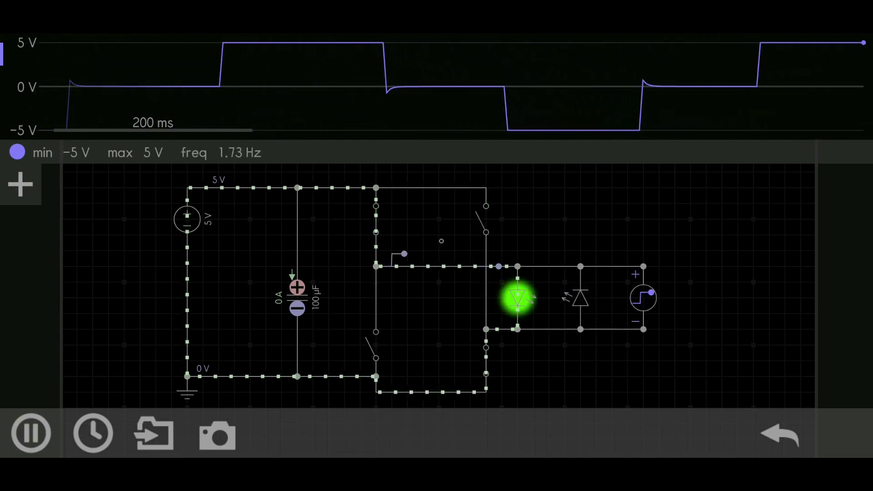
{"action": "left_click", "coordinate": [372, 220]}
{"action": "left_click", "coordinate": [482, 361]}
{"action": "left_click", "coordinate": [372, 345]}
{"action": "left_click", "coordinate": [464, 225]}
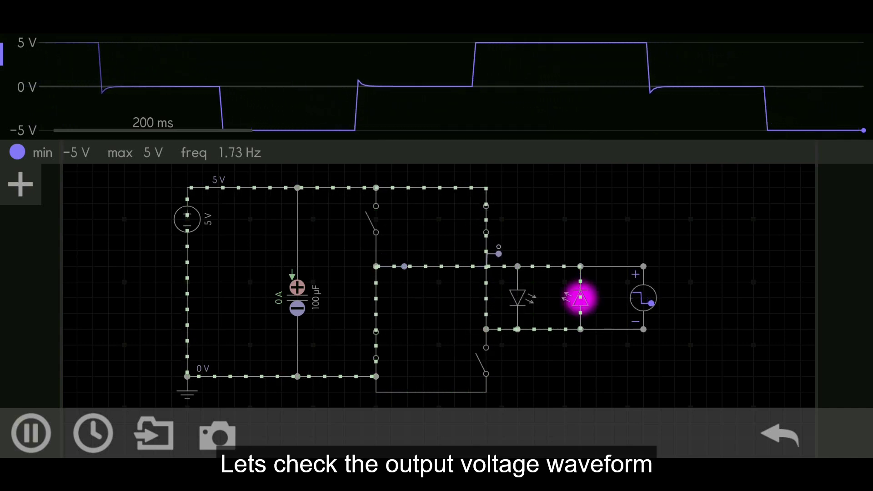
{"action": "left_click", "coordinate": [482, 220]}
{"action": "left_click", "coordinate": [371, 345]}
Pause the circuit simulation and widen the plot's time scale to examine the shape of the output voltage waveform.
{"action": "left_click", "coordinate": [31, 433]}
{"action": "scroll", "coordinate": [745, 98], "scroll_direction": "down", "scroll_amount": 3}
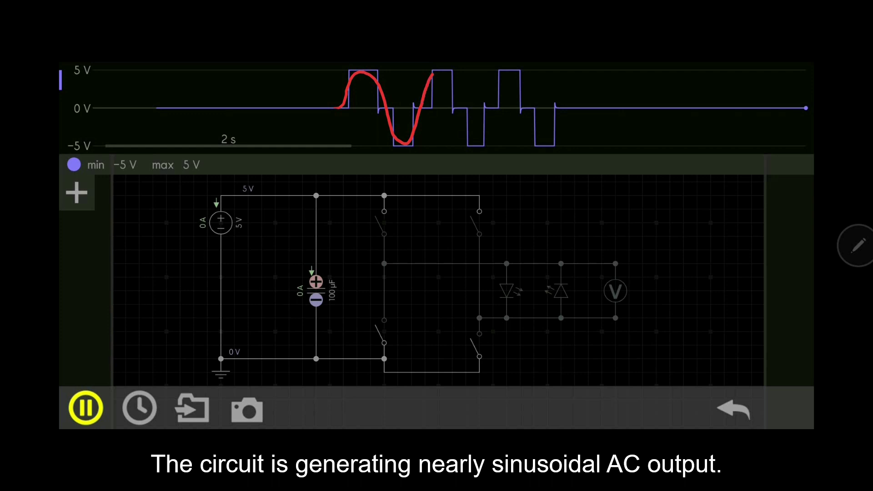
{"action": "left_click_drag", "start_coordinate": [463, 110], "coordinate": [473, 141]}
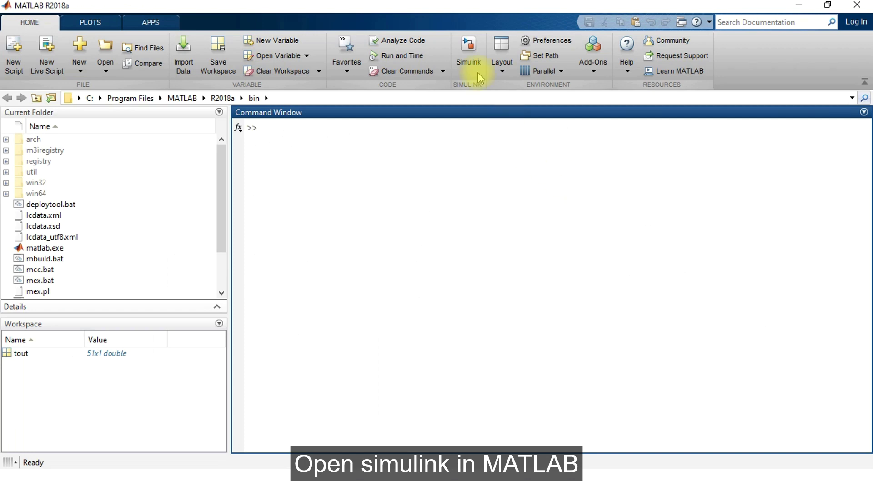
Launch Simulink from MATLAB, create a blank model and maximize its window.
{"action": "left_click", "coordinate": [468, 50]}
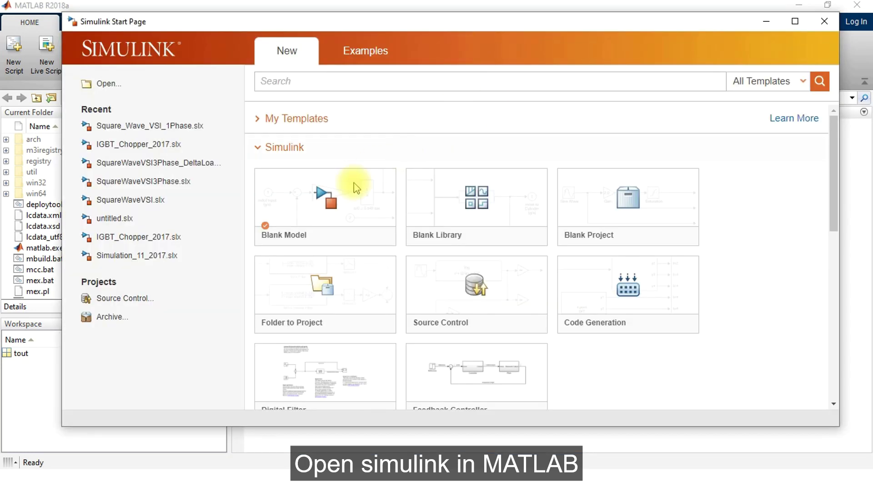
{"action": "left_click", "coordinate": [346, 199]}
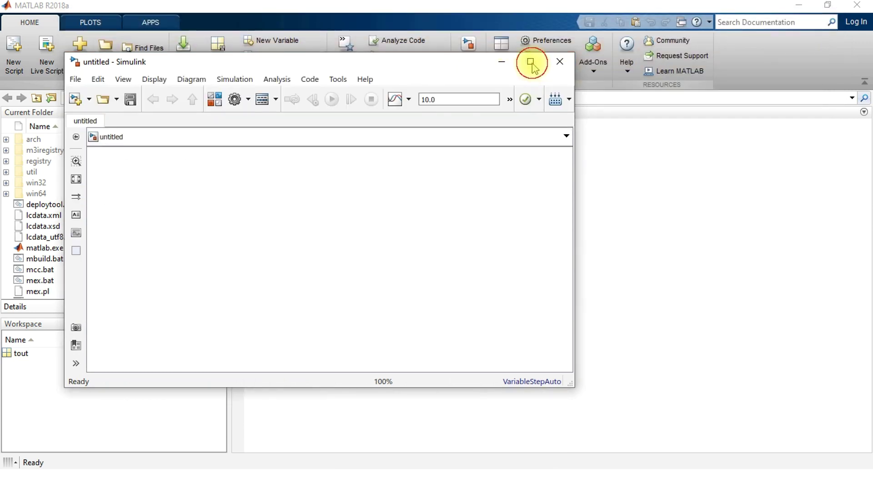
{"action": "left_click", "coordinate": [531, 62]}
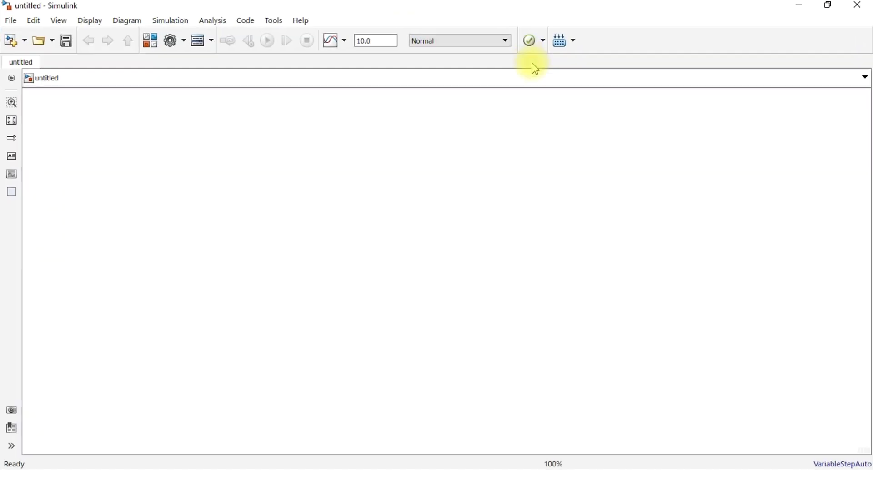
Save the model in the DC to AC Inverters folder as Single_phase_Square_wave_VSI in Simulink Models (*.slx) format.
{"action": "left_click", "coordinate": [9, 22]}
{"action": "left_click", "coordinate": [50, 111]}
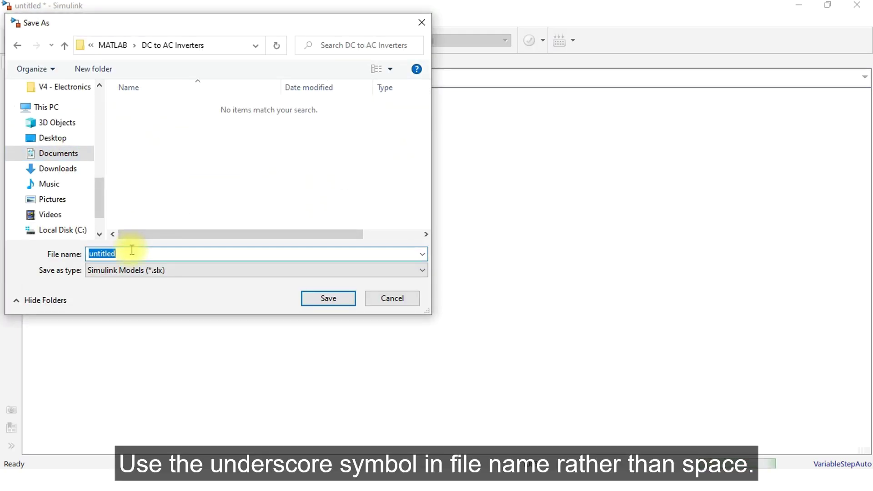
{"action": "type", "text": "Single_phase_S"}
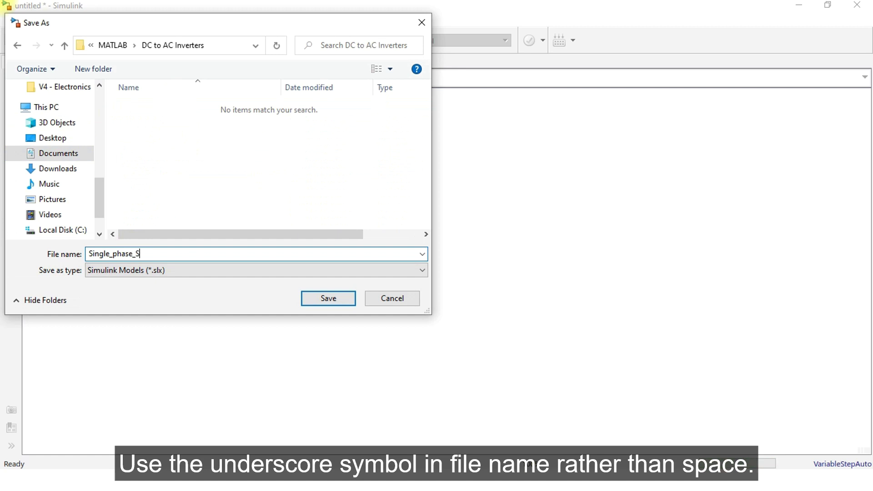
{"action": "left_click", "coordinate": [331, 301]}
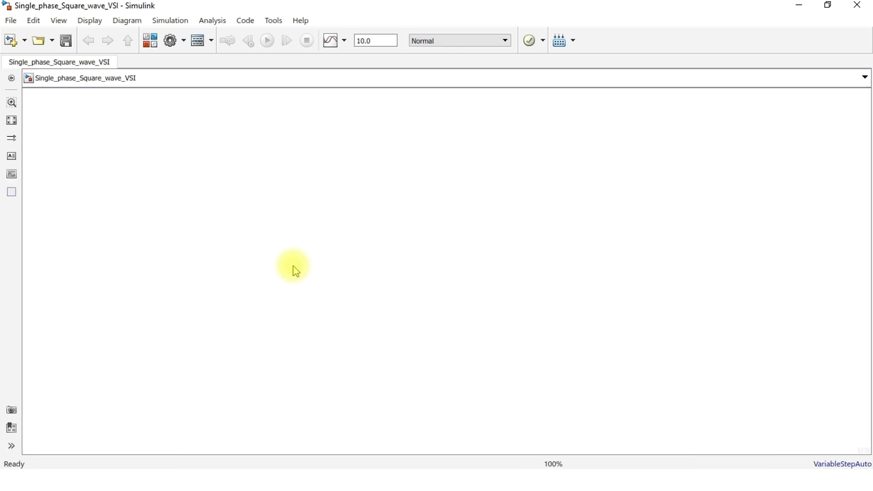
Open the Simulink Library Browser and arrange it side by side with the model window.
{"action": "left_click", "coordinate": [152, 41]}
{"action": "left_click_drag", "start_coordinate": [425, 10], "coordinate": [3, 112]}
{"action": "left_click", "coordinate": [539, 115]}
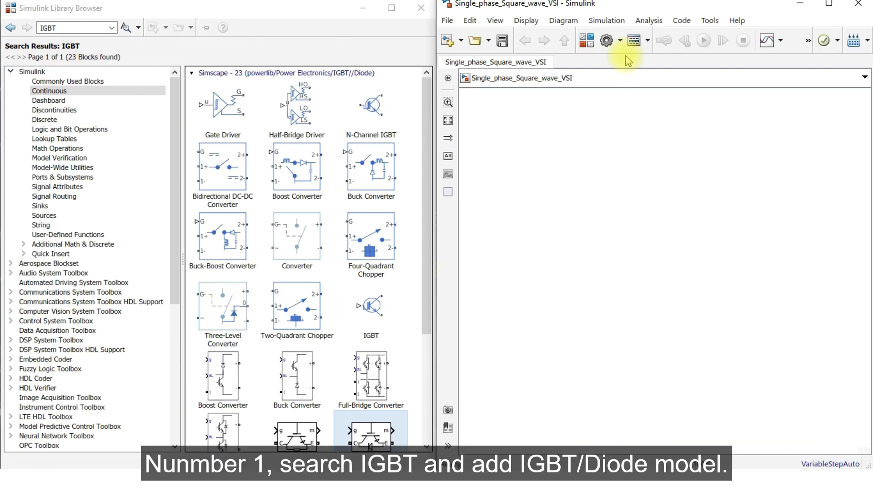
Search the block library for IGBT and add an IGBT/Diode block near the top of the model.
{"action": "left_click", "coordinate": [85, 26]}
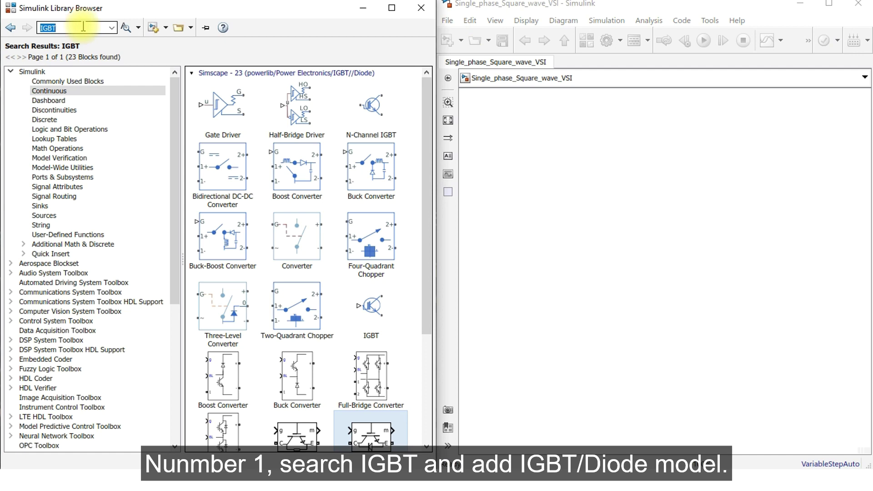
{"action": "left_click", "coordinate": [126, 29]}
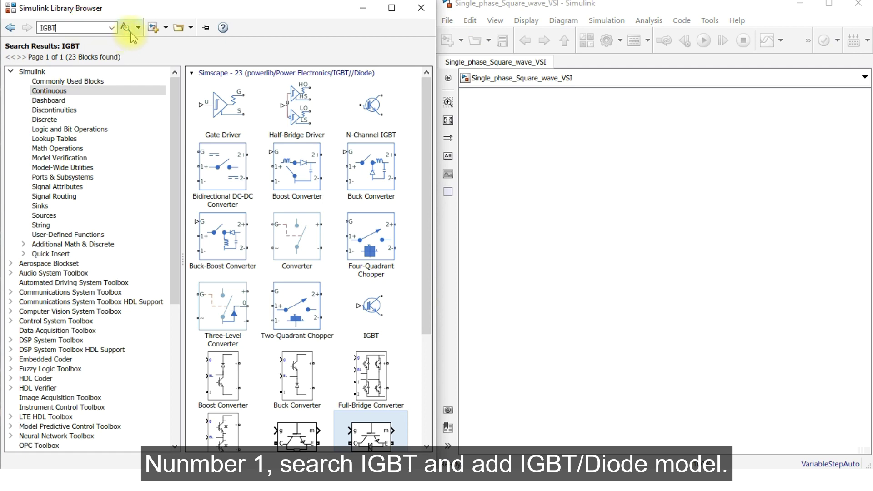
{"action": "left_click", "coordinate": [126, 28]}
{"action": "scroll", "coordinate": [336, 257], "scroll_direction": "down", "scroll_amount": 3}
{"action": "scroll", "coordinate": [336, 260], "scroll_direction": "down", "scroll_amount": 2}
{"action": "left_click_drag", "start_coordinate": [361, 318], "coordinate": [566, 120]}
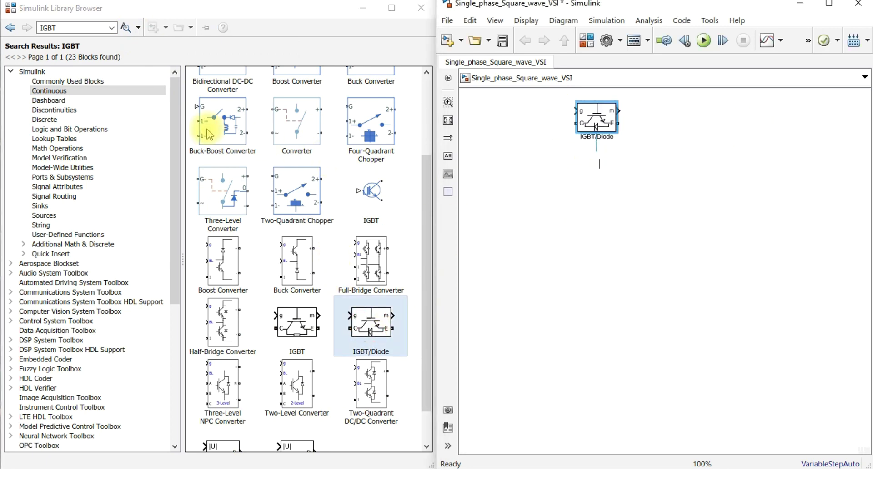
Search the library for DC Voltage Source and place the powerlib Electrical Sources version to the right of the IGBT/Diode block.
{"action": "left_click", "coordinate": [74, 26]}
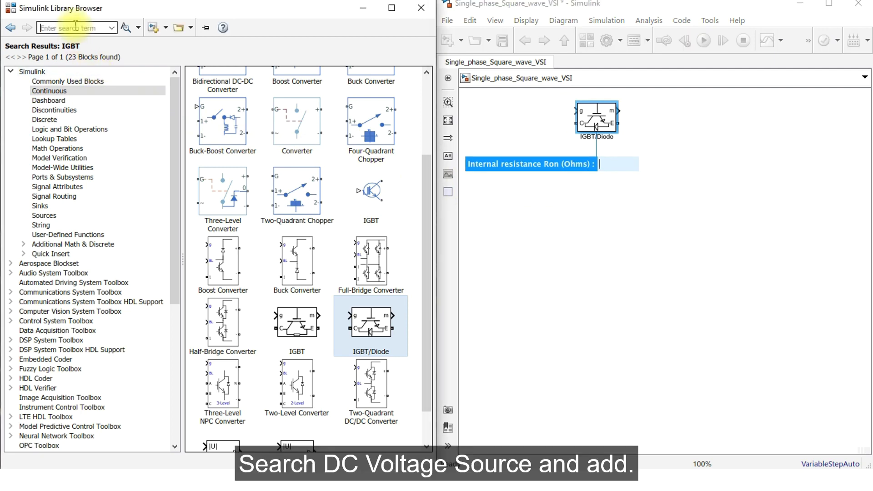
{"action": "type", "text": "DC Voltage Source"}
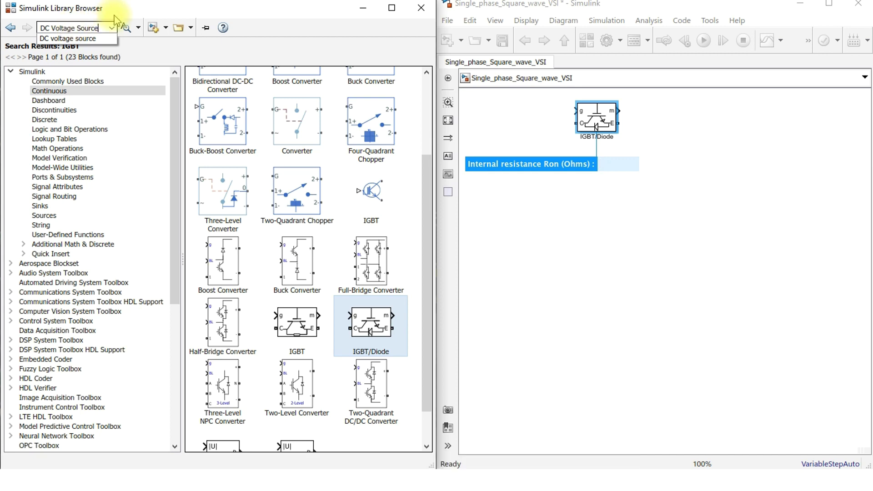
{"action": "left_click", "coordinate": [125, 27]}
{"action": "left_click_drag", "start_coordinate": [218, 207], "coordinate": [735, 128]}
Search the library for rlc and add a Series RLC Branch below the IGBT/Diode block.
{"action": "left_click", "coordinate": [75, 28]}
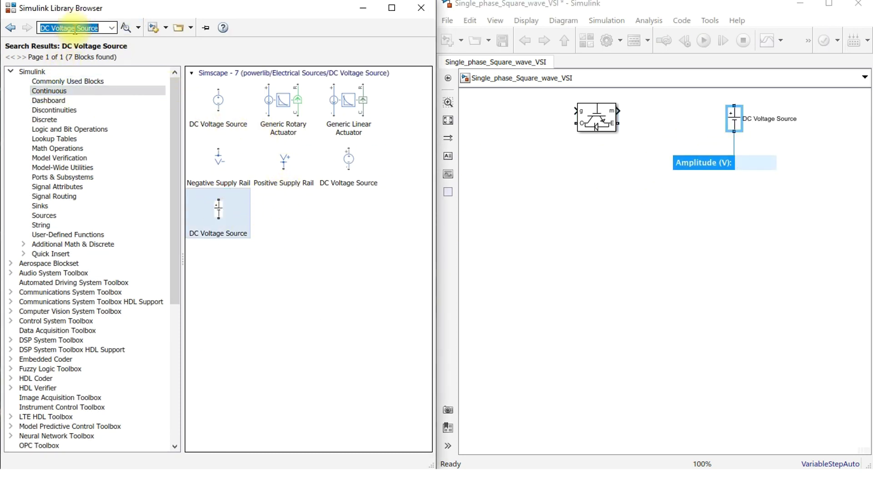
{"action": "type", "text": "rlc"}
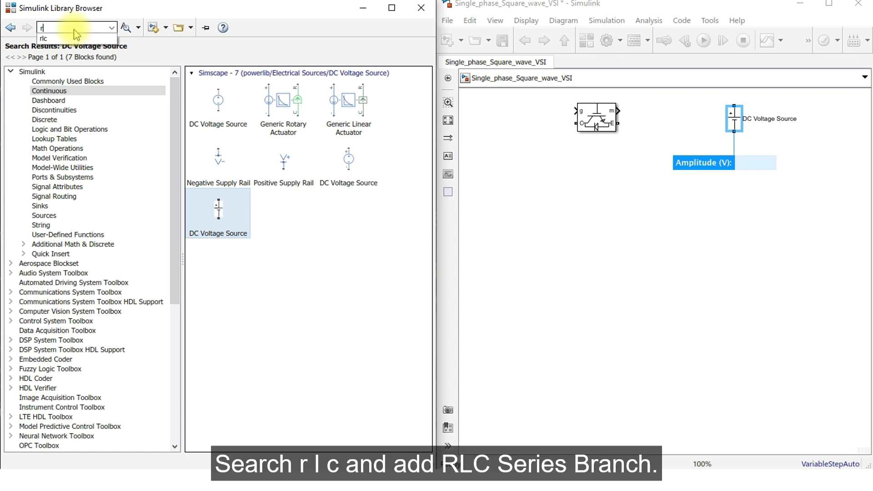
{"action": "left_click", "coordinate": [126, 28]}
{"action": "scroll", "coordinate": [241, 191], "scroll_direction": "down", "scroll_amount": 1}
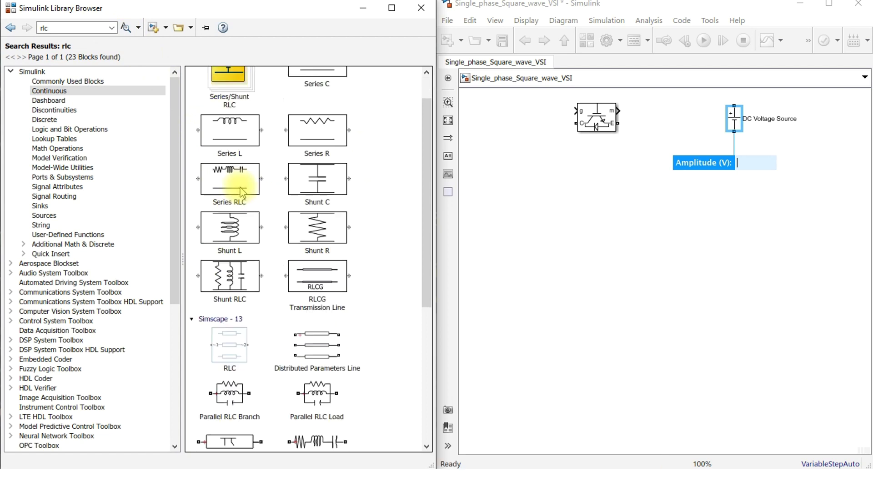
{"action": "scroll", "coordinate": [241, 191], "scroll_direction": "down", "scroll_amount": 4}
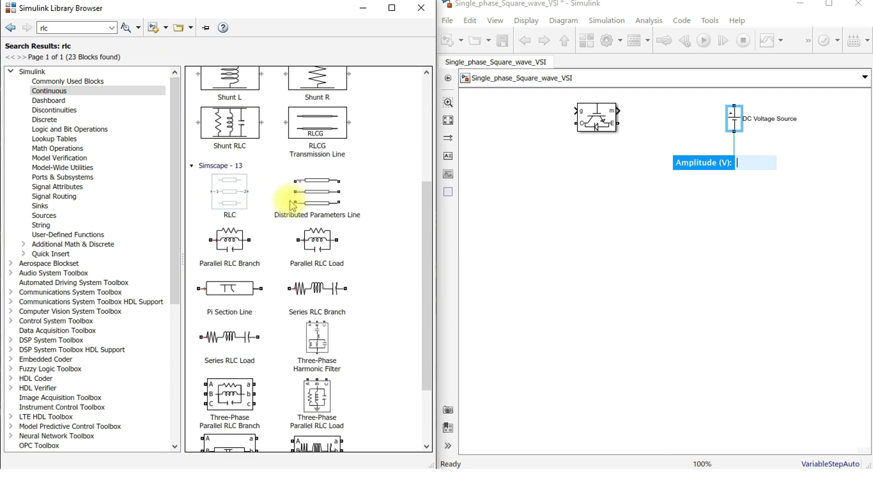
{"action": "scroll", "coordinate": [291, 206], "scroll_direction": "down", "scroll_amount": 1}
{"action": "left_click", "coordinate": [328, 263]}
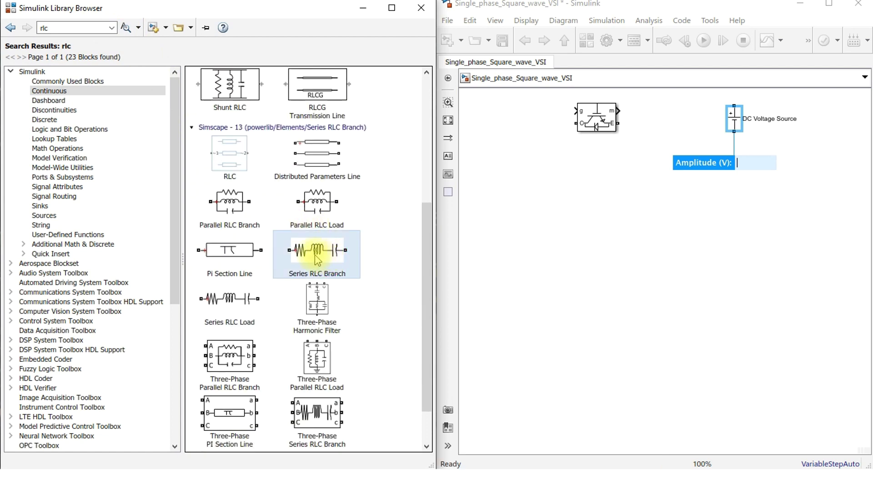
{"action": "left_click_drag", "start_coordinate": [318, 259], "coordinate": [604, 182]}
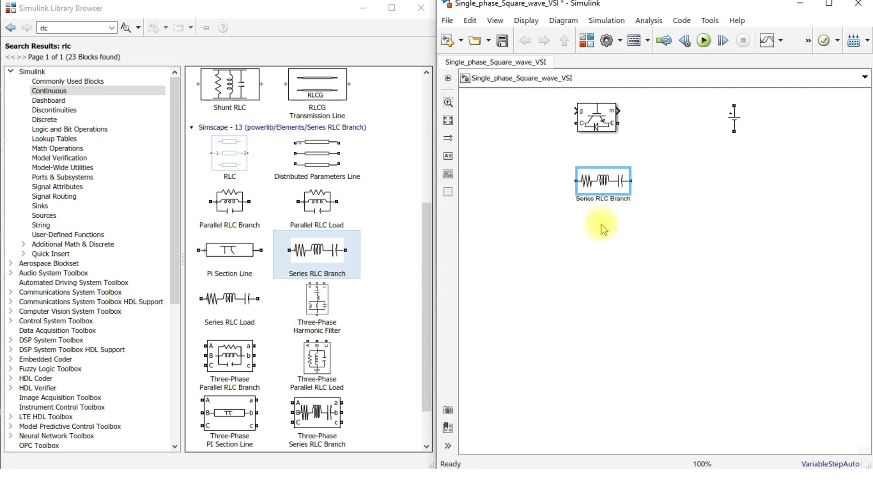
Search the library for scope and add a Scope and a From block below the DC voltage source.
{"action": "left_click", "coordinate": [72, 28]}
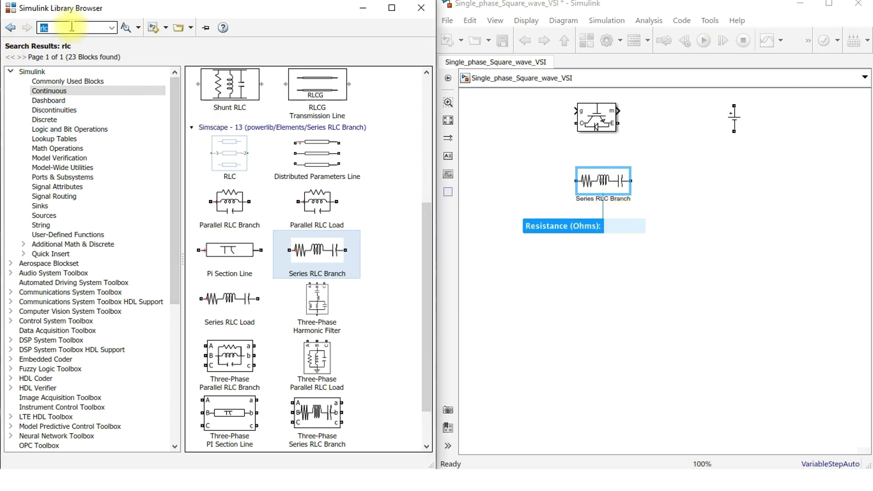
{"action": "type", "text": "sco"}
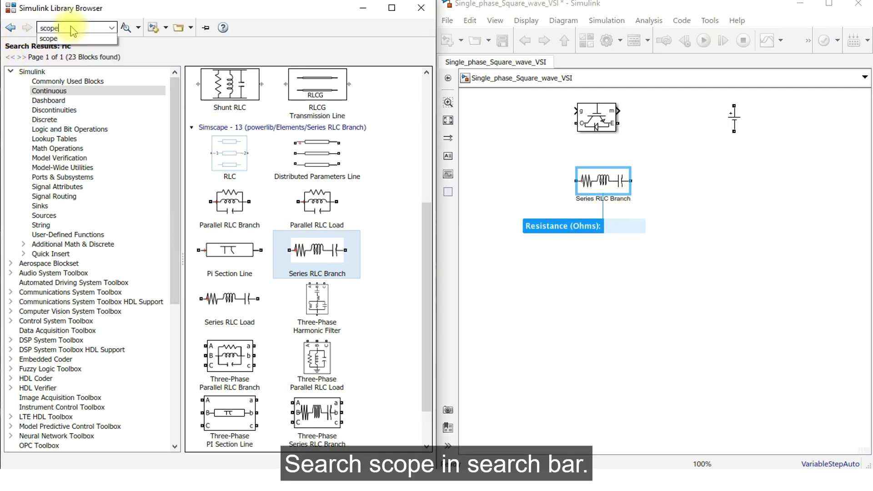
{"action": "type", "text": "pe"}
{"action": "left_click", "coordinate": [125, 28]}
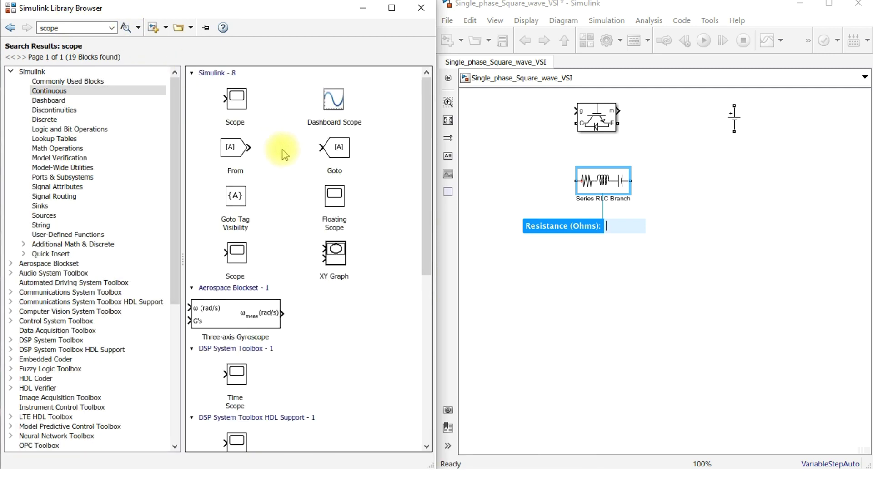
{"action": "left_click", "coordinate": [237, 106]}
{"action": "left_click_drag", "start_coordinate": [237, 110], "coordinate": [738, 177]}
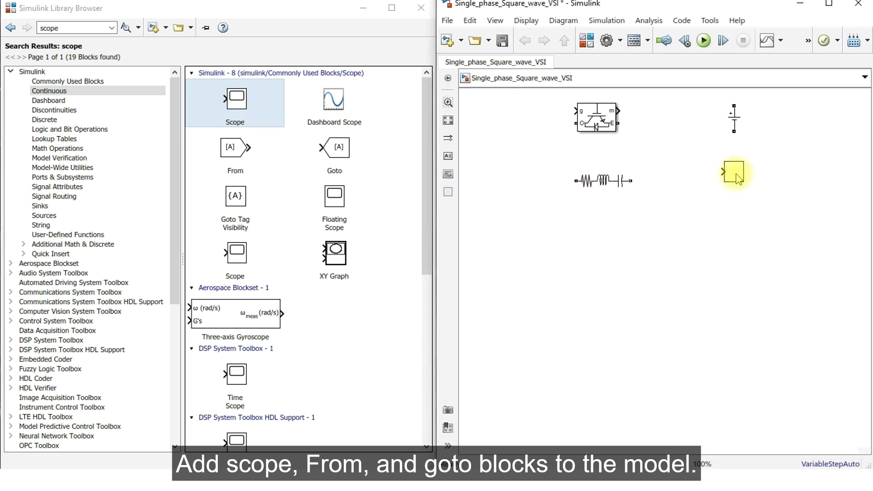
{"action": "left_click_drag", "start_coordinate": [232, 152], "coordinate": [737, 211]}
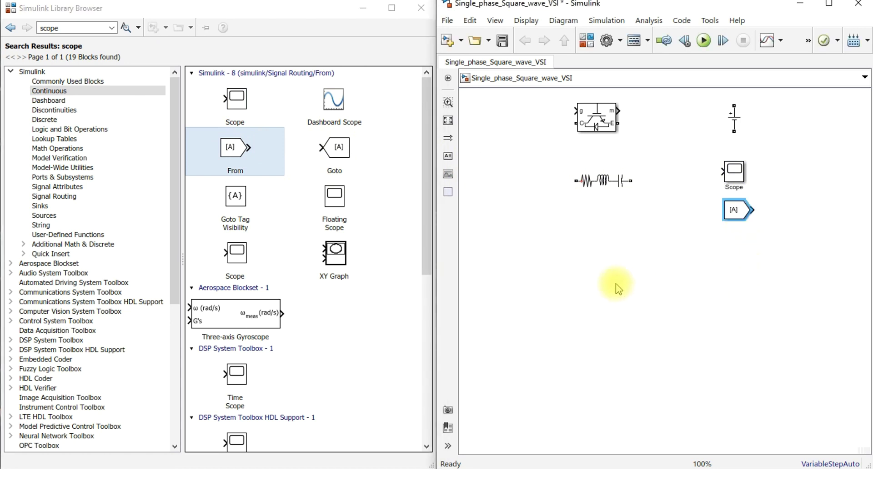
Add a Goto block below the From block, and search the library for voltage measurement to add a Voltage Measurement block below the RLC branch.
{"action": "left_click_drag", "start_coordinate": [329, 160], "coordinate": [742, 246]}
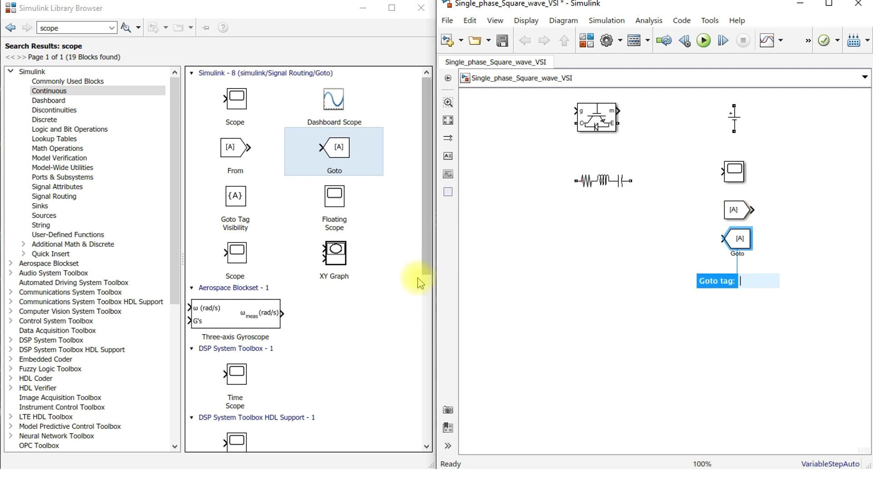
{"action": "left_click", "coordinate": [77, 28]}
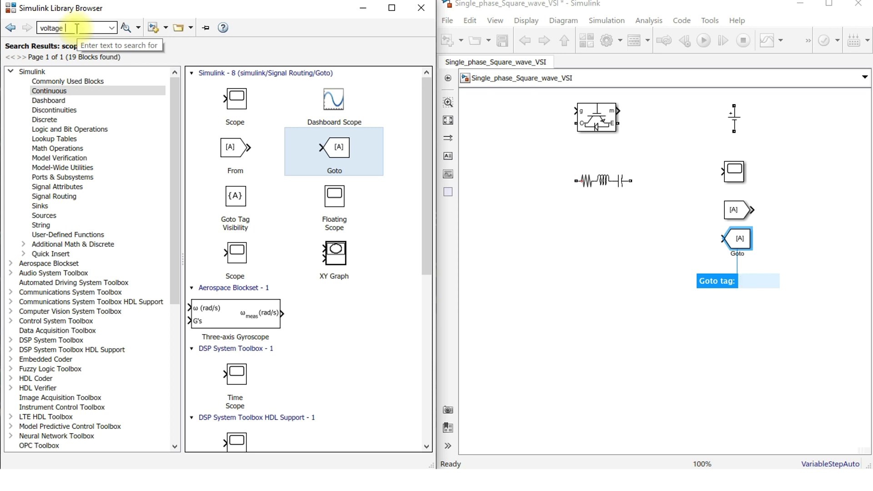
{"action": "type", "text": "voltage mea"}
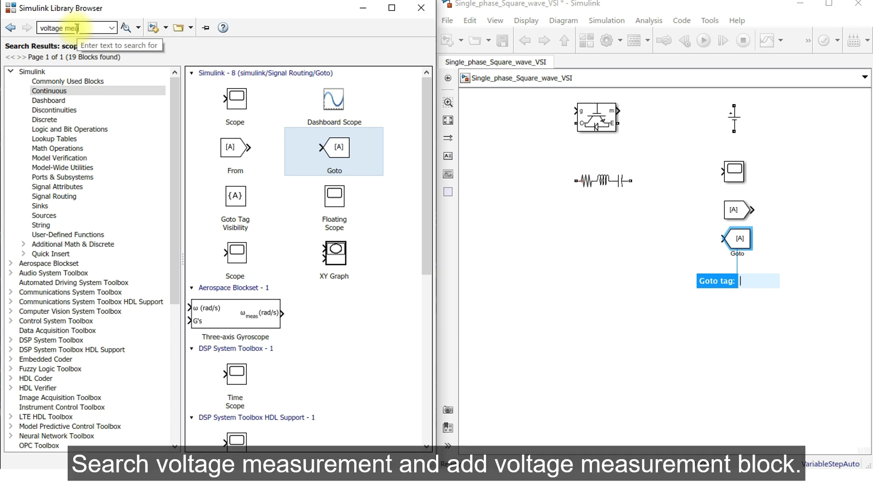
{"action": "type", "text": "su"}
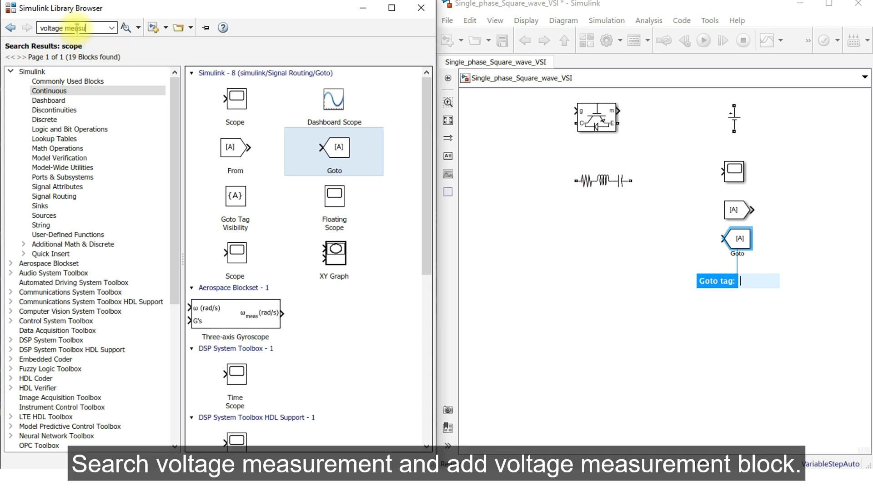
{"action": "type", "text": "rement"}
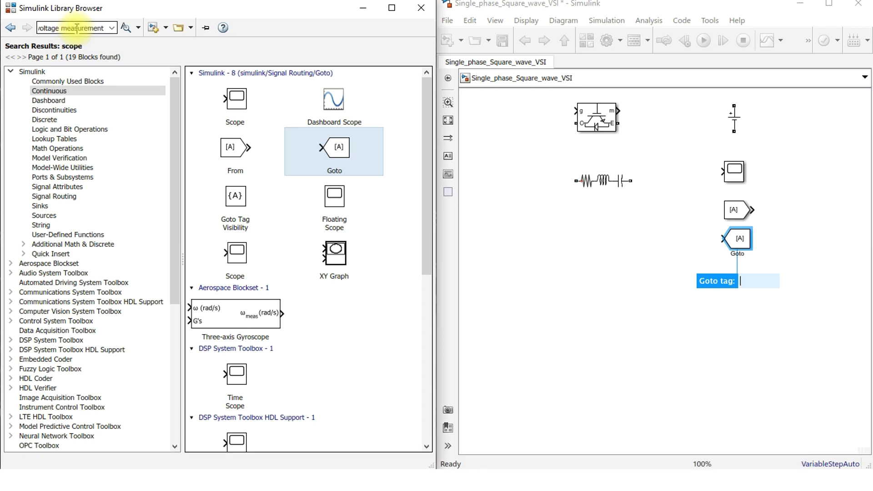
{"action": "left_click", "coordinate": [126, 29]}
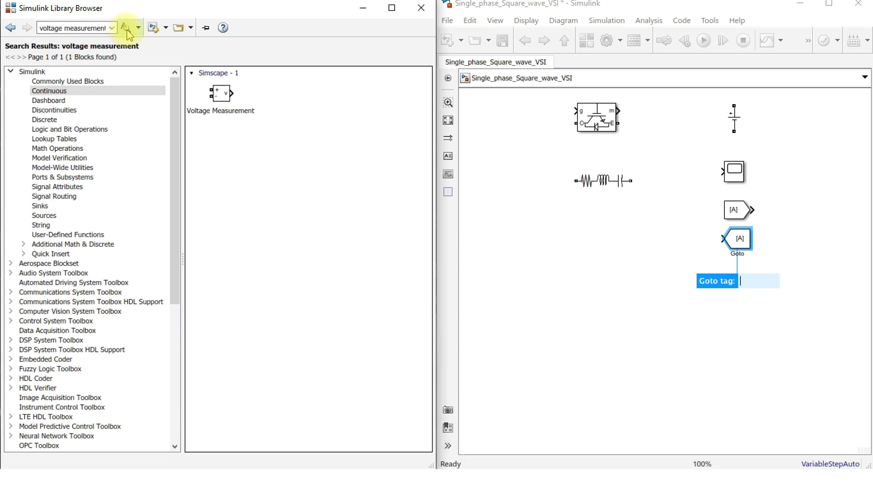
{"action": "left_click_drag", "start_coordinate": [249, 111], "coordinate": [600, 245]}
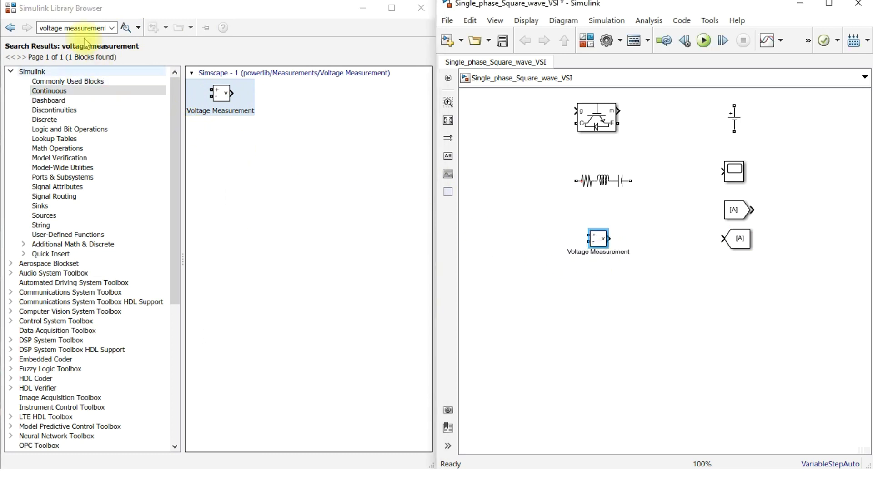
Search the library for current measurement and add the powerlib Current Measurement block below the Voltage Measurement block.
{"action": "left_click", "coordinate": [65, 28]}
{"action": "left_click_drag", "start_coordinate": [39, 28], "coordinate": [48, 28]}
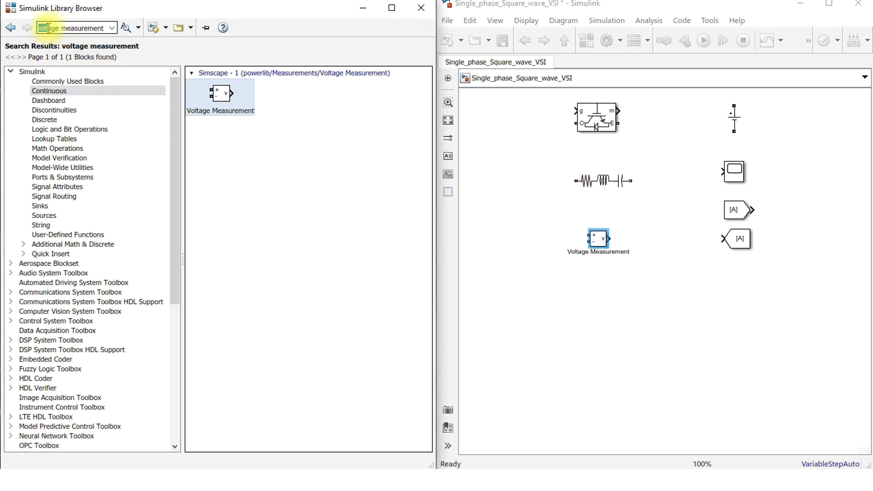
{"action": "type", "text": "cur"}
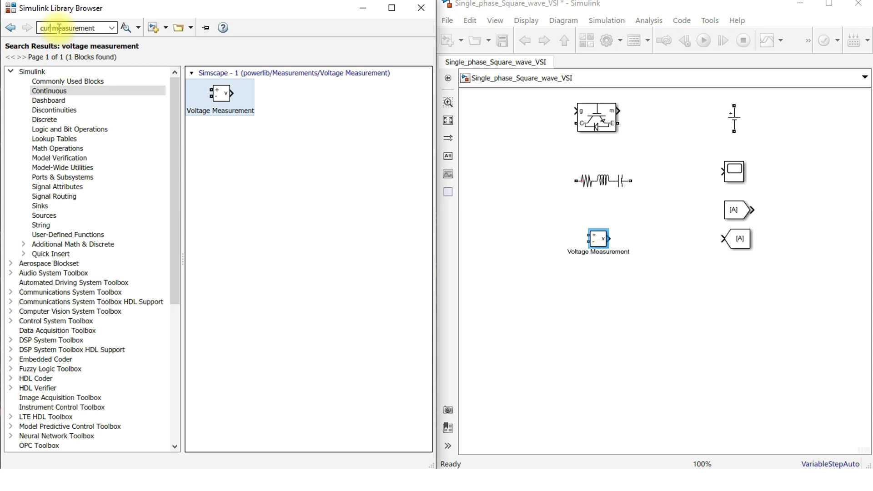
{"action": "type", "text": "rent"}
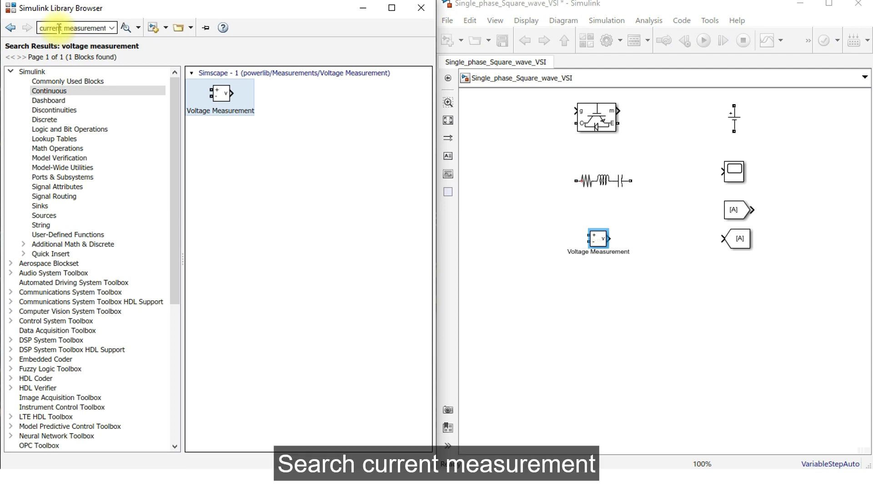
{"action": "left_click", "coordinate": [124, 28]}
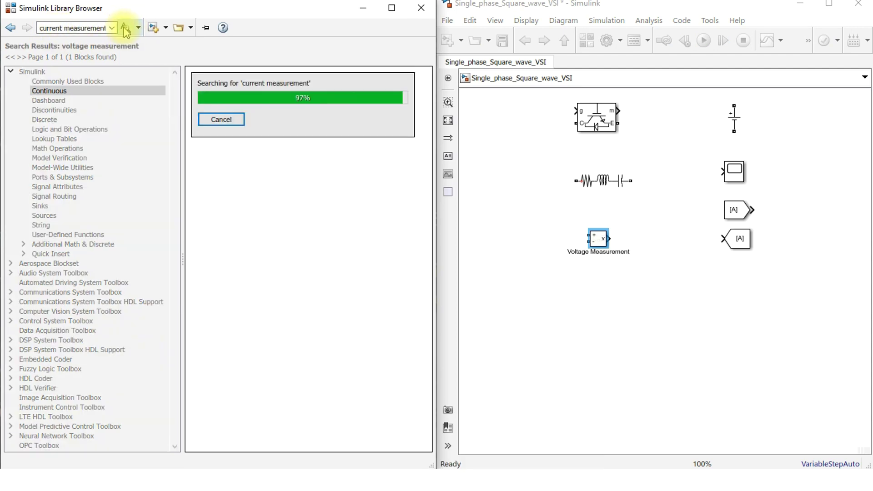
{"action": "left_click_drag", "start_coordinate": [220, 151], "coordinate": [602, 297]}
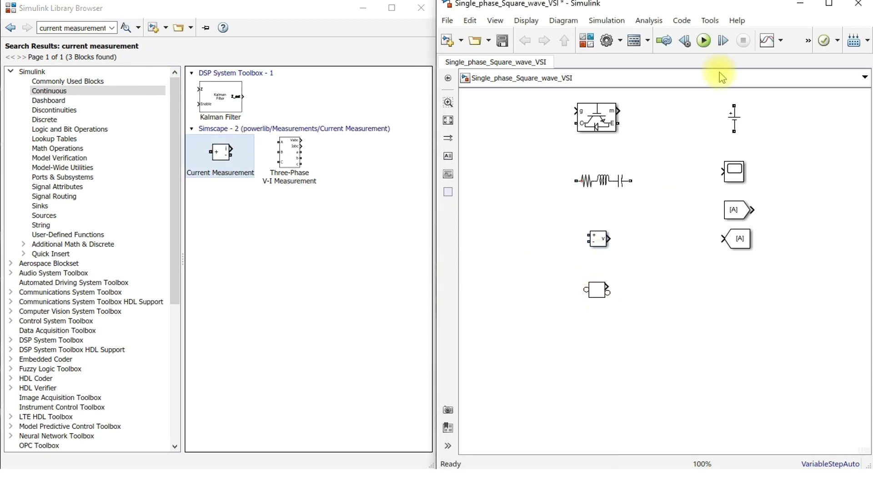
Search the library for pulse and add a Pulse Generator block below the Goto block.
{"action": "left_click", "coordinate": [89, 29]}
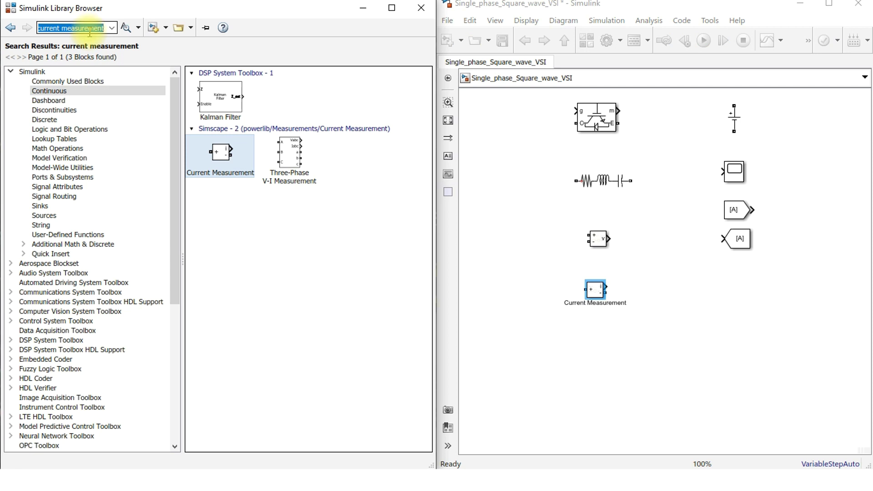
{"action": "type", "text": "pul"}
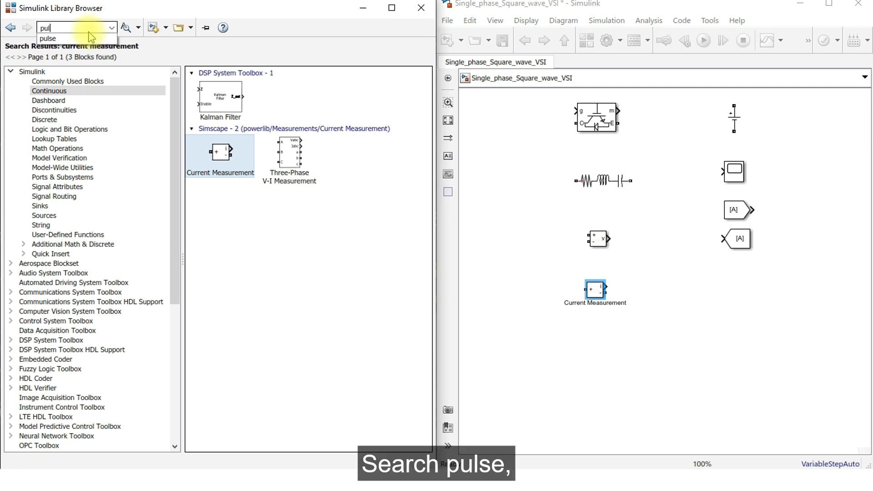
{"action": "type", "text": "se"}
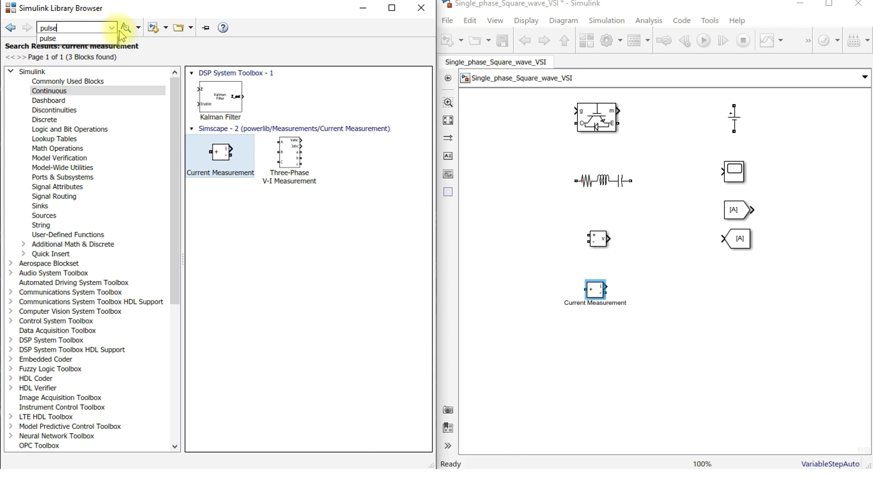
{"action": "left_click", "coordinate": [125, 28]}
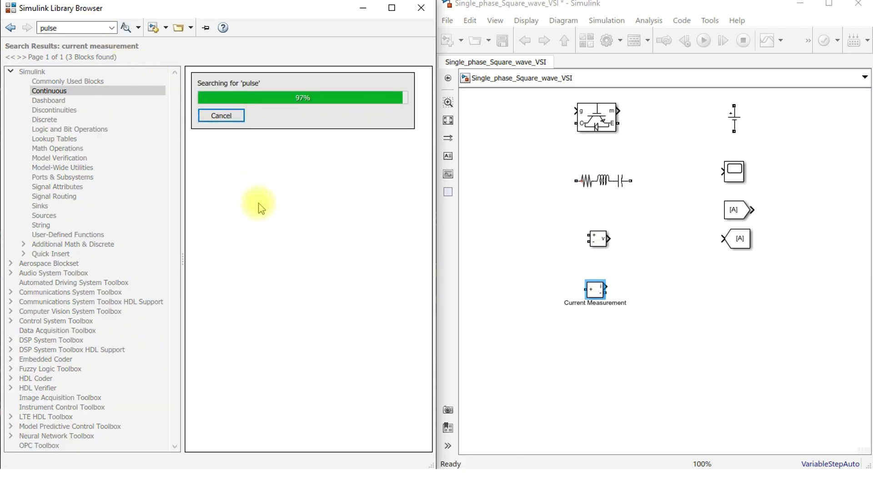
{"action": "left_click_drag", "start_coordinate": [247, 102], "coordinate": [741, 289]}
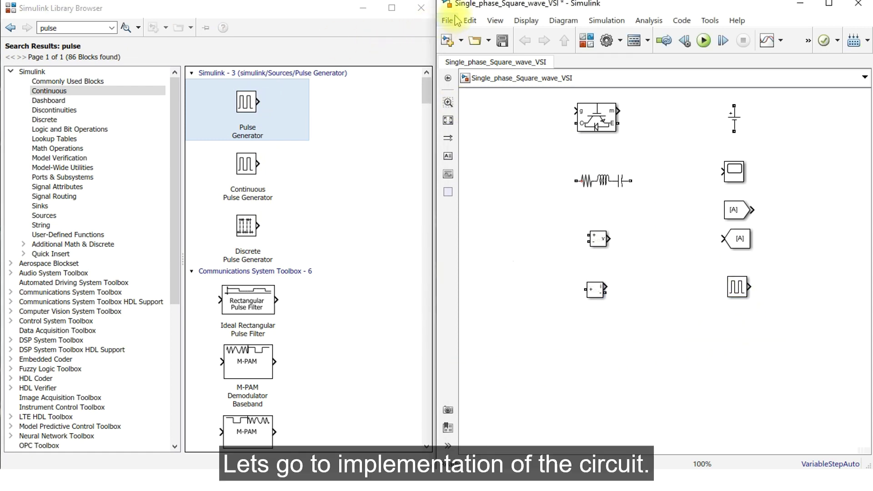
Close the library browser, maximize the model window, and place the IGBT/Diode block rotated upright in the open canvas area.
{"action": "left_click", "coordinate": [421, 8]}
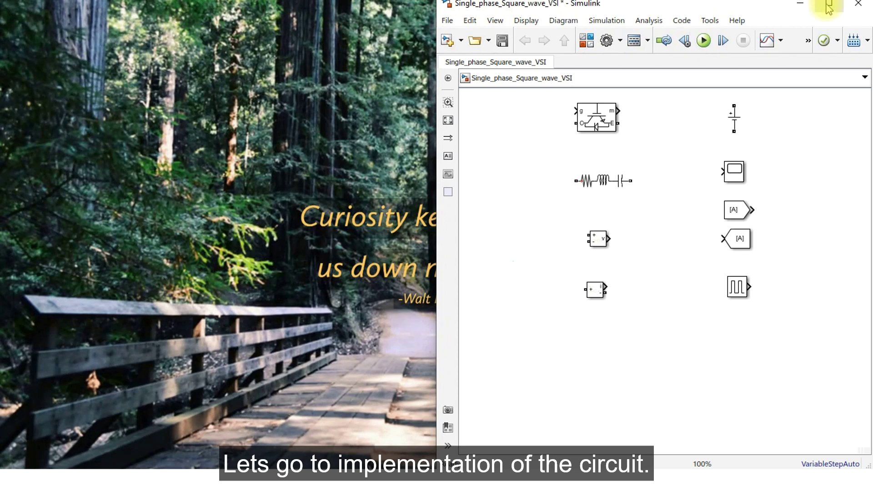
{"action": "left_click", "coordinate": [828, 5]}
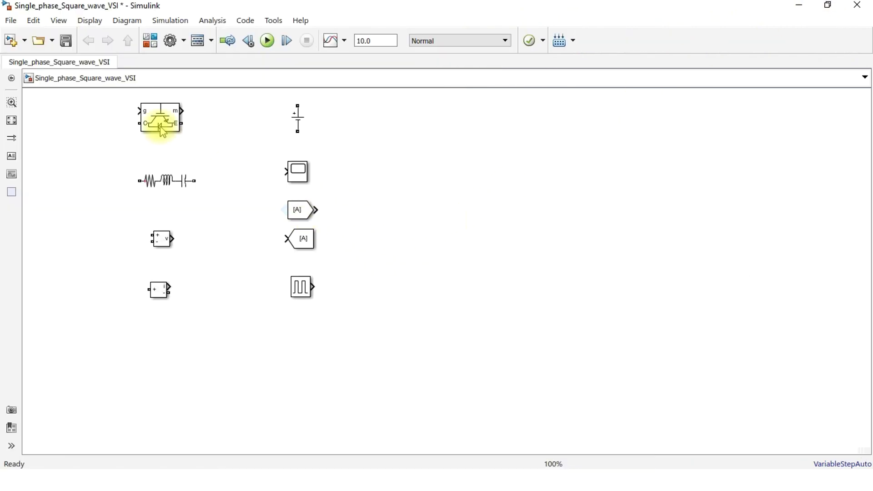
{"action": "left_click_drag", "start_coordinate": [162, 123], "coordinate": [553, 257]}
{"action": "left_click_drag", "start_coordinate": [387, 294], "coordinate": [267, 328]}
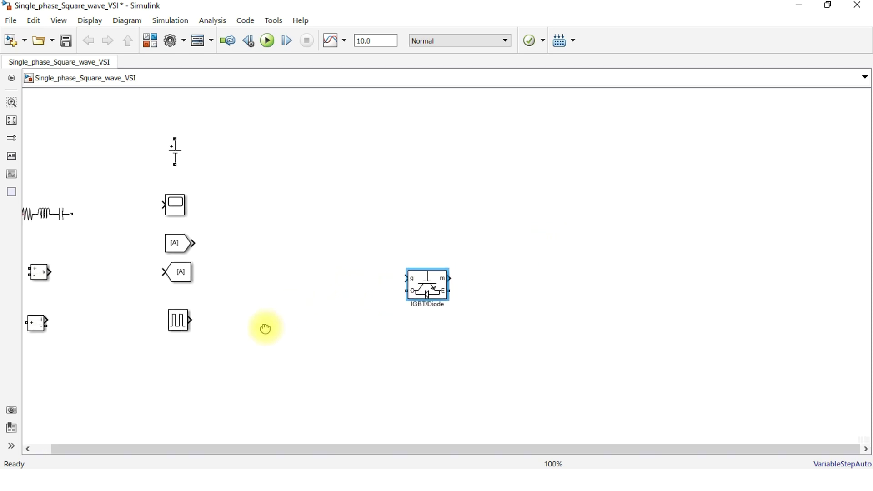
{"action": "left_click_drag", "start_coordinate": [428, 296], "coordinate": [540, 290]}
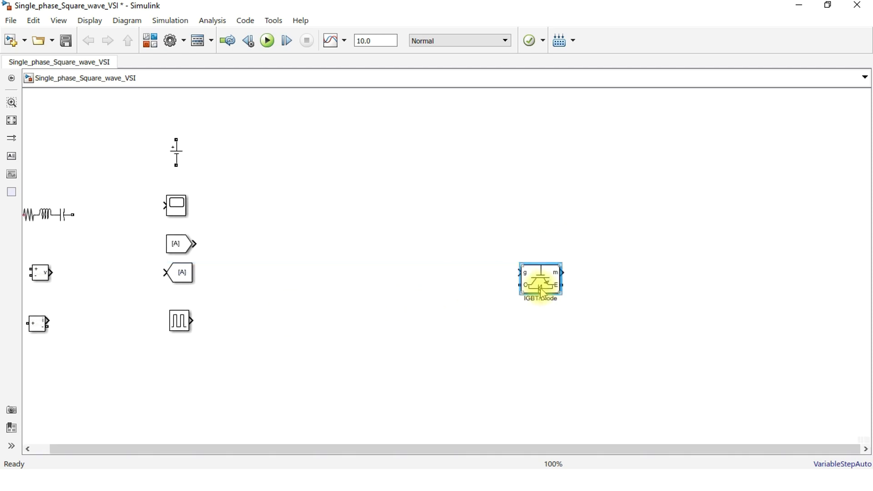
{"action": "key", "text": "ctrl+r"}
{"action": "left_click_drag", "start_coordinate": [544, 292], "coordinate": [391, 205]}
{"action": "left_click", "coordinate": [391, 204]}
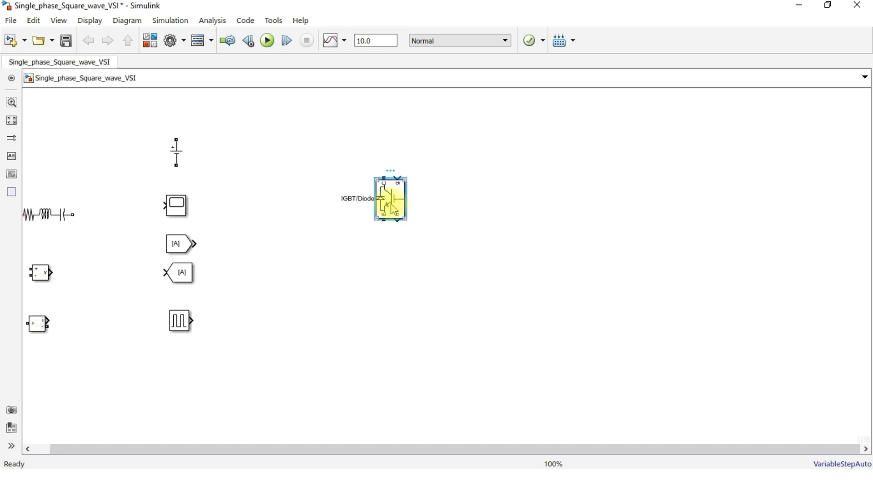
Create four copies of the rotated IGBT/Diode block.
{"action": "key", "text": "ctrl+c"}
{"action": "key", "text": "ctrl+v"}
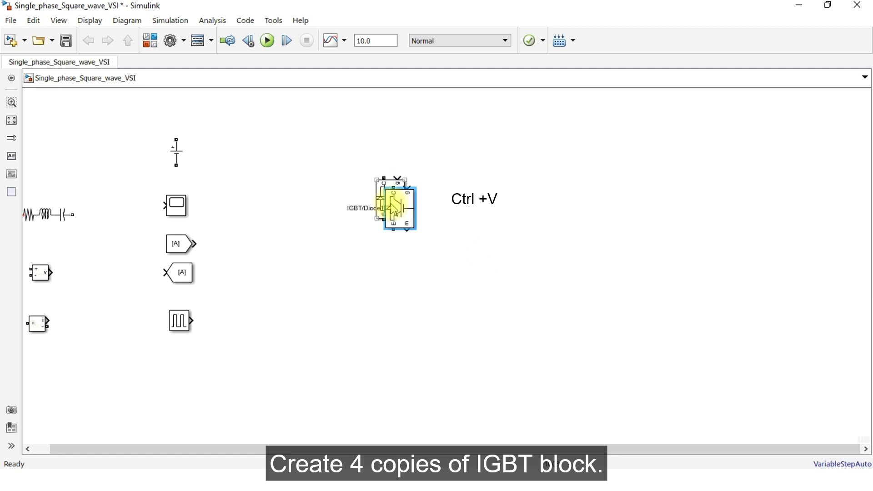
{"action": "key", "text": "ctrl+v"}
{"action": "key", "text": "ctrl+v"}
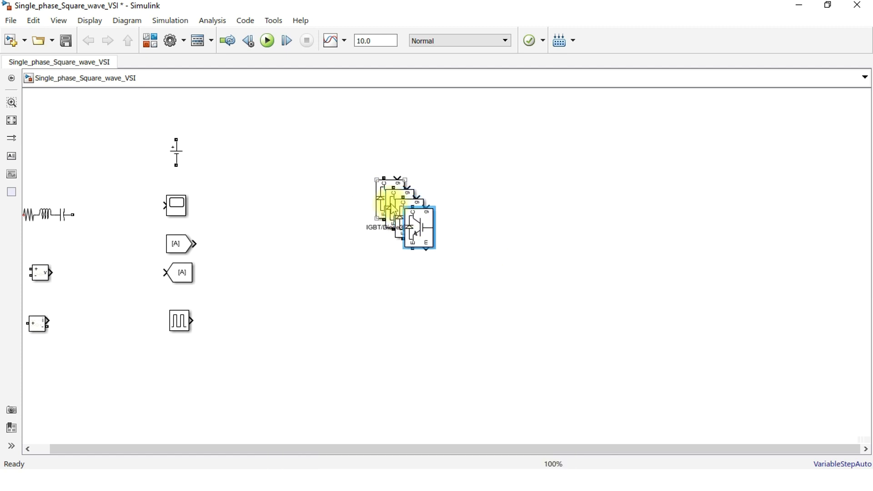
{"action": "key", "text": "ctrl+v"}
Spread three of the IGBT/Diode copies apart on the canvas and delete the original IGBT/Diode block.
{"action": "left_click_drag", "start_coordinate": [430, 232], "coordinate": [438, 321]}
{"action": "left_click_drag", "start_coordinate": [415, 227], "coordinate": [529, 335]}
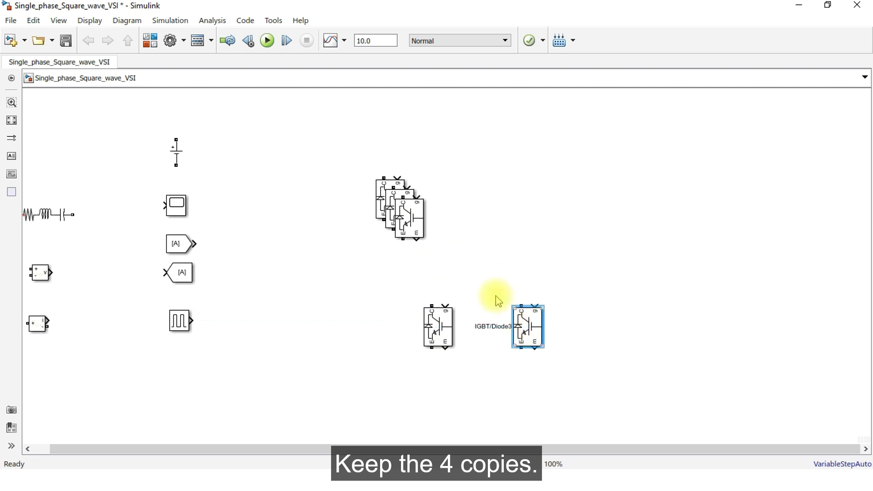
{"action": "left_click_drag", "start_coordinate": [414, 221], "coordinate": [526, 199]}
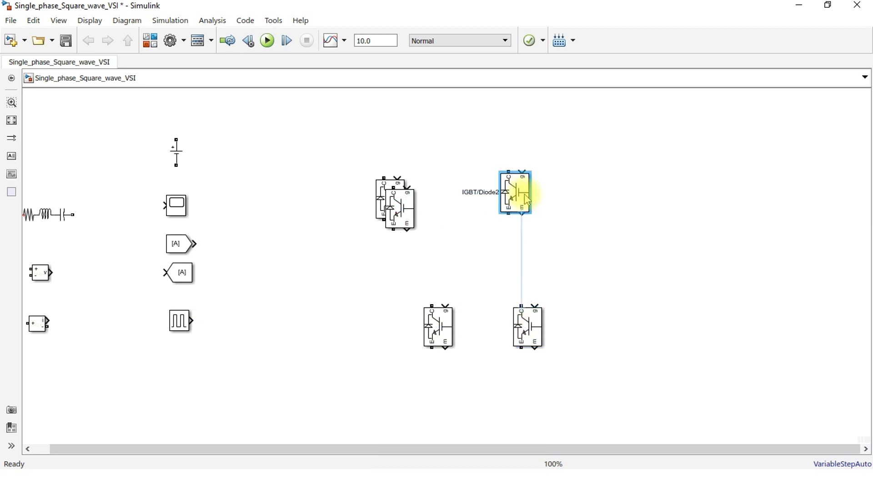
{"action": "left_click_drag", "start_coordinate": [383, 187], "coordinate": [327, 163]}
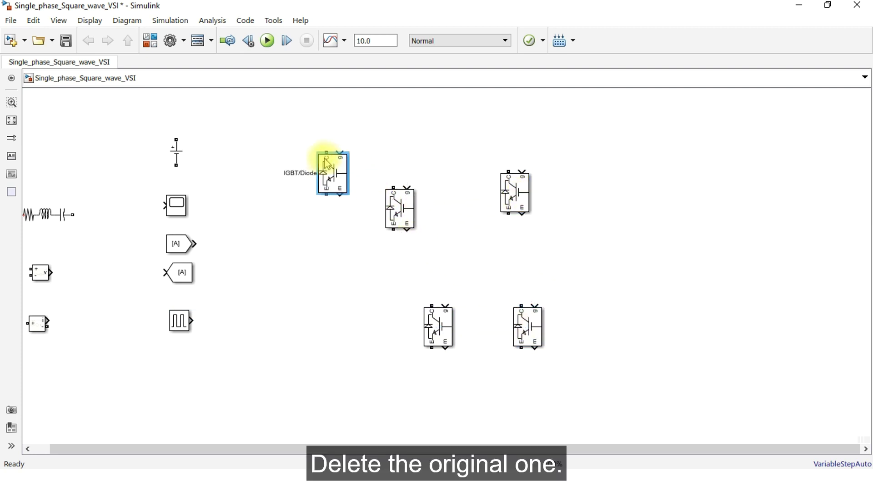
{"action": "key", "text": "Delete"}
Arrange the four IGBT/Diode copies in an aligned two-by-two bridge layout, swapping the two blocks of the right leg.
{"action": "left_click_drag", "start_coordinate": [406, 213], "coordinate": [445, 193]}
{"action": "left_click_drag", "start_coordinate": [532, 330], "coordinate": [563, 187]}
{"action": "left_click_drag", "start_coordinate": [513, 189], "coordinate": [545, 327]}
{"action": "left_click_drag", "start_coordinate": [556, 181], "coordinate": [540, 181]}
{"action": "left_click", "coordinate": [678, 245]}
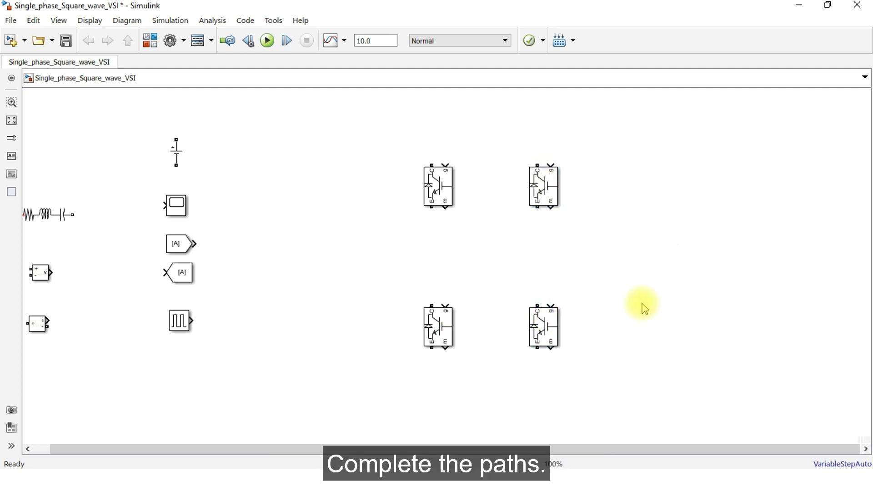
Wire each upper IGBT's emitter to the collector below it, then join the two upper collectors and the two lower emitters.
{"action": "left_click_drag", "start_coordinate": [432, 208], "coordinate": [432, 306]}
{"action": "left_click_drag", "start_coordinate": [537, 209], "coordinate": [537, 306]}
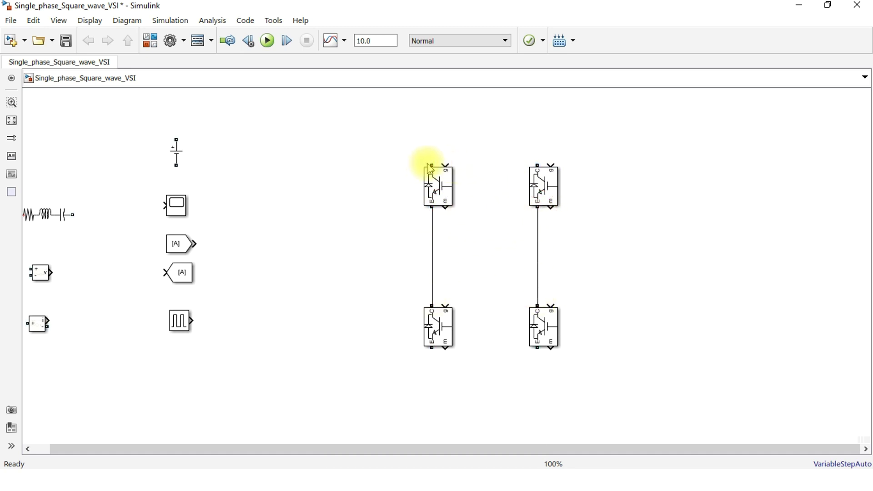
{"action": "left_click_drag", "start_coordinate": [432, 163], "coordinate": [538, 159]}
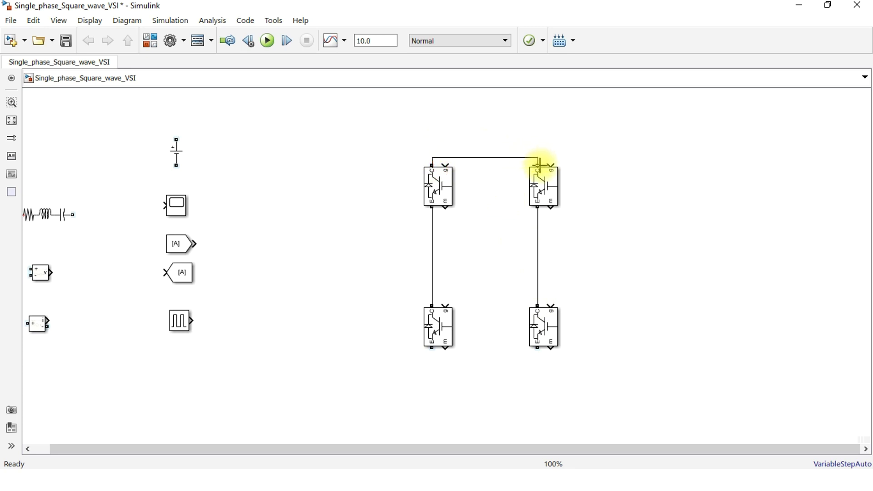
{"action": "left_click_drag", "start_coordinate": [432, 348], "coordinate": [538, 353]}
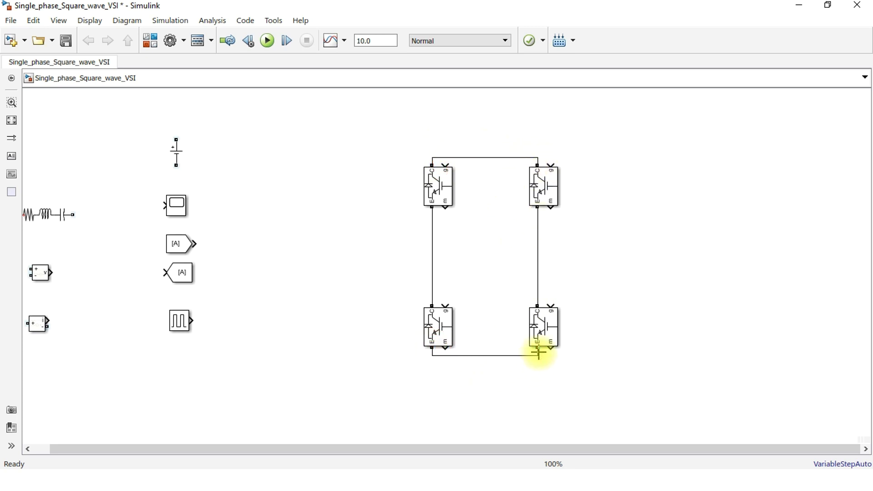
Place the DC voltage source left of the bridge and move the Scope, From, Goto and Pulse Generator blocks below the Current Measurement block.
{"action": "key", "text": "space"}
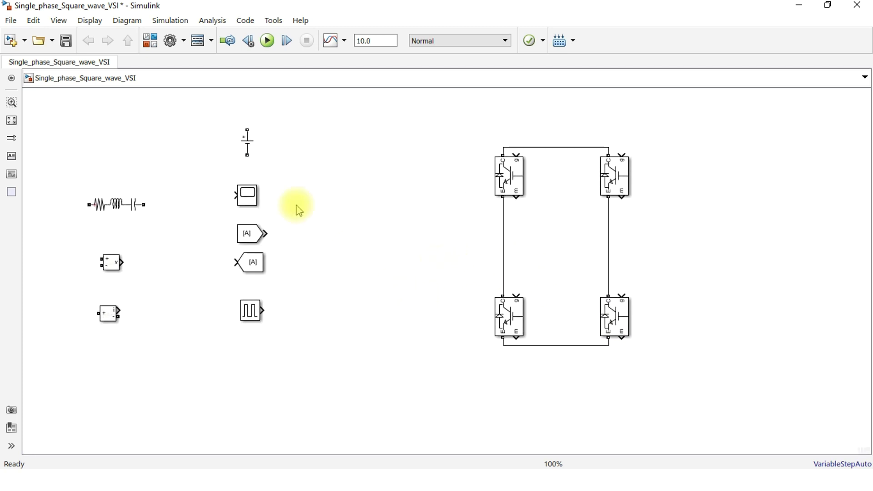
{"action": "left_click_drag", "start_coordinate": [247, 142], "coordinate": [316, 294]}
{"action": "left_click_drag", "start_coordinate": [281, 164], "coordinate": [224, 336]}
{"action": "left_click", "coordinate": [246, 235]}
{"action": "left_click_drag", "start_coordinate": [246, 234], "coordinate": [108, 395]}
{"action": "left_click", "coordinate": [189, 354]}
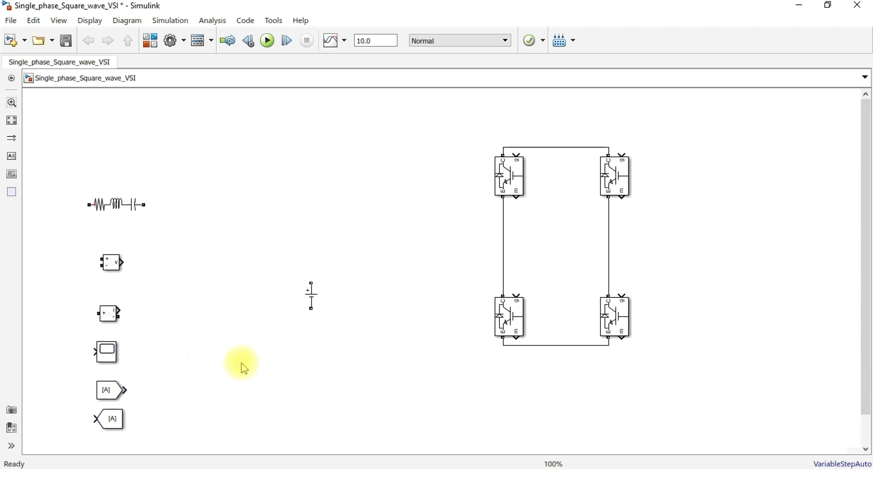
Rotate the Series RLC Branch to vertical and place a copy of it between the DC voltage source and the bridge.
{"action": "left_click_drag", "start_coordinate": [244, 367], "coordinate": [253, 344]}
{"action": "left_click_drag", "start_coordinate": [114, 195], "coordinate": [232, 193]}
{"action": "key", "text": "ctrl+r"}
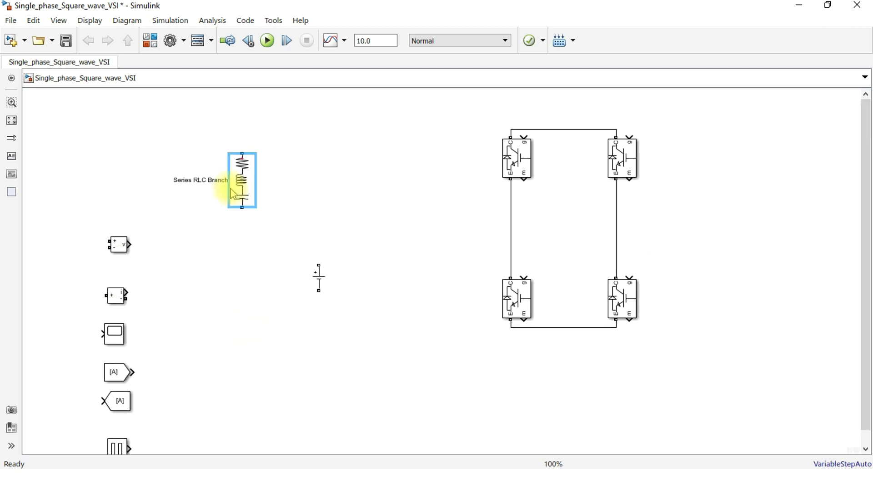
{"action": "left_click_drag", "start_coordinate": [241, 175], "coordinate": [420, 220]}
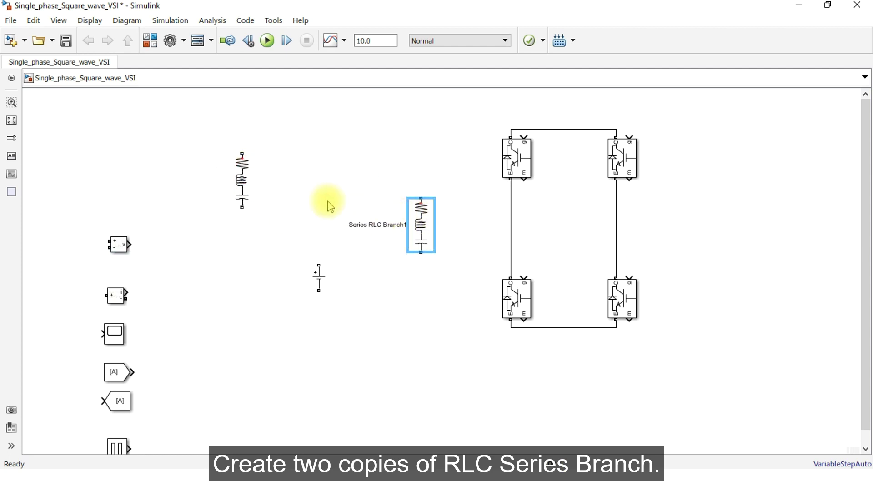
Place another copy of the Series RLC Branch right of the bridge, and set the original branch to type R with 0.001 ohms.
{"action": "left_click_drag", "start_coordinate": [242, 184], "coordinate": [757, 238]}
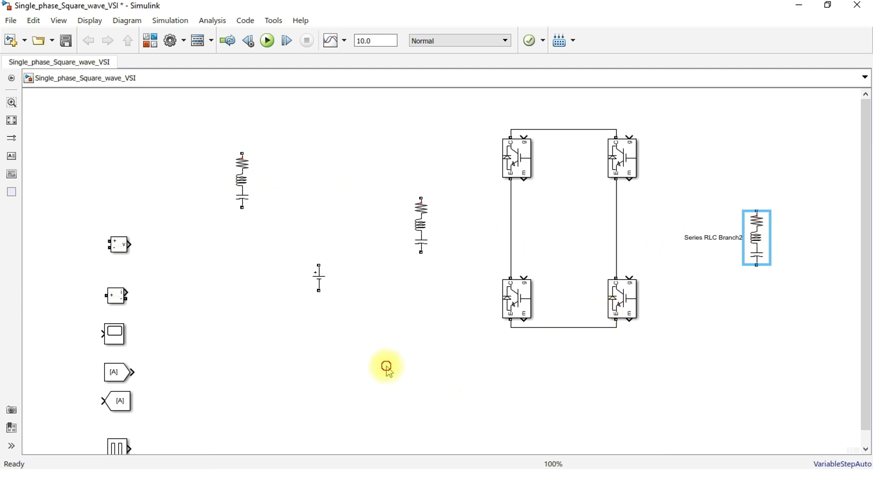
{"action": "left_click", "coordinate": [238, 186]}
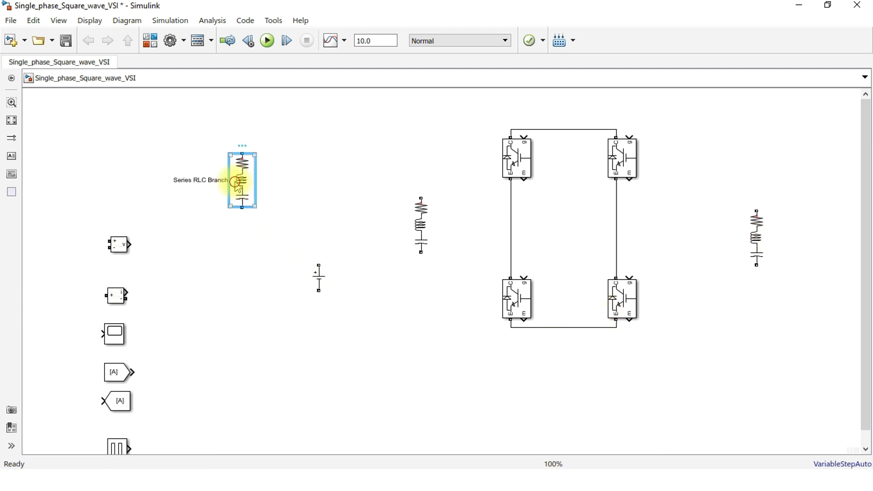
{"action": "double_click", "coordinate": [238, 186]}
{"action": "left_click", "coordinate": [442, 128]}
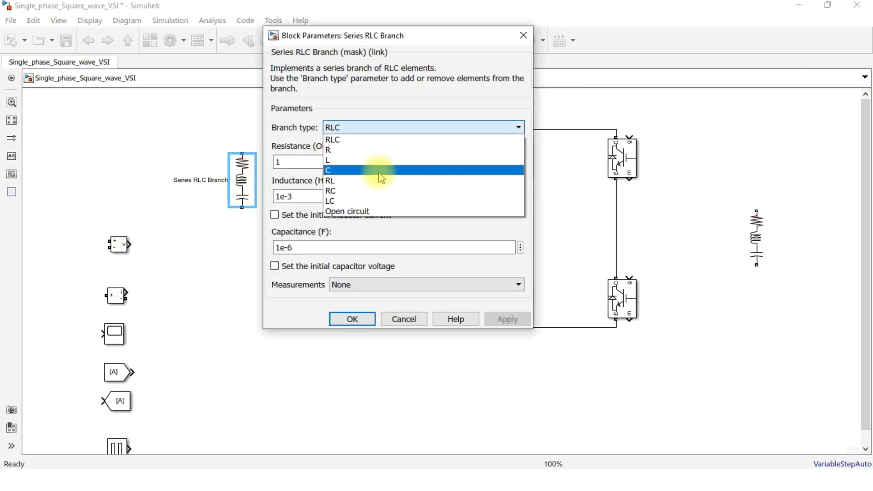
{"action": "left_click", "coordinate": [335, 150]}
{"action": "left_click", "coordinate": [315, 159]}
{"action": "type", "text": "0."}
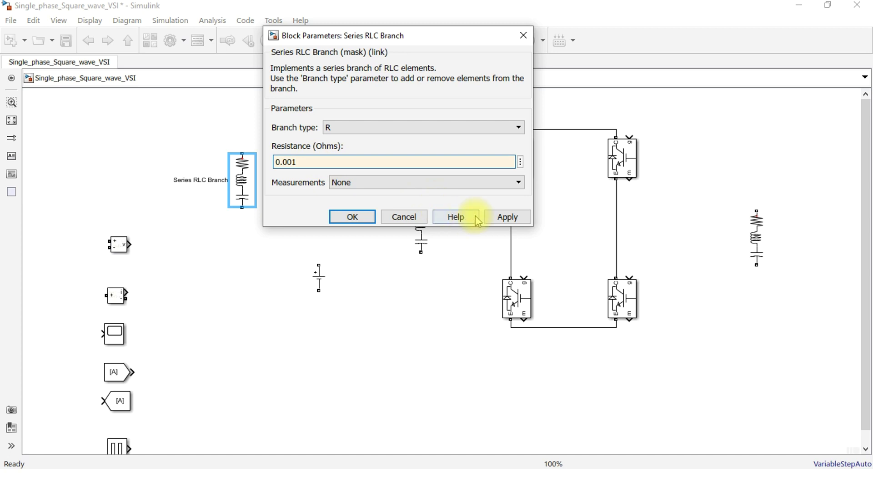
{"action": "left_click", "coordinate": [504, 219]}
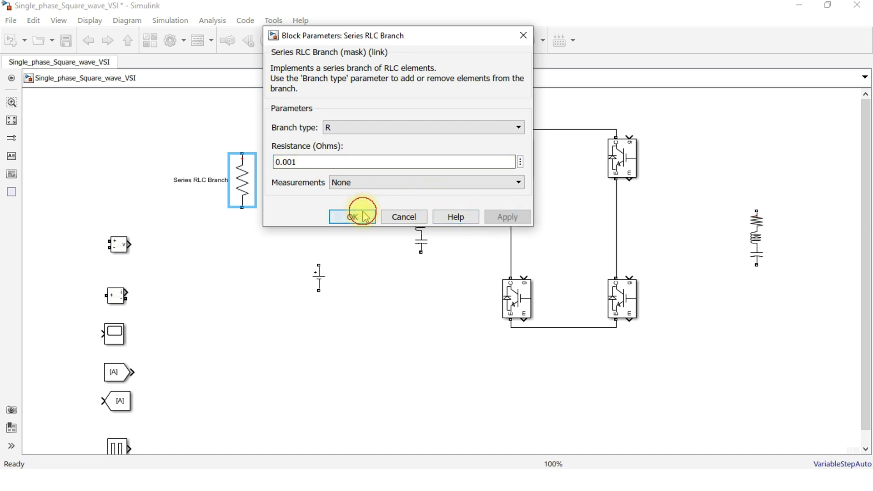
{"action": "left_click", "coordinate": [363, 216]}
Place the resistor branch directly above the DC voltage source, joined to its positive terminal, and shrink it to about the source's size.
{"action": "left_click_drag", "start_coordinate": [244, 188], "coordinate": [324, 226]}
{"action": "left_click", "coordinate": [317, 208]}
{"action": "left_click_drag", "start_coordinate": [305, 195], "coordinate": [305, 224]}
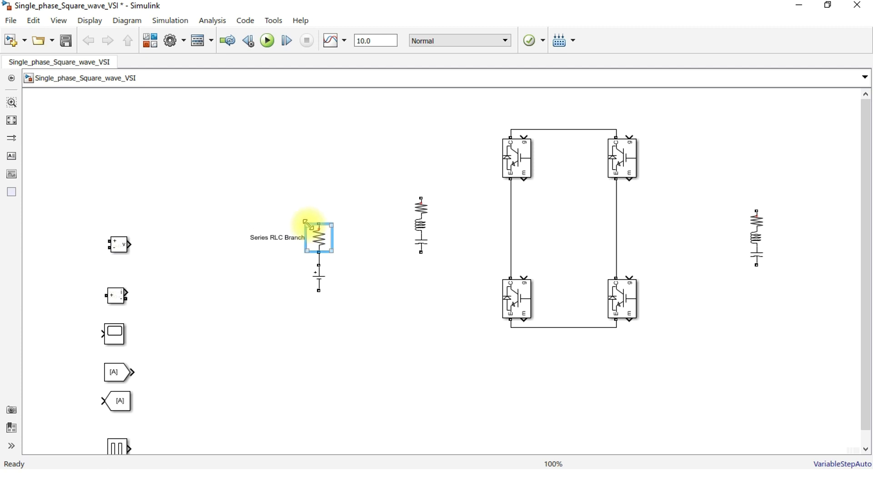
{"action": "left_click_drag", "start_coordinate": [307, 222], "coordinate": [314, 228]}
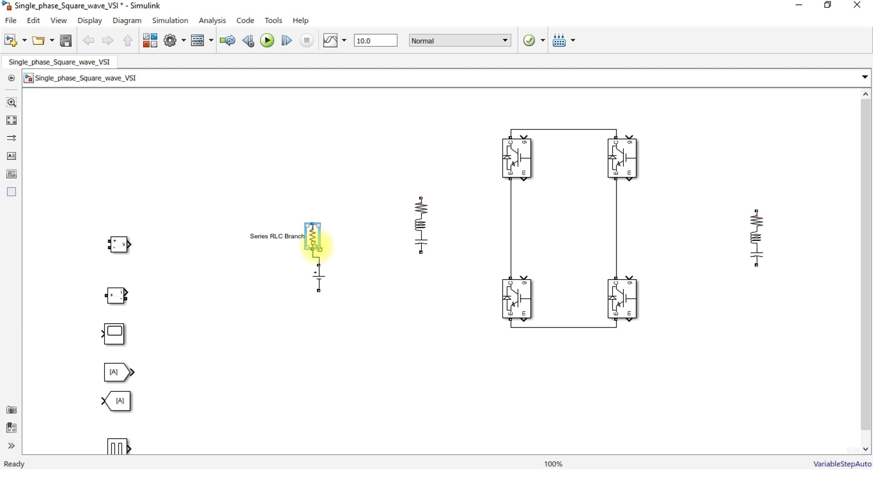
{"action": "left_click_drag", "start_coordinate": [314, 237], "coordinate": [321, 246]}
Set the branch beside the bridge to type RC with resistance 0.00001 ohms and capacitance 10000e-6 F.
{"action": "left_click", "coordinate": [421, 221]}
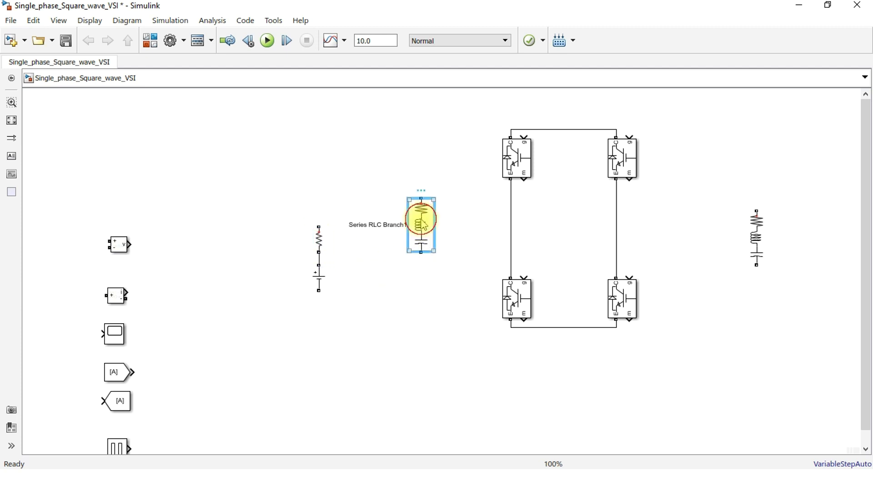
{"action": "double_click", "coordinate": [422, 225]}
{"action": "left_click", "coordinate": [538, 175]}
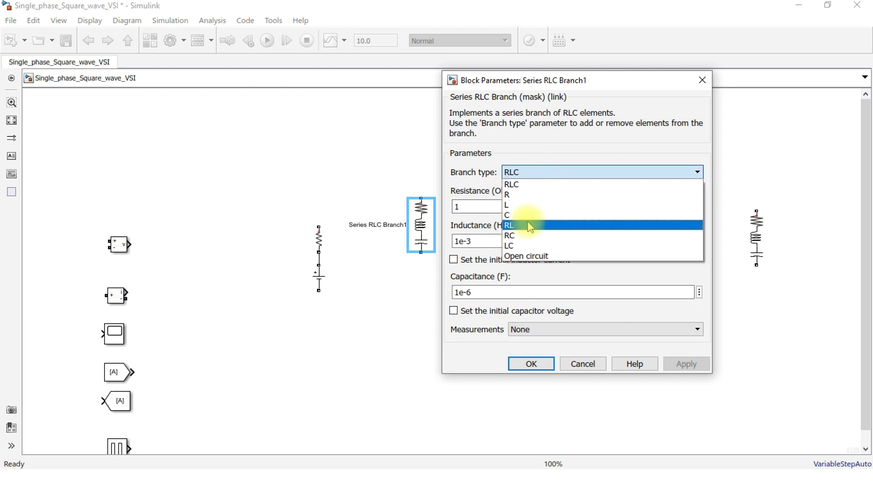
{"action": "left_click", "coordinate": [517, 234]}
{"action": "double_click", "coordinate": [472, 212]}
{"action": "type", "text": "0"}
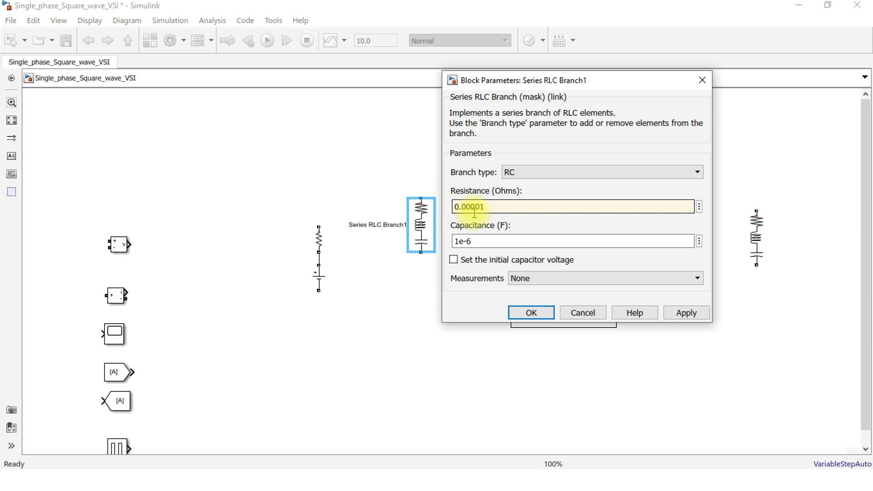
{"action": "double_click", "coordinate": [460, 243]}
{"action": "type", "text": "0000"}
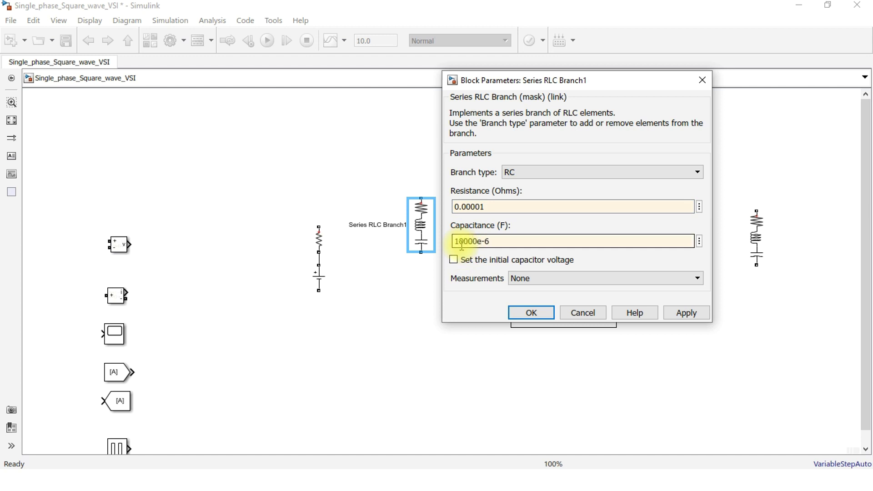
{"action": "left_click", "coordinate": [675, 317]}
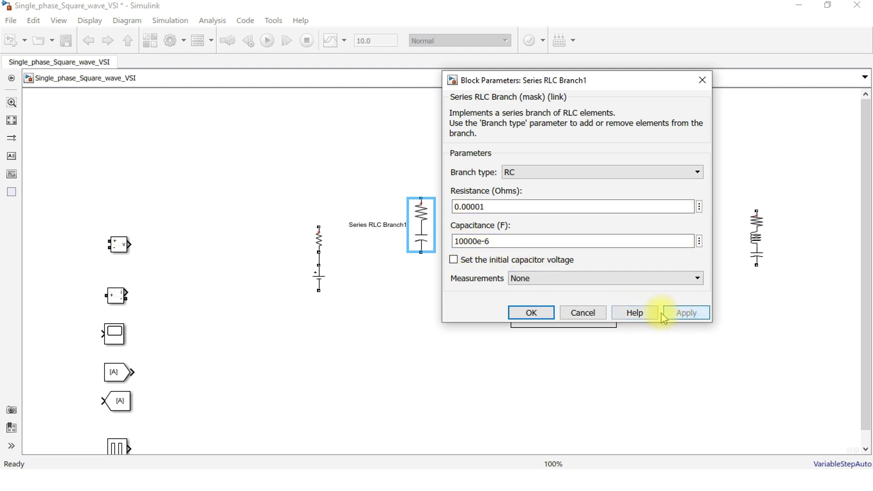
{"action": "left_click", "coordinate": [532, 312]}
Move the resistor and DC voltage source pair further from the bridge and align the RC branch's upper terminal with the resistor's.
{"action": "left_click_drag", "start_coordinate": [423, 233], "coordinate": [427, 269]}
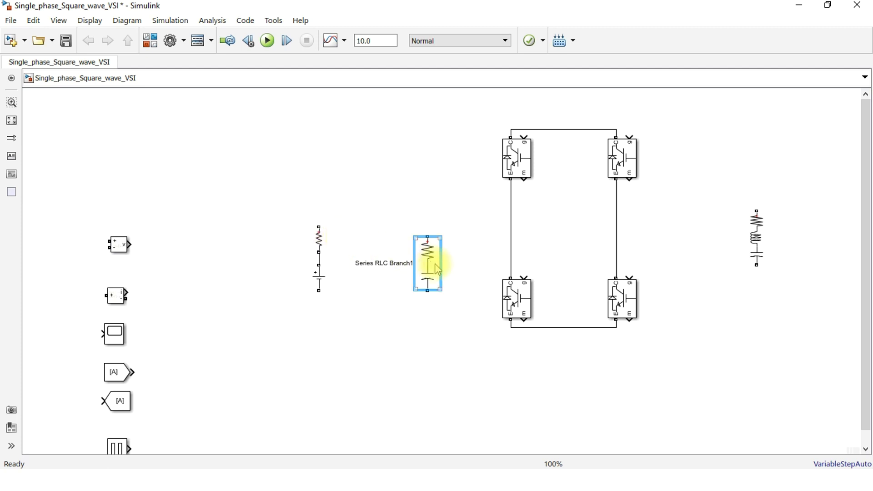
{"action": "left_click_drag", "start_coordinate": [427, 269], "coordinate": [420, 258]}
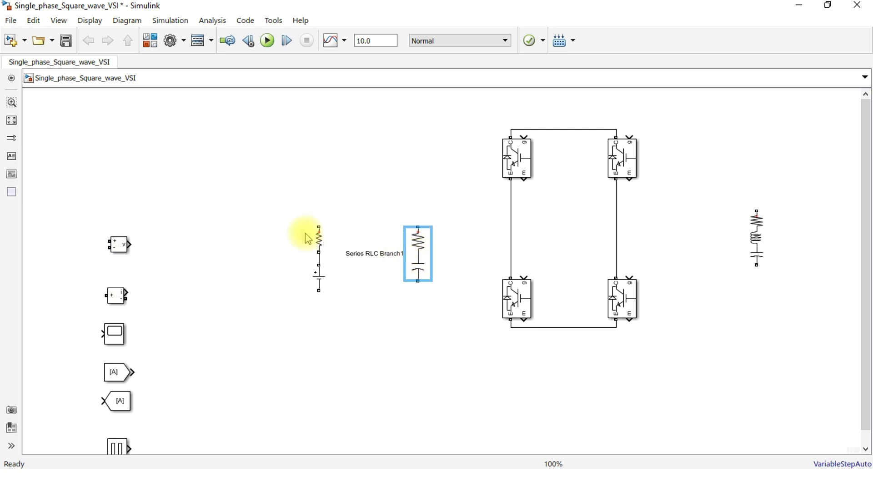
{"action": "left_click_drag", "start_coordinate": [538, 228], "coordinate": [551, 285]}
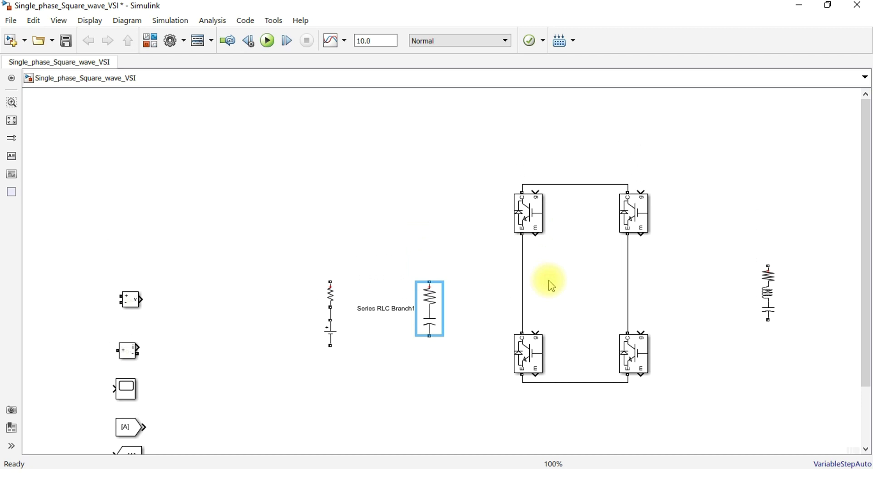
{"action": "left_click_drag", "start_coordinate": [349, 267], "coordinate": [311, 364]}
{"action": "left_click_drag", "start_coordinate": [331, 292], "coordinate": [284, 296]}
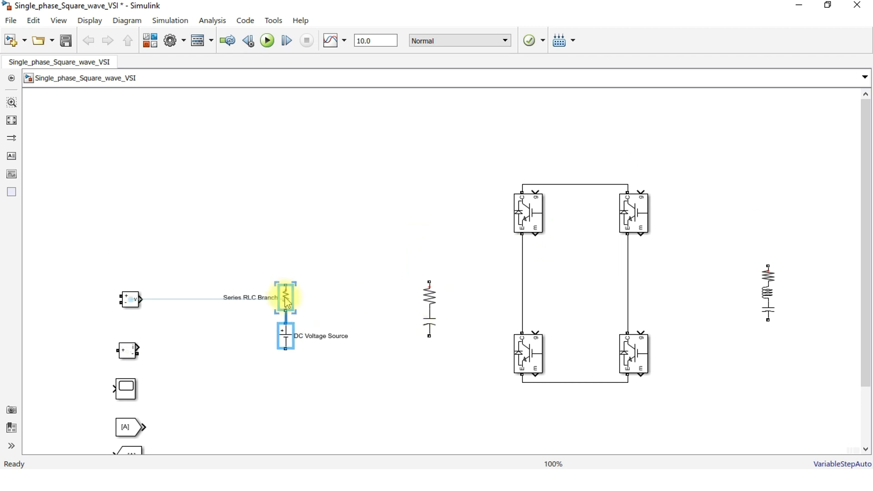
{"action": "left_click_drag", "start_coordinate": [453, 270], "coordinate": [405, 350]}
{"action": "left_click_drag", "start_coordinate": [423, 314], "coordinate": [381, 339]}
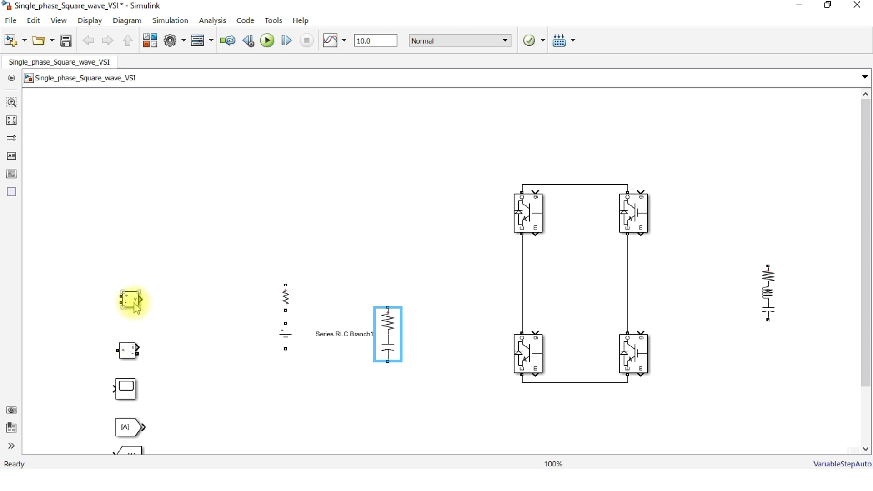
{"action": "left_click_drag", "start_coordinate": [323, 256], "coordinate": [221, 374]}
{"action": "left_click", "coordinate": [283, 305]}
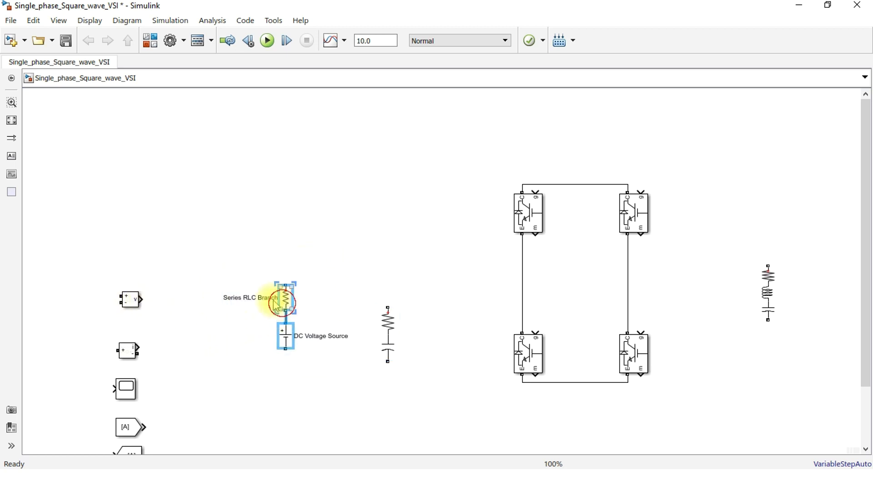
{"action": "left_click_drag", "start_coordinate": [283, 305], "coordinate": [244, 293]}
{"action": "left_click_drag", "start_coordinate": [386, 331], "coordinate": [424, 307]}
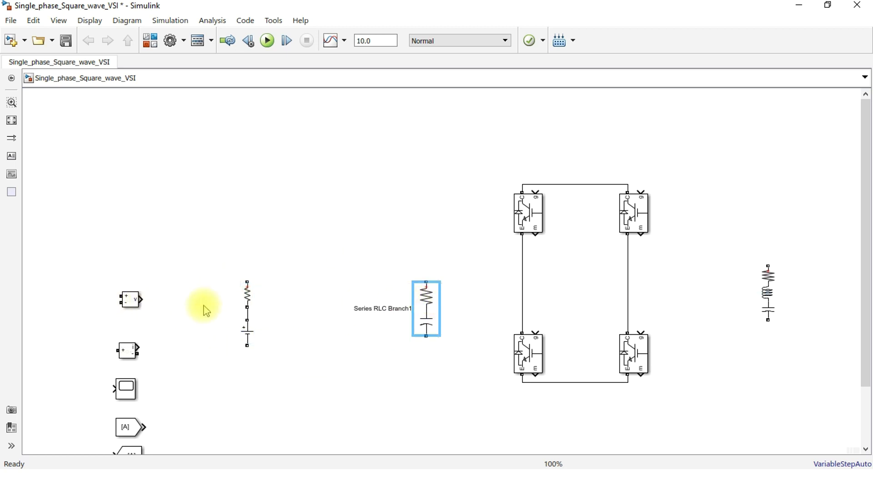
Bring the Current Measurement closer to the Voltage Measurement, then place copies of both below the RLC branch right of the bridge.
{"action": "left_click_drag", "start_coordinate": [131, 349], "coordinate": [134, 334]}
{"action": "left_click_drag", "start_coordinate": [170, 277], "coordinate": [127, 351]}
{"action": "key", "text": "ctrl+c"}
{"action": "key", "text": "ctrl+v"}
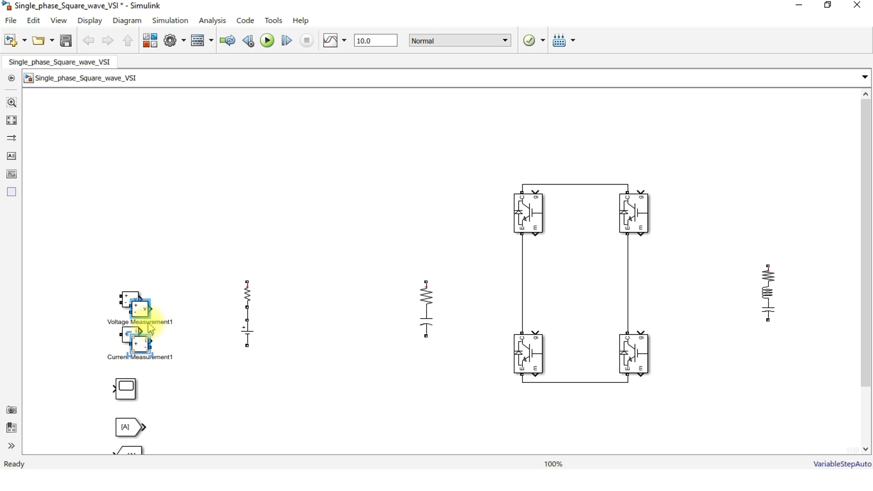
{"action": "left_click_drag", "start_coordinate": [141, 313], "coordinate": [734, 387]}
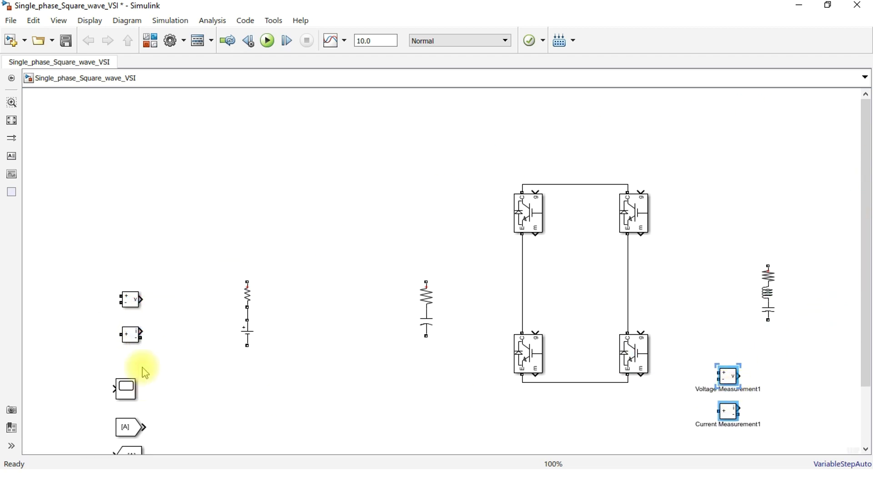
Place the Current Measurement above the Voltage Measurement between the source and RC branch, and wire both positive terminals to the resistor's upper end.
{"action": "scroll", "coordinate": [207, 376], "scroll_direction": "down", "scroll_amount": 2}
{"action": "left_click_drag", "start_coordinate": [207, 376], "coordinate": [226, 330]}
{"action": "scroll", "coordinate": [231, 321], "scroll_direction": "up", "scroll_amount": 3}
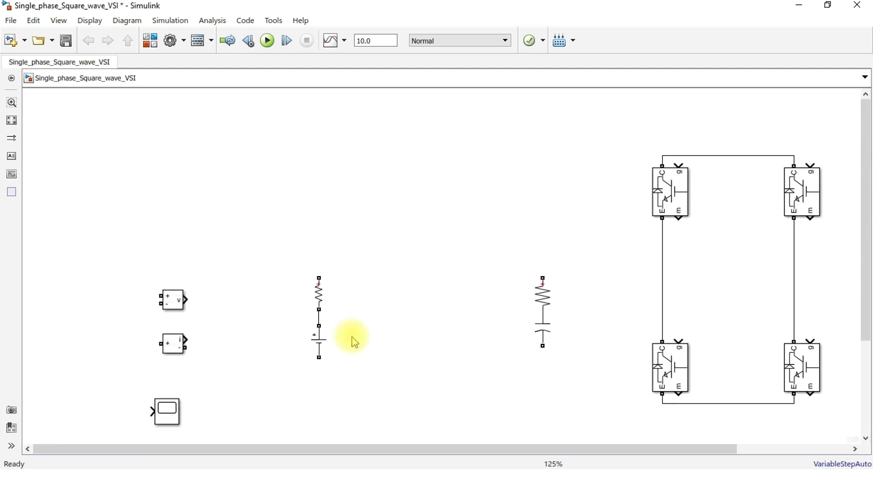
{"action": "scroll", "coordinate": [355, 342], "scroll_direction": "up", "scroll_amount": 1}
{"action": "left_click_drag", "start_coordinate": [145, 301], "coordinate": [453, 199]}
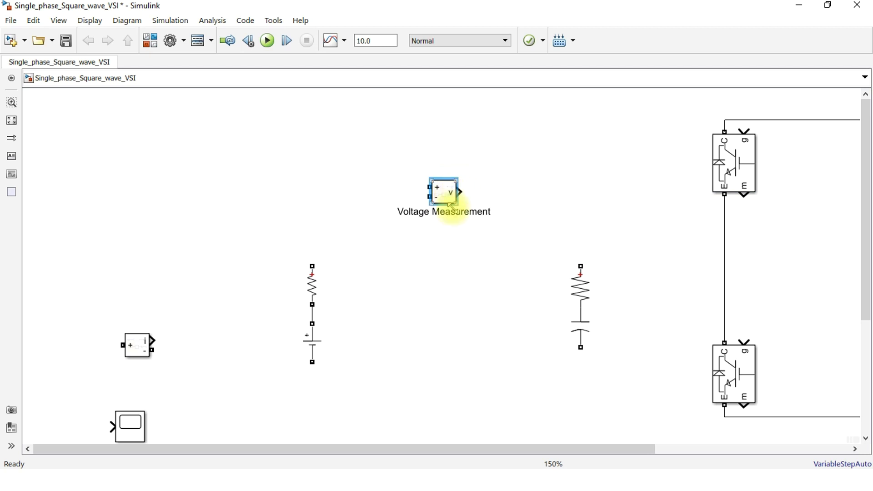
{"action": "left_click_drag", "start_coordinate": [129, 345], "coordinate": [368, 192]}
{"action": "left_click_drag", "start_coordinate": [446, 203], "coordinate": [427, 285]}
{"action": "left_click_drag", "start_coordinate": [364, 187], "coordinate": [428, 193]}
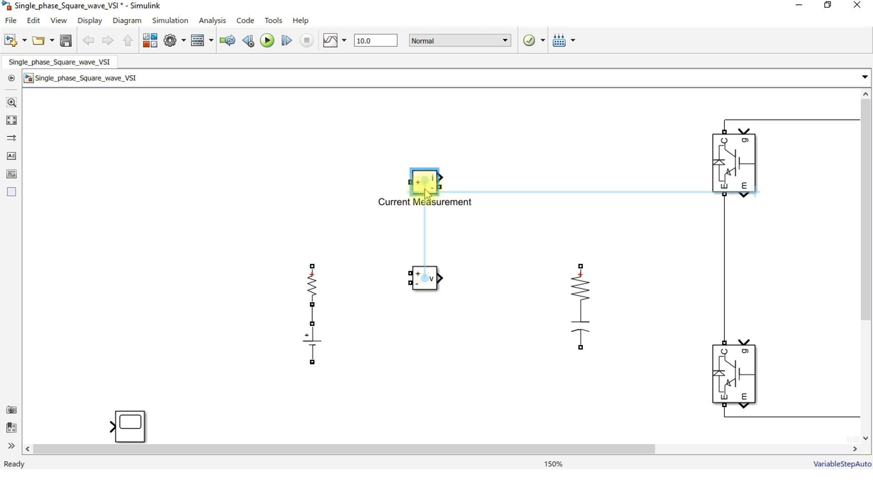
{"action": "left_click_drag", "start_coordinate": [312, 266], "coordinate": [410, 182]}
{"action": "left_click_drag", "start_coordinate": [410, 273], "coordinate": [388, 183]}
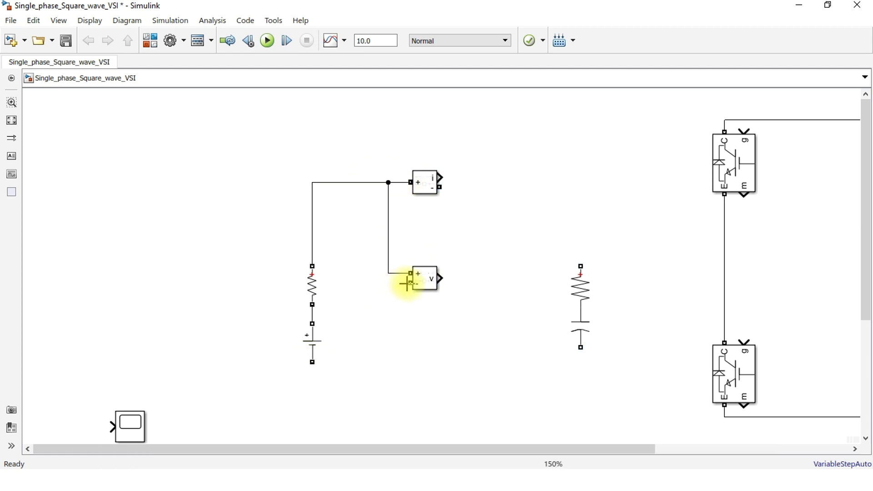
Wire the Current Measurement's negative terminal to the bridge's upper rail and the DC voltage source's negative terminal to the lower rail.
{"action": "scroll", "coordinate": [509, 357], "scroll_direction": "down", "scroll_amount": 1}
{"action": "scroll", "coordinate": [610, 332], "scroll_direction": "right", "scroll_amount": 4}
{"action": "left_click", "coordinate": [314, 228]}
{"action": "left_click_drag", "start_coordinate": [318, 230], "coordinate": [555, 173]}
{"action": "left_click_drag", "start_coordinate": [214, 376], "coordinate": [556, 421]}
Connect the RC branch across the DC rails with straight wires, and join the Voltage Measurement's negative terminal to the lower rail.
{"action": "left_click_drag", "start_coordinate": [439, 292], "coordinate": [430, 235]}
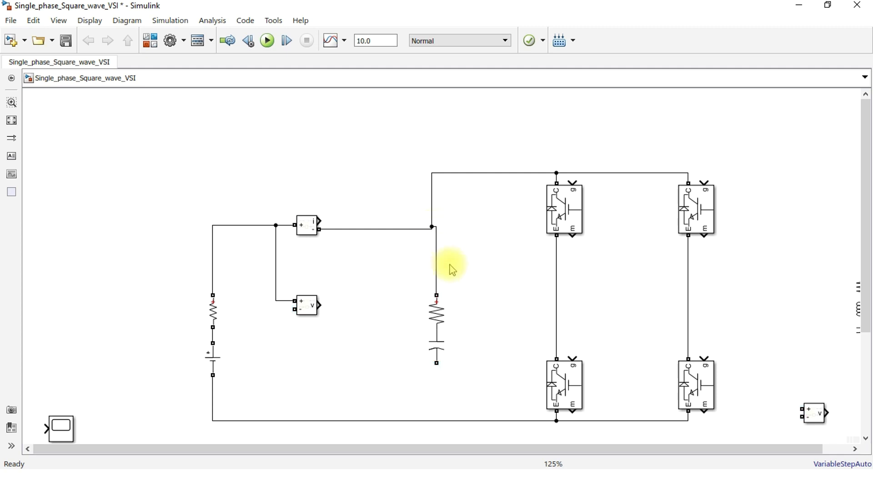
{"action": "left_click_drag", "start_coordinate": [437, 364], "coordinate": [438, 413]}
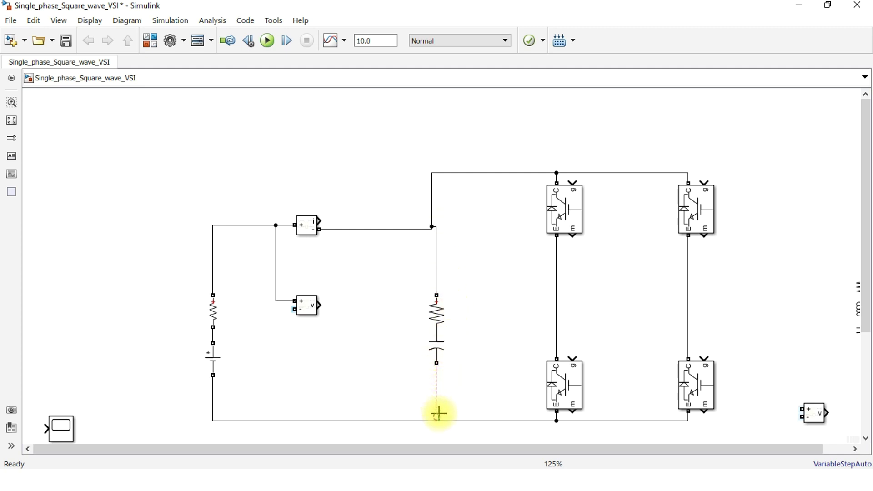
{"action": "left_click_drag", "start_coordinate": [438, 420], "coordinate": [437, 420]}
{"action": "left_click_drag", "start_coordinate": [435, 325], "coordinate": [432, 335]}
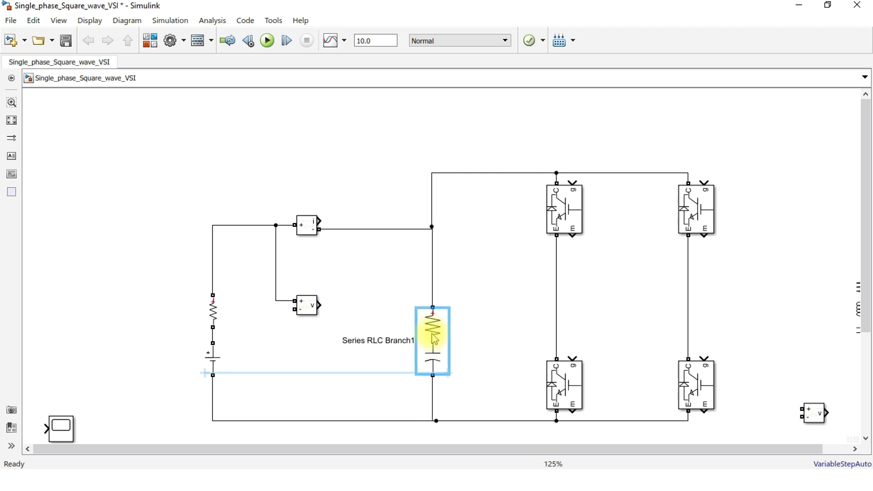
{"action": "left_click", "coordinate": [487, 295]}
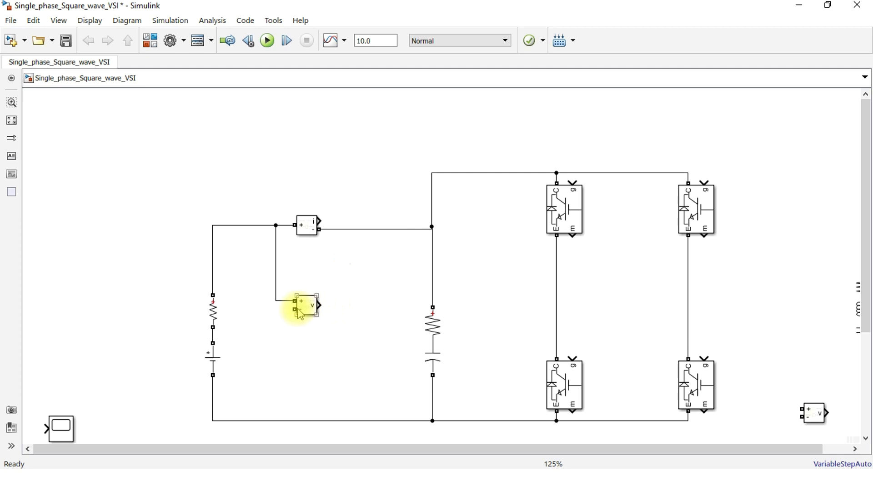
{"action": "mouse_move", "coordinate": [293, 311]}
{"action": "left_mouse_down"}
{"action": "mouse_move", "coordinate": [280, 431]}
{"action": "mouse_move", "coordinate": [279, 422]}
{"action": "left_mouse_up"}
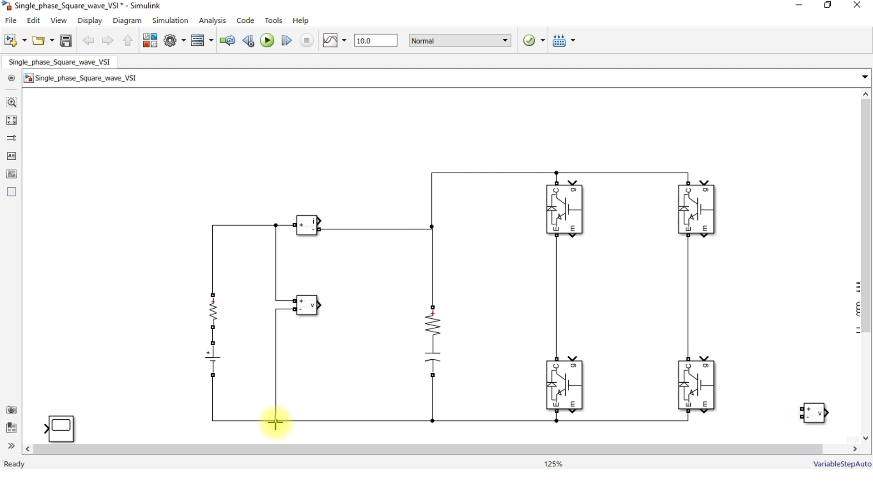
Copy the From and Goto blocks together and place the copies above the DC voltage source.
{"action": "scroll", "coordinate": [123, 258], "scroll_direction": "down", "scroll_amount": 2}
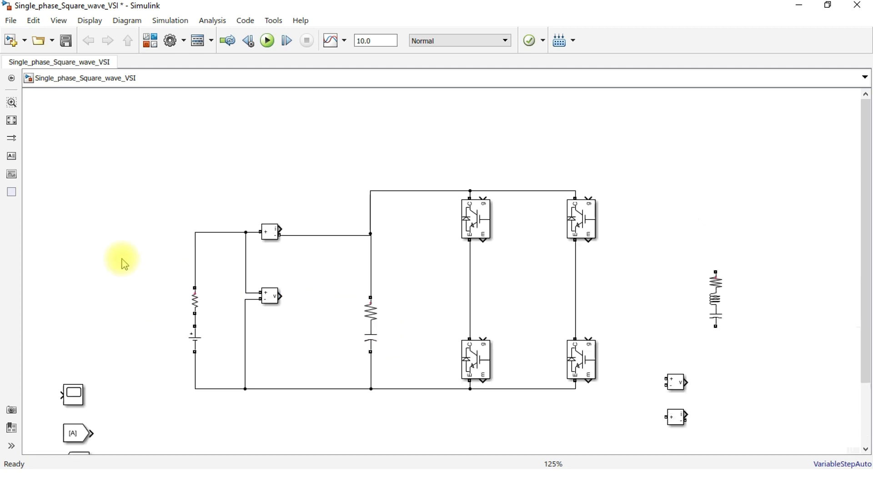
{"action": "left_click_drag", "start_coordinate": [195, 208], "coordinate": [257, 156]}
{"action": "left_click_drag", "start_coordinate": [241, 303], "coordinate": [154, 350]}
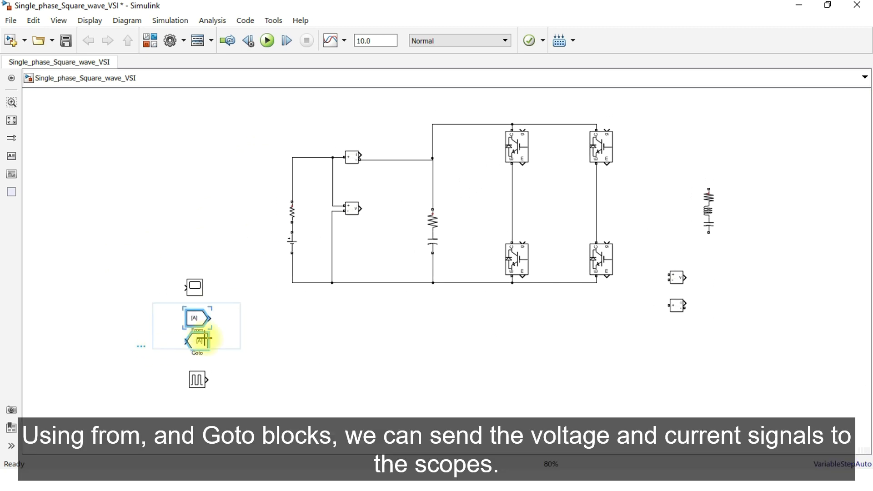
{"action": "key", "text": "ctrl+v"}
{"action": "left_click_drag", "start_coordinate": [204, 326], "coordinate": [278, 116]}
{"action": "scroll", "coordinate": [364, 156], "scroll_direction": "up", "scroll_amount": 5}
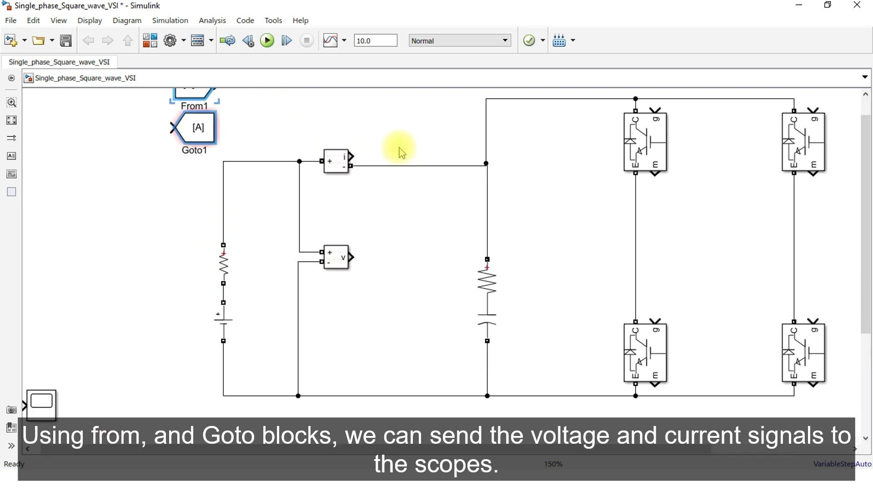
Move the copied Goto block beside the DC-side Current Measurement and wire the current signal output to it.
{"action": "left_click", "coordinate": [280, 162]}
{"action": "mouse_move", "coordinate": [150, 207]}
{"action": "left_mouse_down"}
{"action": "mouse_move", "coordinate": [285, 168]}
{"action": "mouse_move", "coordinate": [405, 208]}
{"action": "left_mouse_up"}
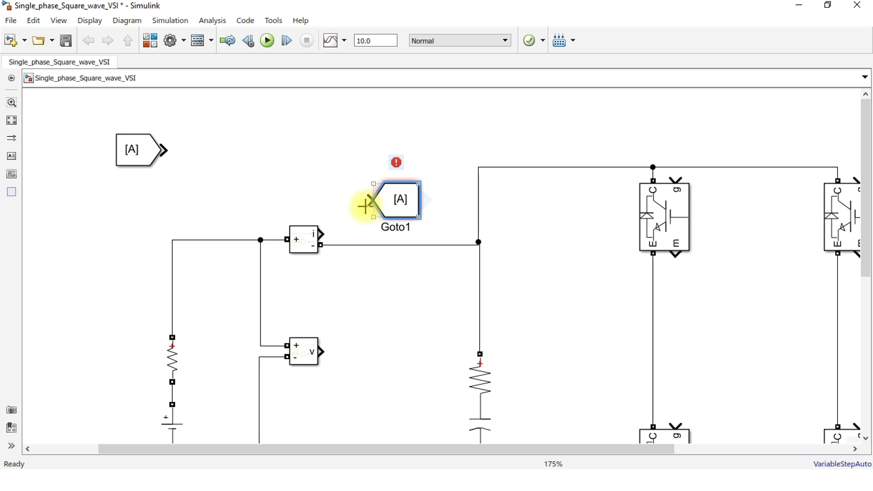
{"action": "left_click_drag", "start_coordinate": [321, 234], "coordinate": [372, 204]}
{"action": "left_click", "coordinate": [400, 201]}
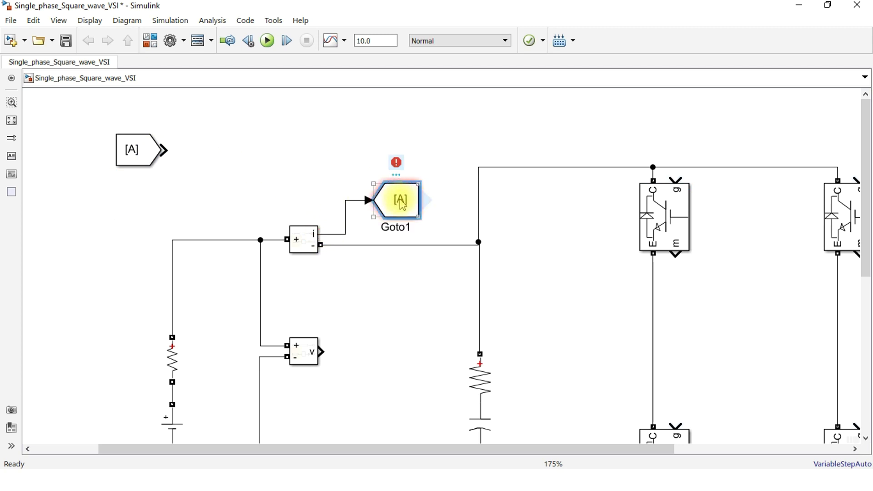
Set the tag of the Goto block on the current signal to CurrentIn and resize the block to show the full tag.
{"action": "double_click", "coordinate": [401, 202]}
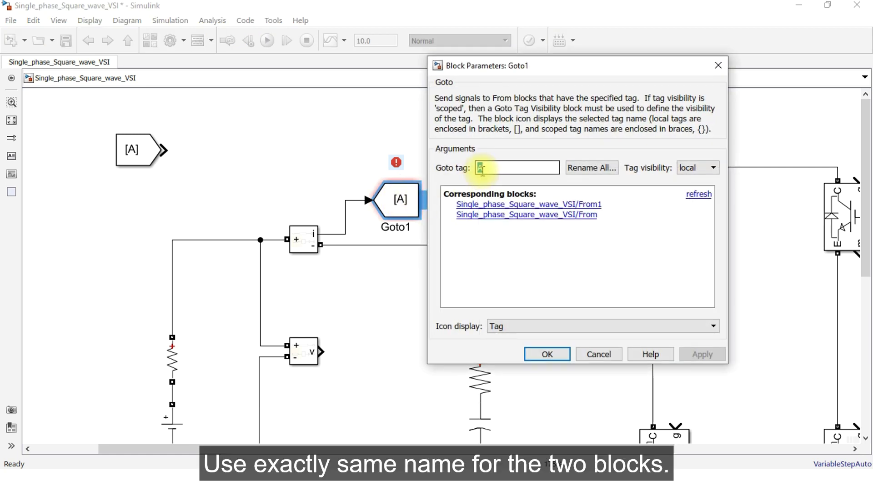
{"action": "type", "text": "Curren"}
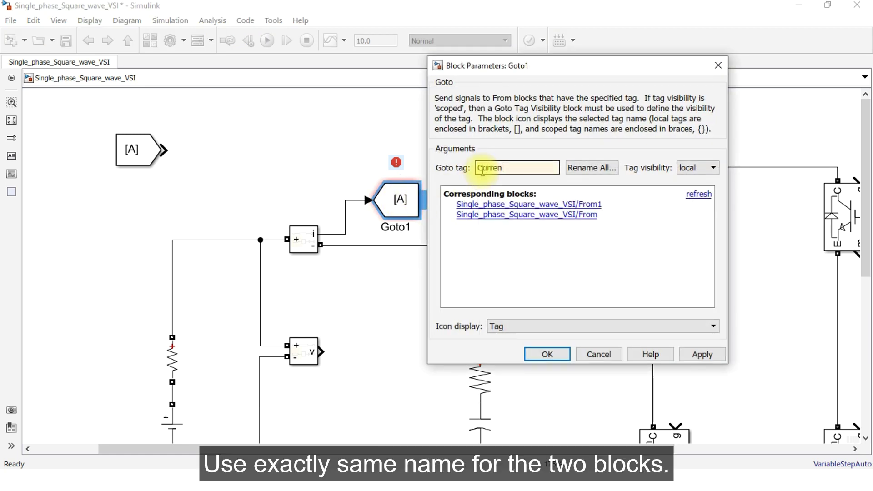
{"action": "type", "text": "t"}
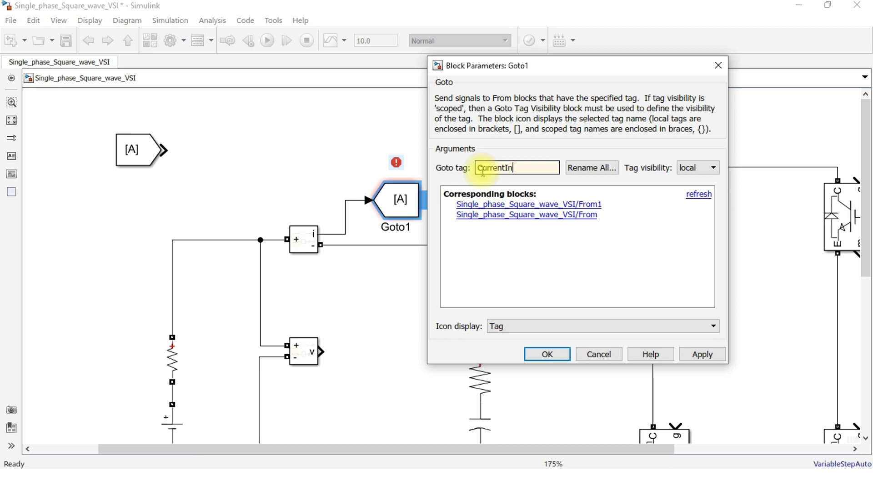
{"action": "left_click", "coordinate": [687, 355]}
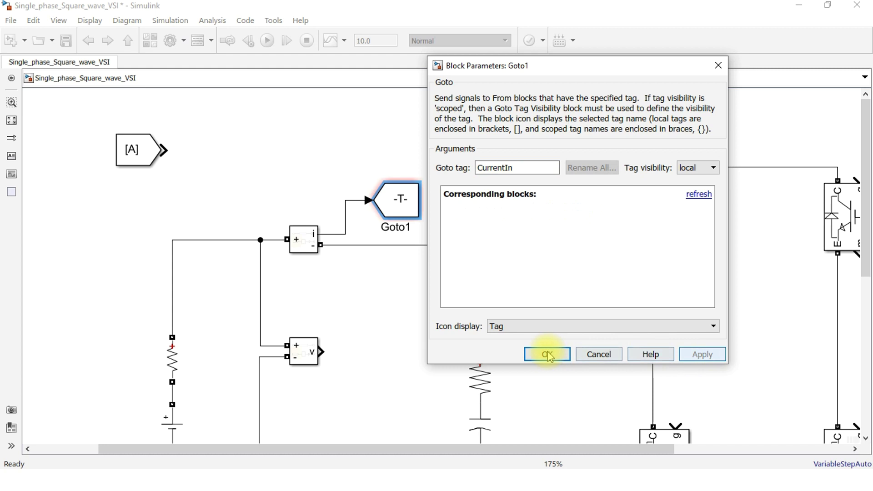
{"action": "left_click", "coordinate": [548, 354]}
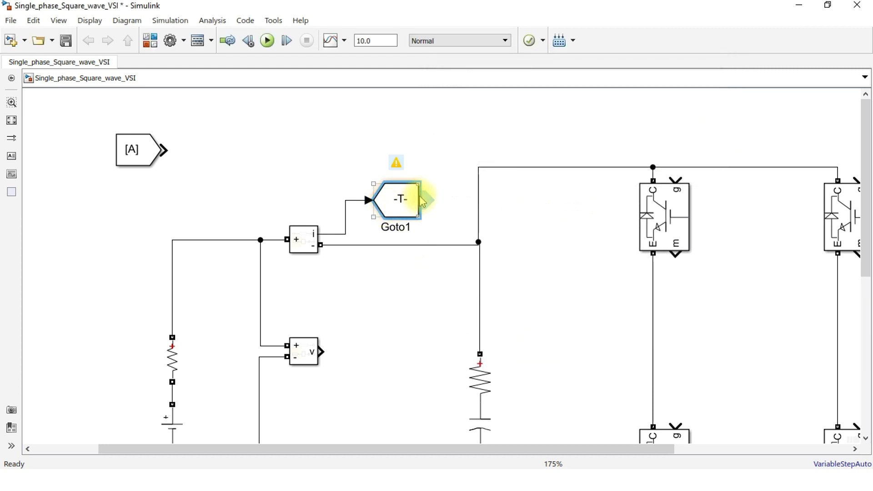
{"action": "left_click_drag", "start_coordinate": [419, 186], "coordinate": [408, 218]}
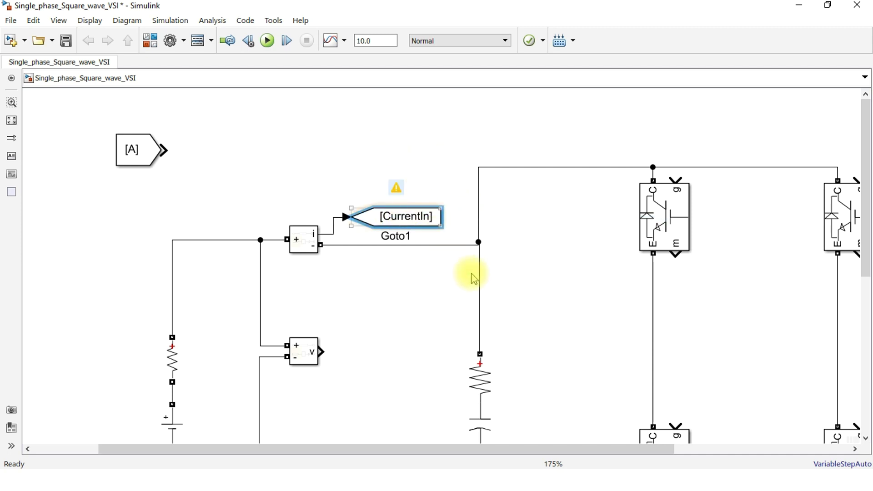
Place a copy of the Scope above the DC-side Current Measurement and connect the nearby [A] From block to its input.
{"action": "scroll", "coordinate": [437, 280], "scroll_direction": "down", "scroll_amount": 1}
{"action": "left_click_drag", "start_coordinate": [441, 277], "coordinate": [463, 257]}
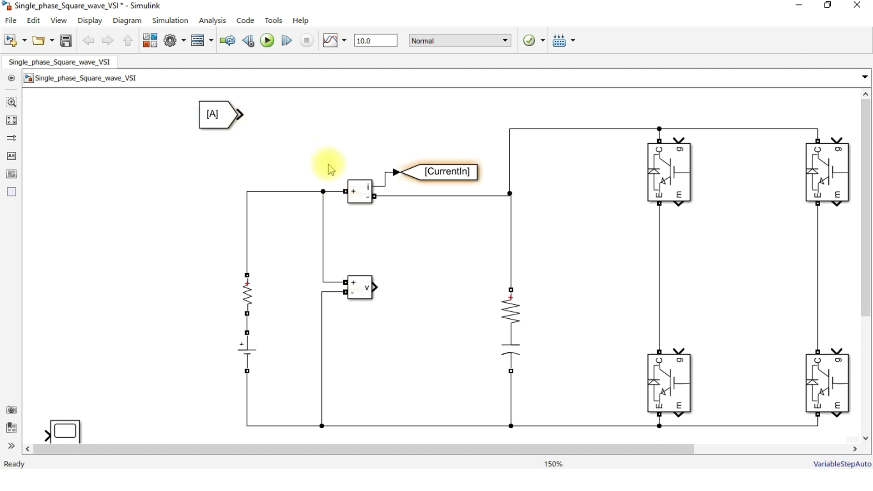
{"action": "scroll", "coordinate": [198, 326], "scroll_direction": "down", "scroll_amount": 1}
{"action": "left_click", "coordinate": [95, 419]}
{"action": "left_click_drag", "start_coordinate": [94, 418], "coordinate": [396, 130]}
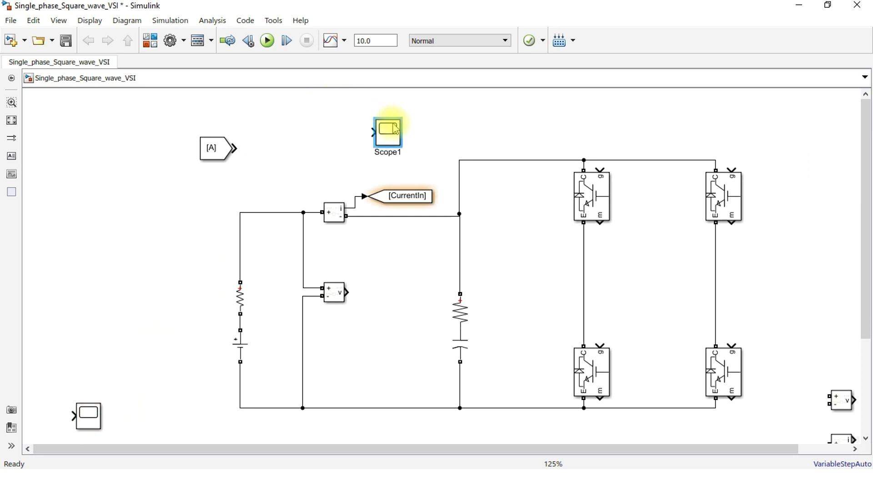
{"action": "left_click_drag", "start_coordinate": [215, 154], "coordinate": [281, 144]}
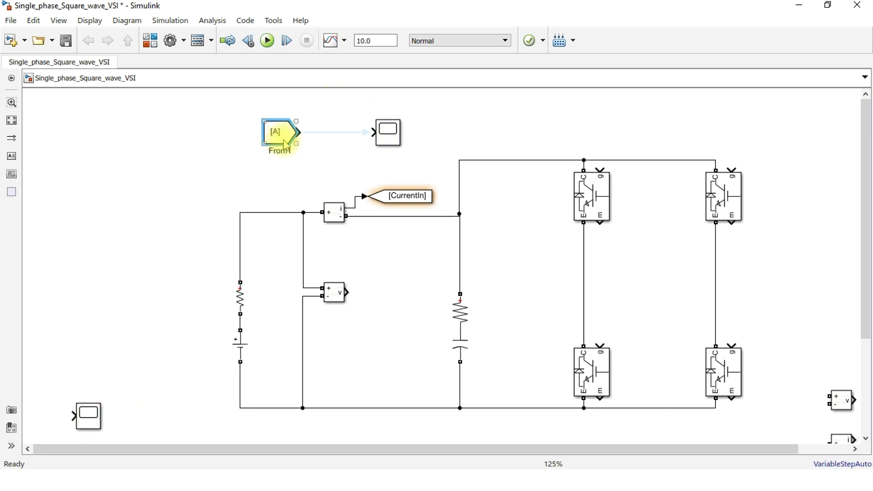
{"action": "left_click", "coordinate": [363, 133]}
Set the tag of the From block feeding the copied Scope to CurrentIn and widen the block to fit the tag.
{"action": "left_click", "coordinate": [282, 133]}
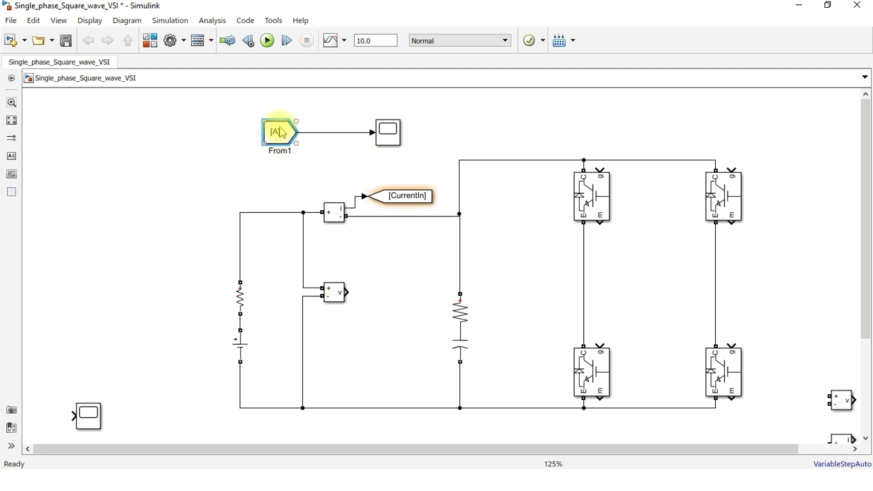
{"action": "double_click", "coordinate": [280, 132]}
{"action": "type", "text": "CurrentIn"}
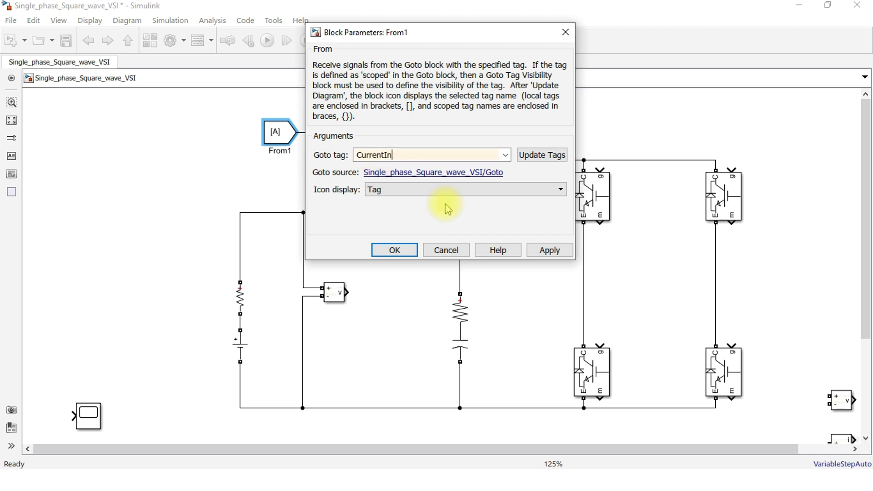
{"action": "left_click", "coordinate": [545, 250]}
{"action": "left_click", "coordinate": [394, 241]}
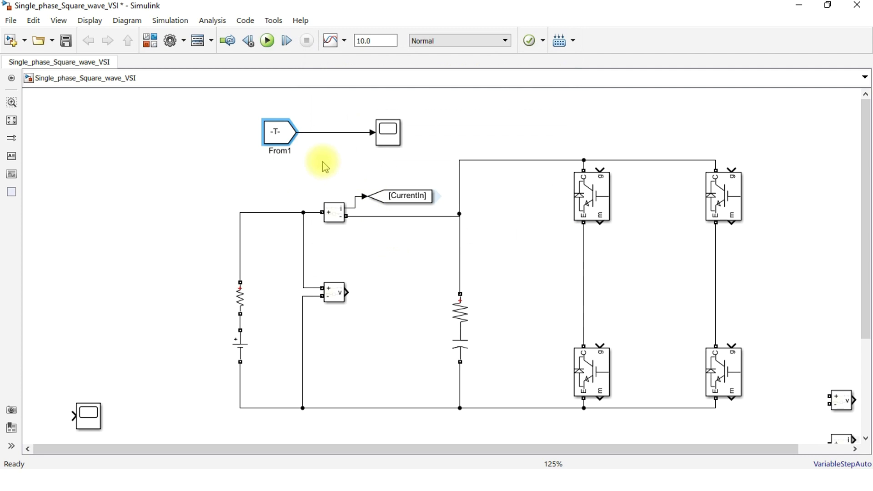
{"action": "left_click", "coordinate": [265, 137]}
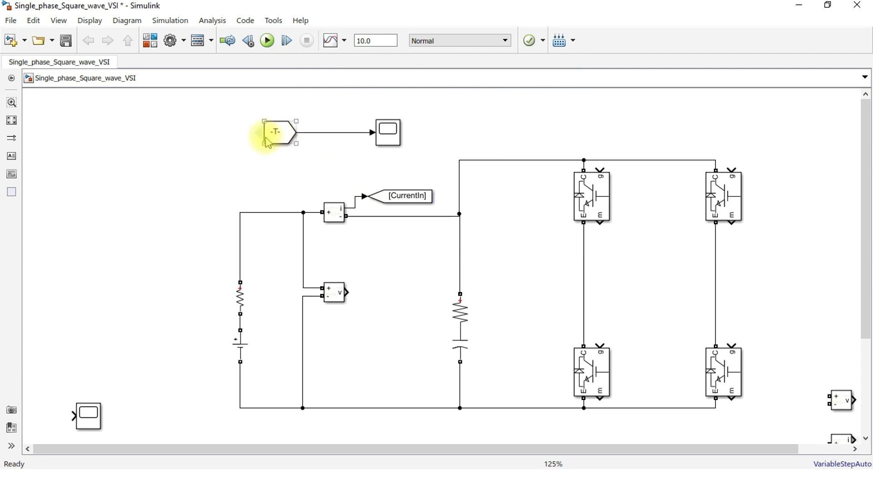
{"action": "left_click_drag", "start_coordinate": [265, 144], "coordinate": [242, 144]}
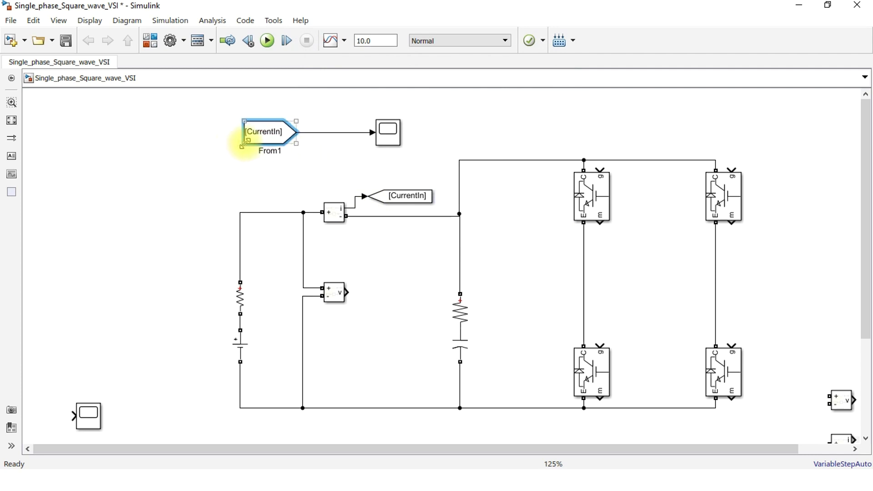
{"action": "left_click", "coordinate": [299, 167]}
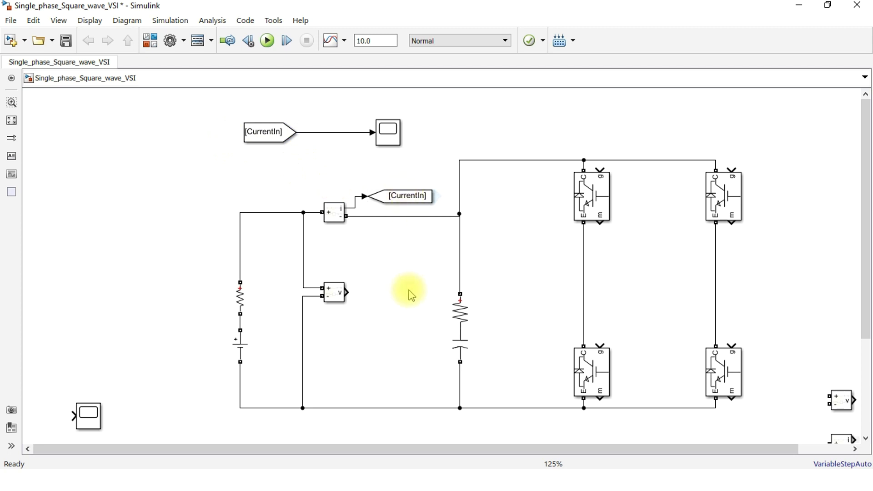
Duplicate the connected CurrentIn From block and Scope, placing the copied pair above the bridge's upper rail.
{"action": "left_click_drag", "start_coordinate": [413, 108], "coordinate": [246, 155]}
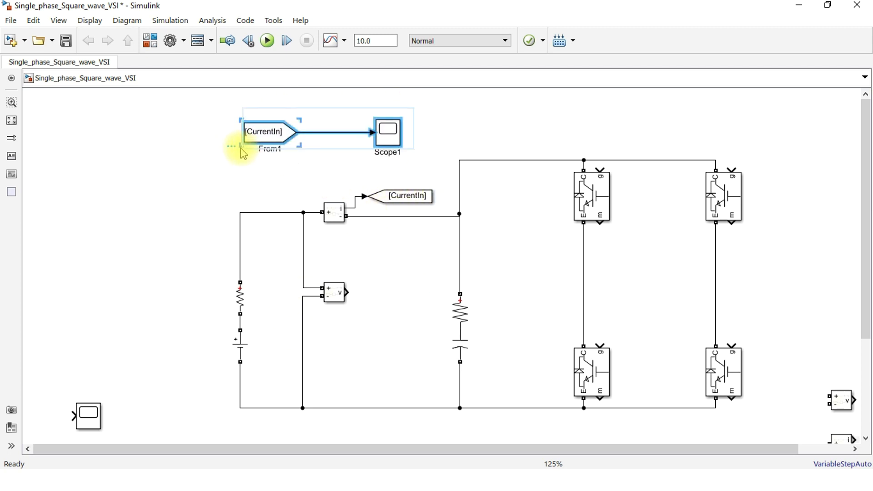
{"action": "key", "text": "ctrl+c"}
{"action": "key", "text": "ctrl+v"}
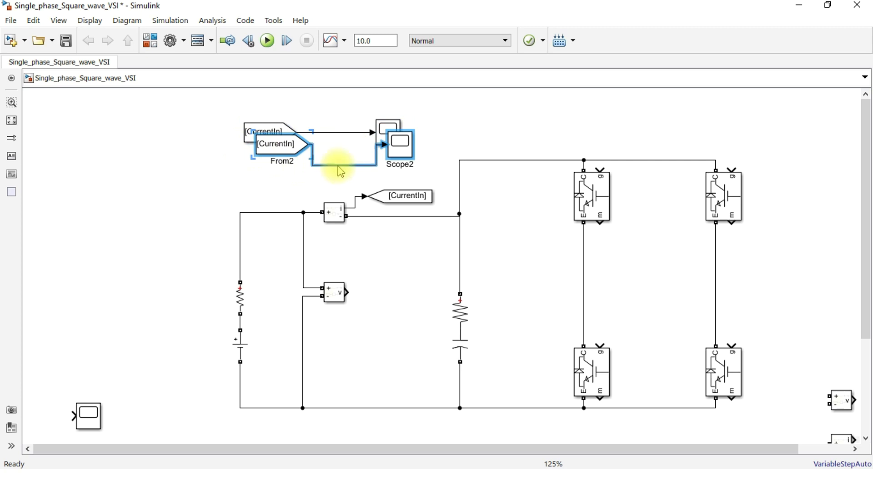
{"action": "left_click_drag", "start_coordinate": [407, 147], "coordinate": [585, 118]}
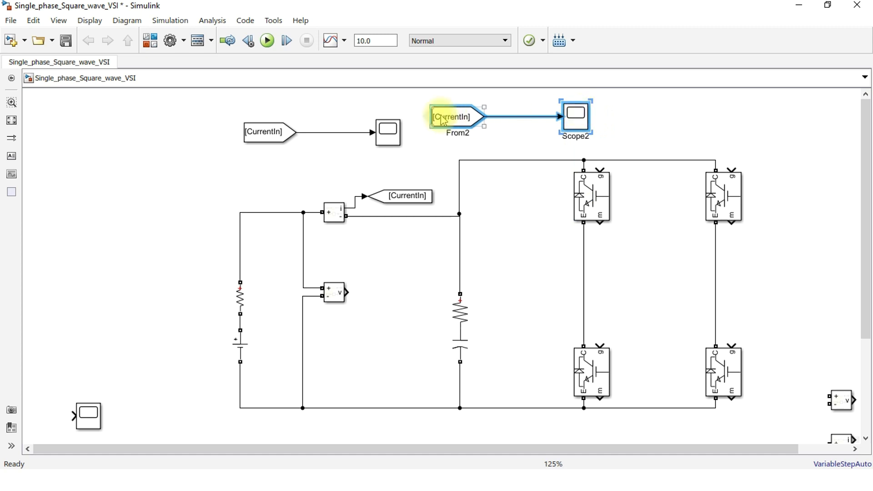
Copy the CurrentIn Goto block to the DC-side Voltage Measurement and connect it to the voltage output.
{"action": "left_click", "coordinate": [406, 205]}
{"action": "left_click_drag", "start_coordinate": [406, 207], "coordinate": [400, 296]}
{"action": "left_click", "coordinate": [404, 302]}
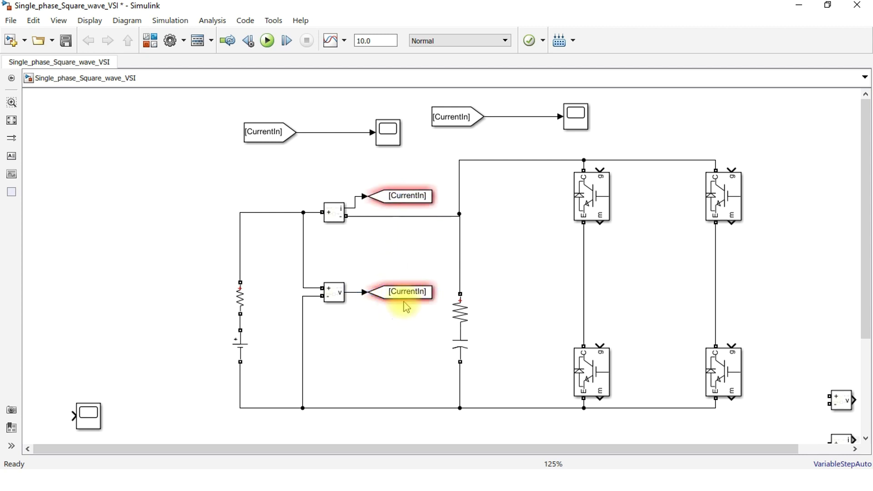
Set the tag of the Goto block on the DC-side voltage signal to Vin.
{"action": "double_click", "coordinate": [409, 294]}
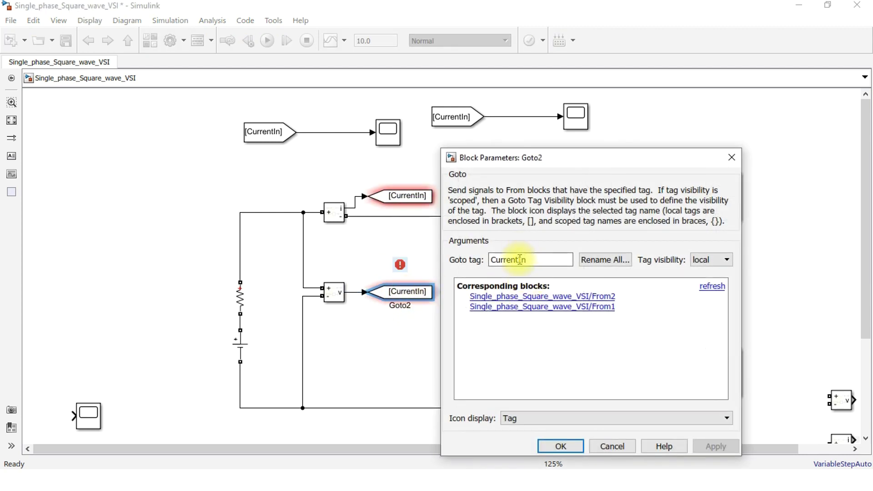
{"action": "left_click_drag", "start_coordinate": [493, 260], "coordinate": [511, 260]}
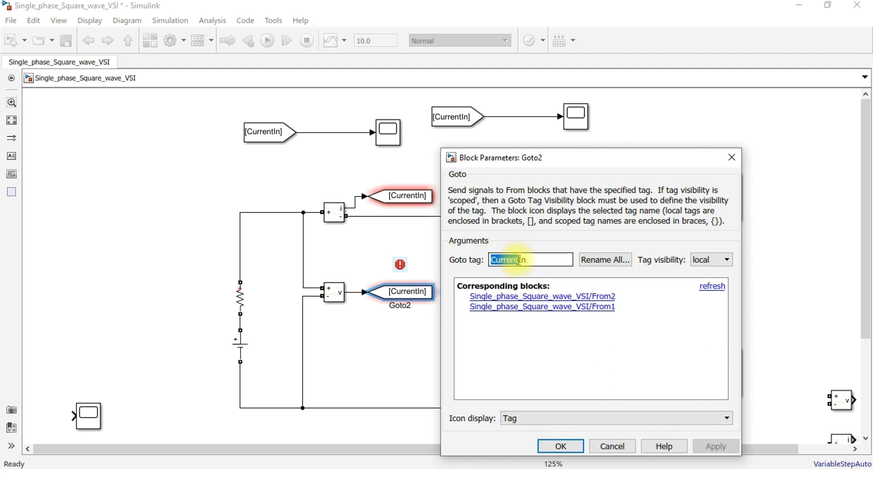
{"action": "key", "text": "BackSpace"}
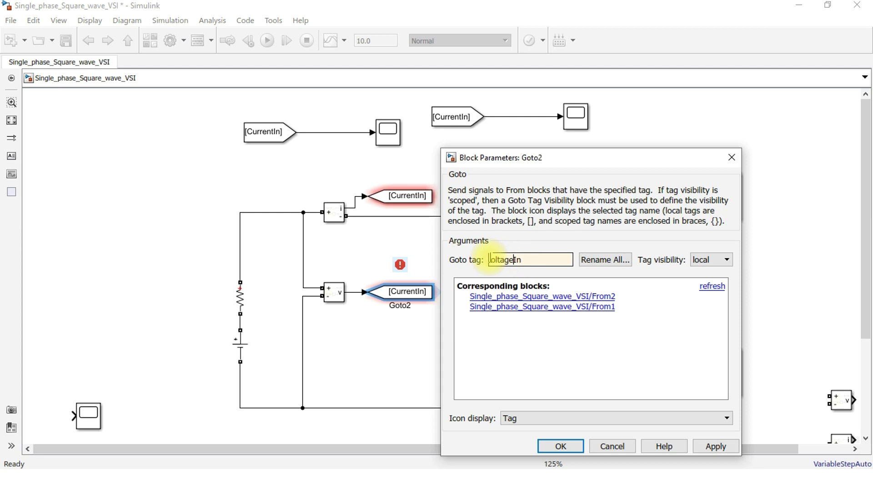
{"action": "type", "text": "Vin"}
{"action": "left_click", "coordinate": [716, 446]}
{"action": "left_click", "coordinate": [568, 448]}
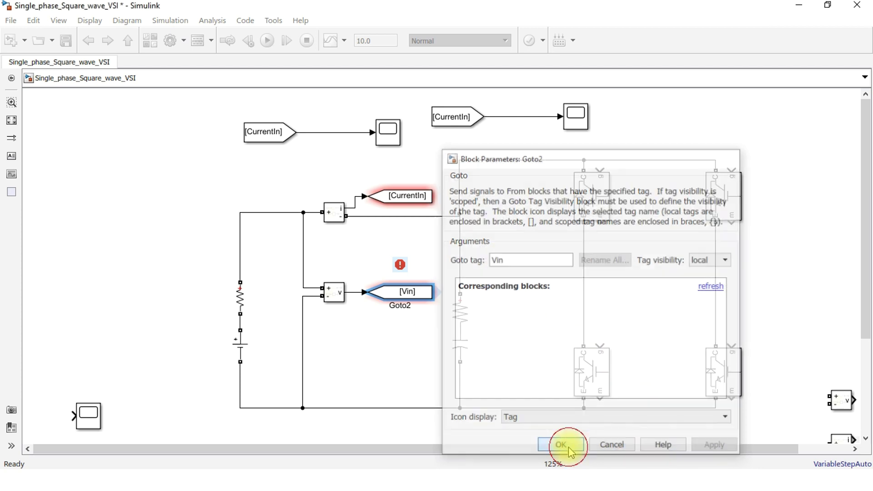
Set the tag of the From block feeding the Scope above the bridge to Vin.
{"action": "double_click", "coordinate": [468, 119]}
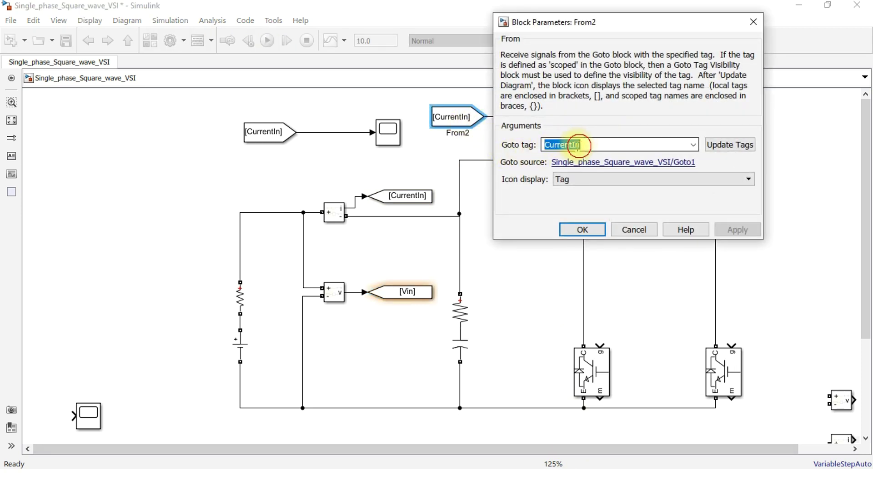
{"action": "type", "text": "V"}
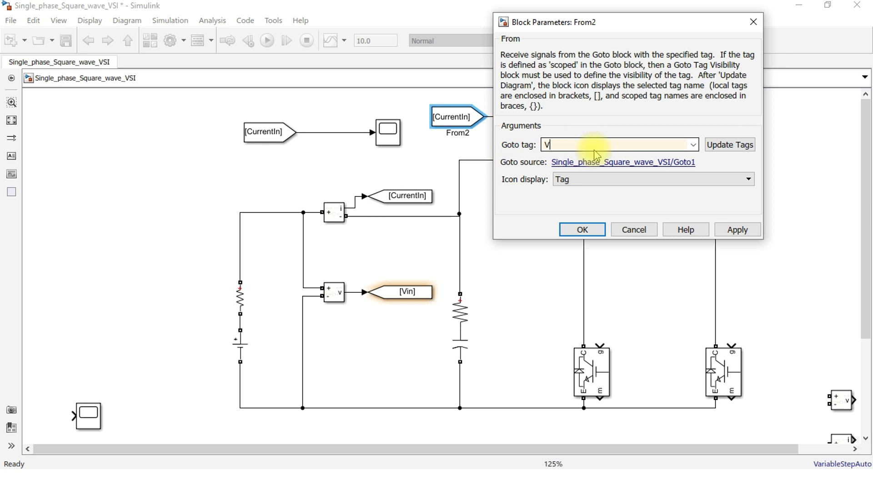
{"action": "type", "text": "in"}
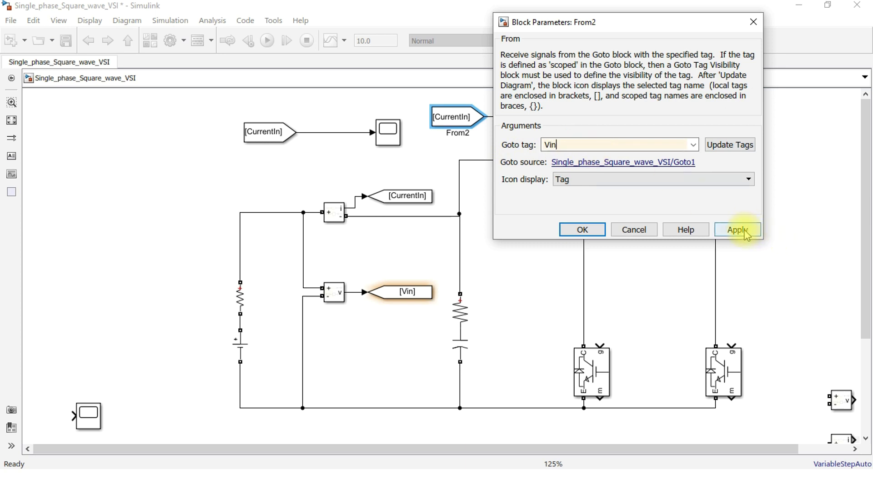
{"action": "left_click", "coordinate": [739, 230]}
{"action": "left_click", "coordinate": [601, 230]}
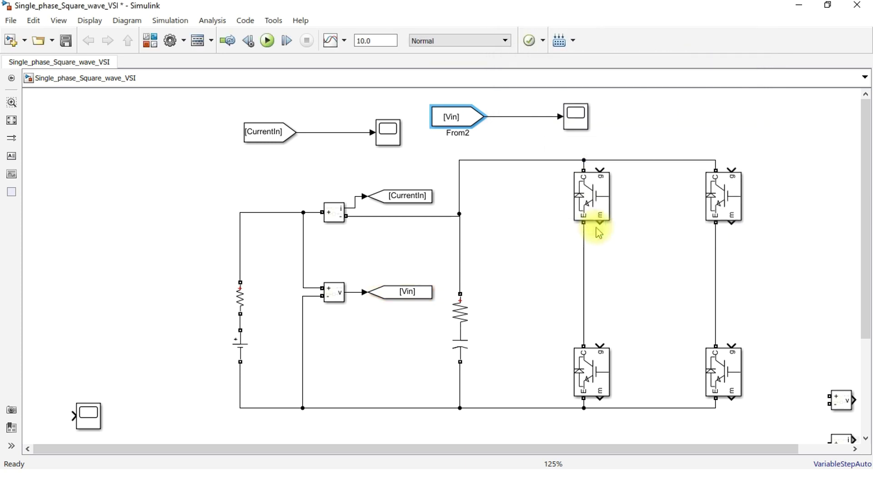
{"action": "left_click", "coordinate": [651, 129]}
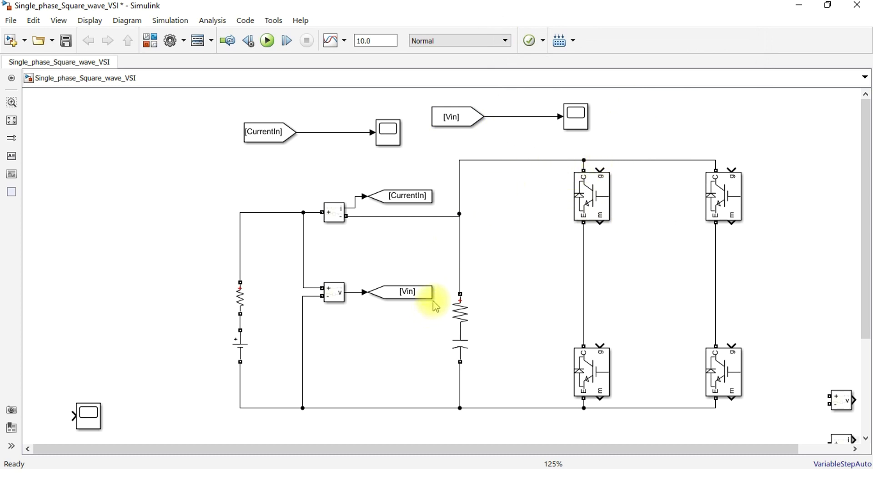
Configure the spare Series RLC Branch beside the bridge as an RL branch with 50 ohms resistance and 0.1 H inductance.
{"action": "scroll", "coordinate": [681, 279], "scroll_direction": "down", "scroll_amount": 1}
{"action": "scroll", "coordinate": [678, 278], "scroll_direction": "up", "scroll_amount": 1}
{"action": "scroll", "coordinate": [616, 273], "scroll_direction": "down", "scroll_amount": 1}
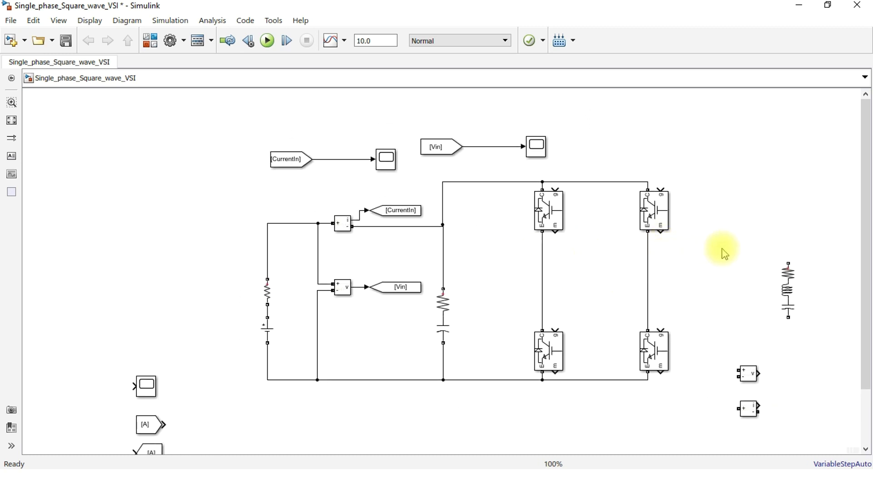
{"action": "left_click_drag", "start_coordinate": [731, 282], "coordinate": [588, 286]}
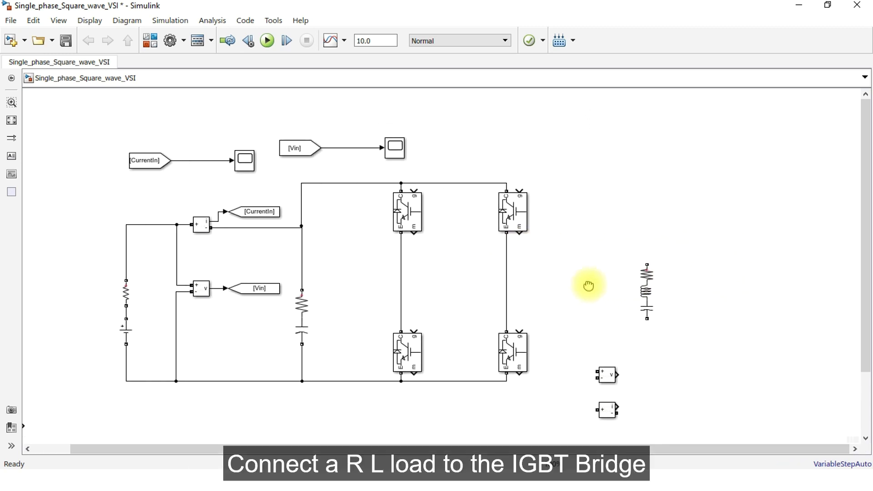
{"action": "double_click", "coordinate": [610, 294]}
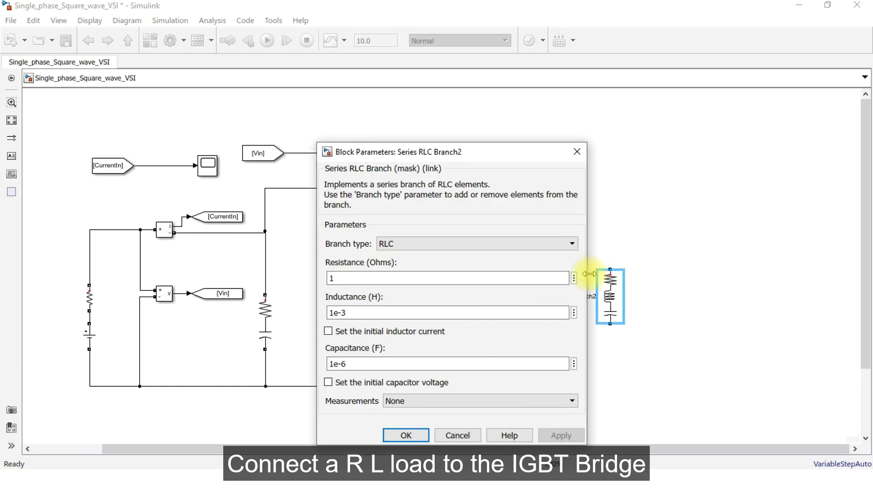
{"action": "double_click", "coordinate": [426, 280]}
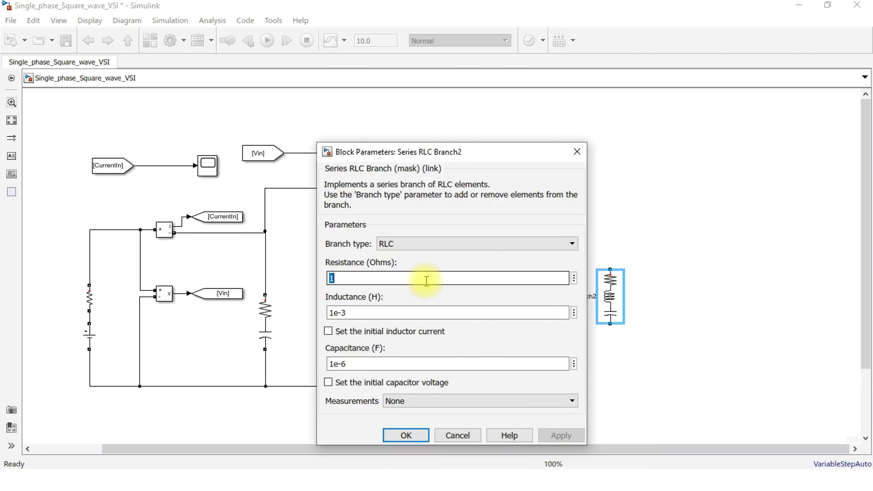
{"action": "type", "text": "50"}
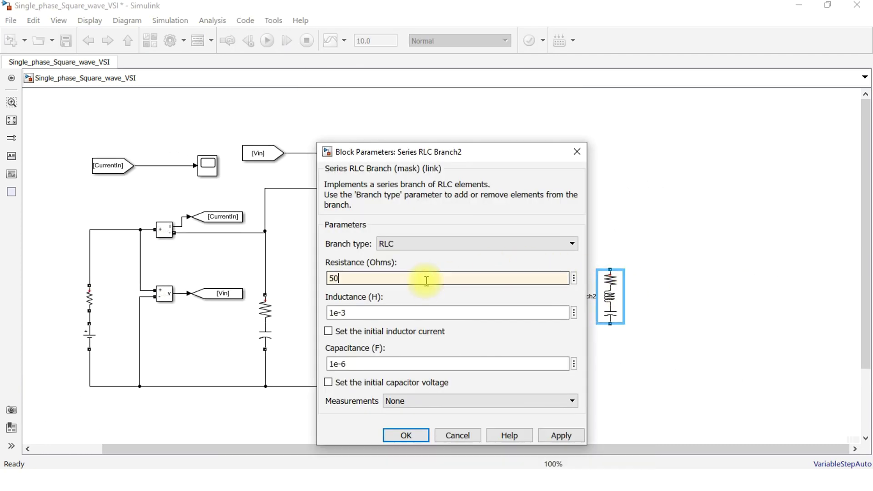
{"action": "double_click", "coordinate": [333, 314]}
{"action": "type", "text": "0.1"}
{"action": "left_click", "coordinate": [410, 243]}
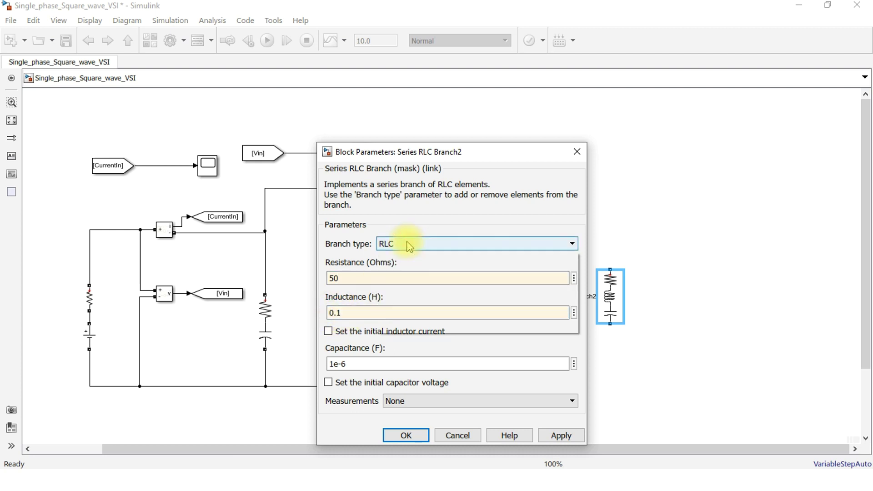
{"action": "left_click", "coordinate": [400, 292]}
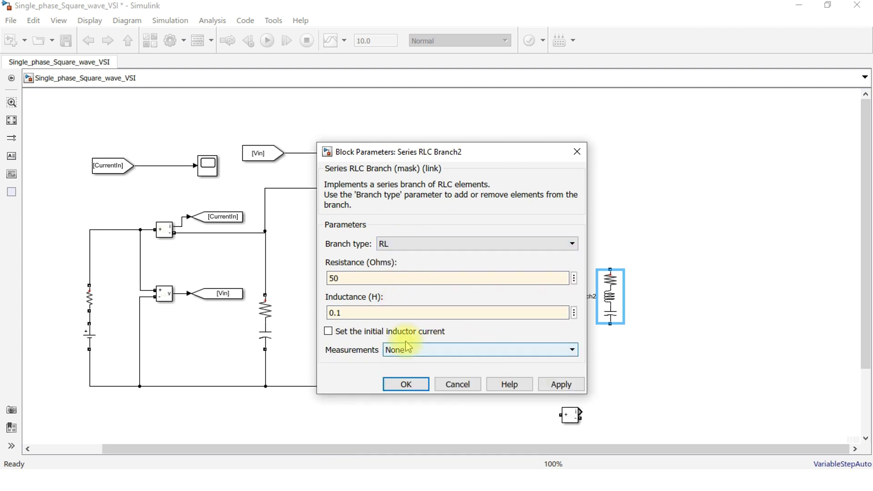
{"action": "left_click", "coordinate": [556, 388]}
{"action": "left_click", "coordinate": [405, 385]}
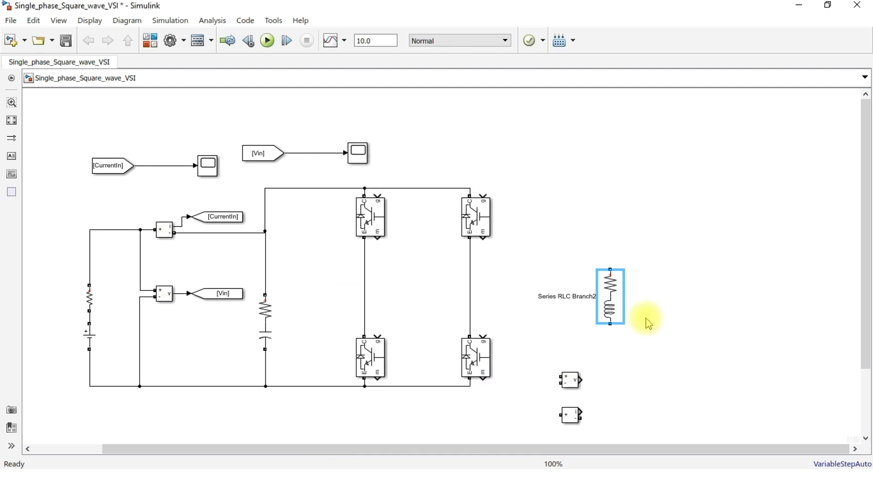
Connect the RL load between the midpoints of the two IGBT legs and nudge it slightly upward.
{"action": "left_click_drag", "start_coordinate": [612, 269], "coordinate": [365, 268]}
{"action": "left_click", "coordinate": [610, 314]}
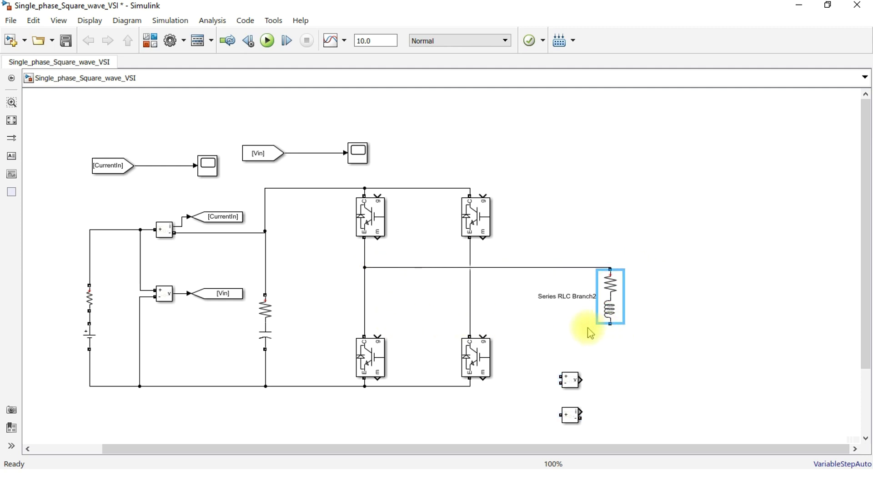
{"action": "left_click", "coordinate": [629, 351]}
{"action": "left_click_drag", "start_coordinate": [612, 325], "coordinate": [476, 318]}
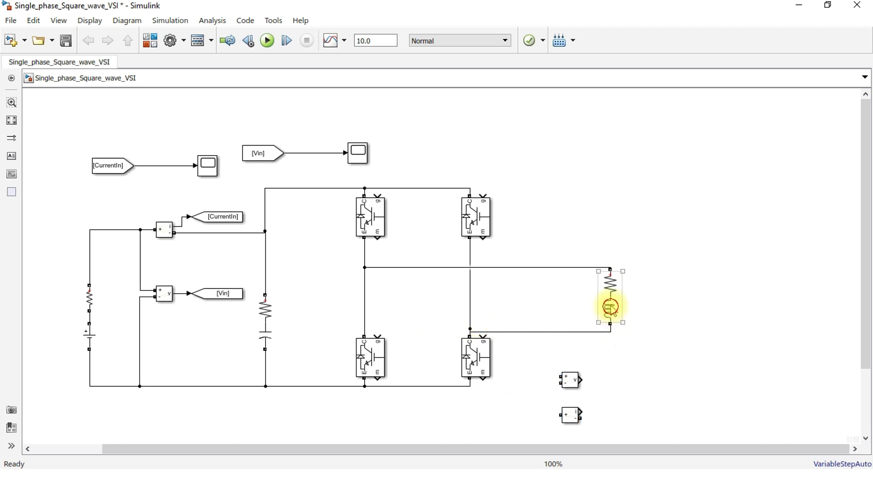
{"action": "left_click_drag", "start_coordinate": [609, 306], "coordinate": [609, 293]}
{"action": "left_click", "coordinate": [669, 319]}
{"action": "scroll", "coordinate": [721, 312], "scroll_direction": "down", "scroll_amount": 1}
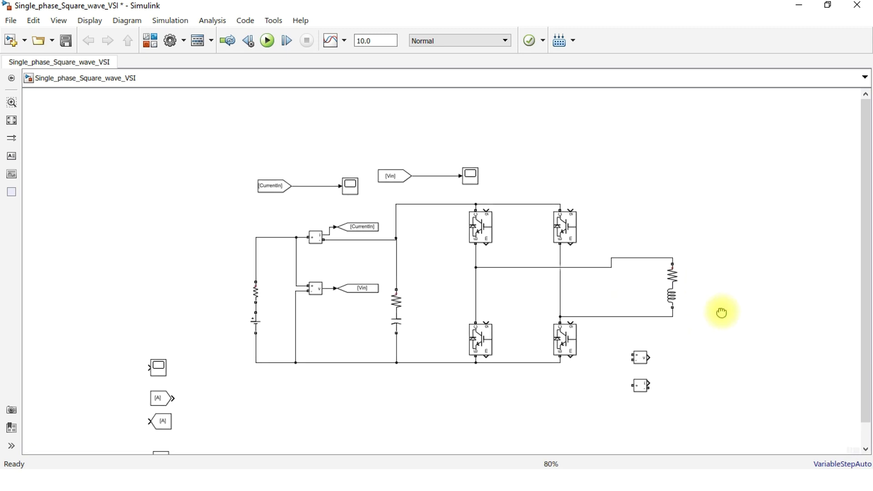
{"action": "scroll", "coordinate": [723, 316], "scroll_direction": "up", "scroll_amount": 1}
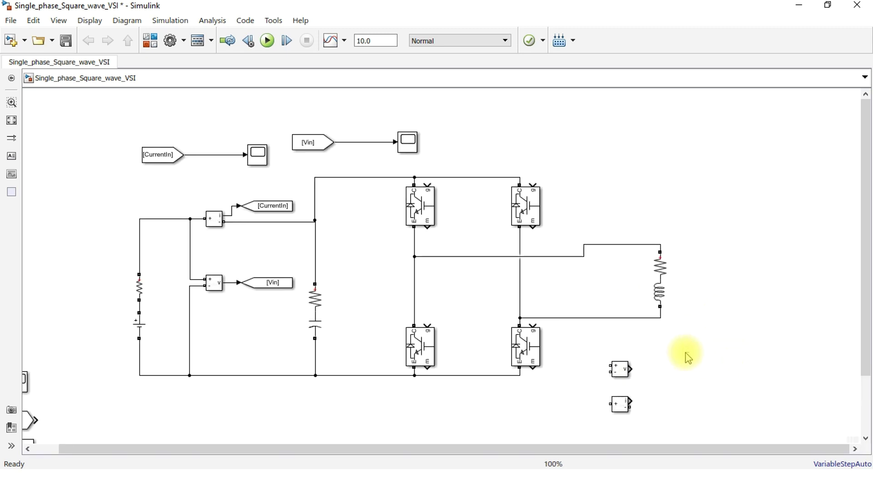
{"action": "scroll", "coordinate": [687, 358], "scroll_direction": "down", "scroll_amount": 1}
{"action": "left_click_drag", "start_coordinate": [684, 366], "coordinate": [750, 327]}
{"action": "scroll", "coordinate": [750, 327], "scroll_direction": "up", "scroll_amount": 1}
Create a subsystem from the DC-side Current Measurement and Voltage Measurement blocks.
{"action": "left_click_drag", "start_coordinate": [635, 361], "coordinate": [633, 428]}
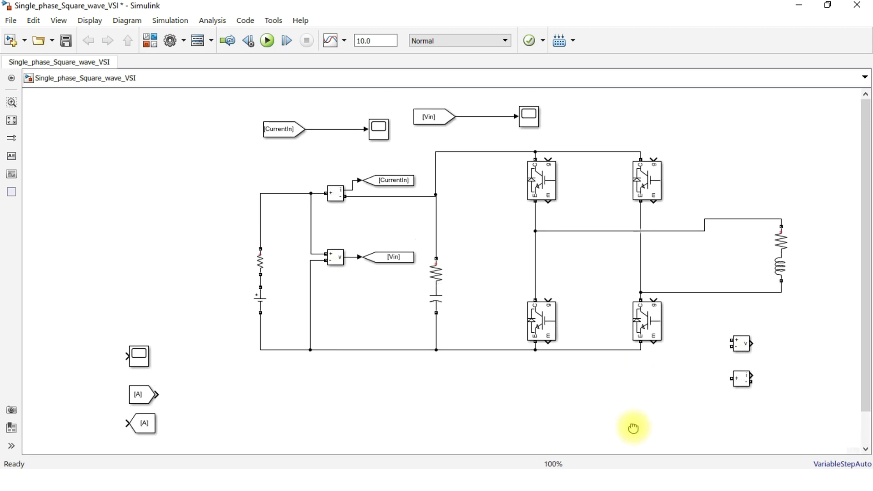
{"action": "scroll", "coordinate": [478, 279], "scroll_direction": "up", "scroll_amount": 1}
{"action": "left_click_drag", "start_coordinate": [473, 282], "coordinate": [491, 297]}
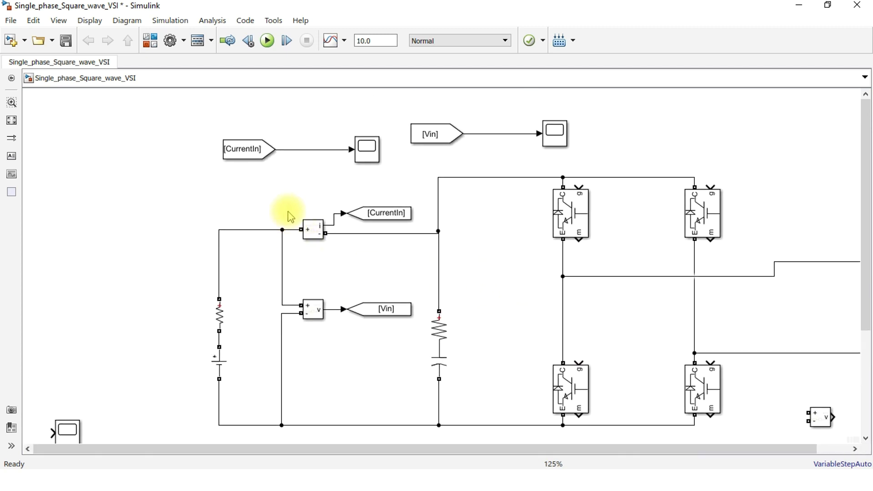
{"action": "scroll", "coordinate": [291, 217], "scroll_direction": "up", "scroll_amount": 1}
{"action": "scroll", "coordinate": [318, 236], "scroll_direction": "up", "scroll_amount": 1}
{"action": "scroll", "coordinate": [363, 279], "scroll_direction": "down", "scroll_amount": 1}
{"action": "left_click_drag", "start_coordinate": [362, 278], "coordinate": [404, 247]}
{"action": "left_click_drag", "start_coordinate": [293, 115], "coordinate": [414, 432]}
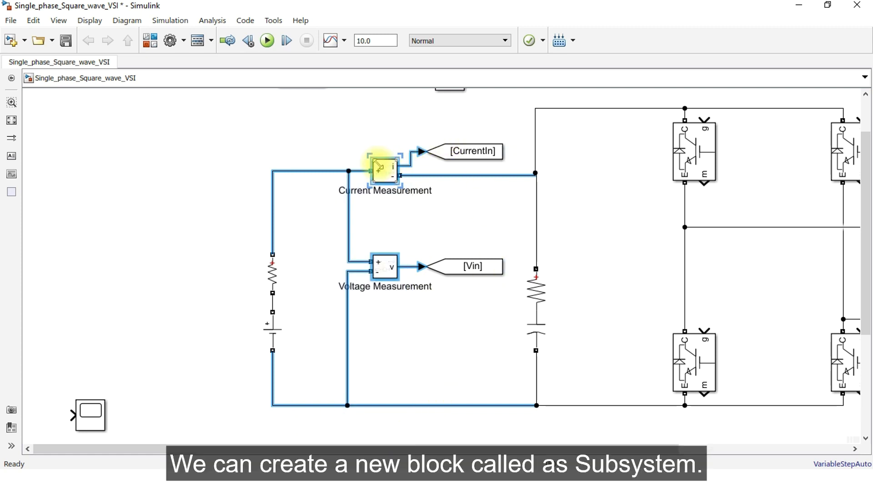
{"action": "right_click", "coordinate": [378, 167]}
{"action": "left_click", "coordinate": [451, 276]}
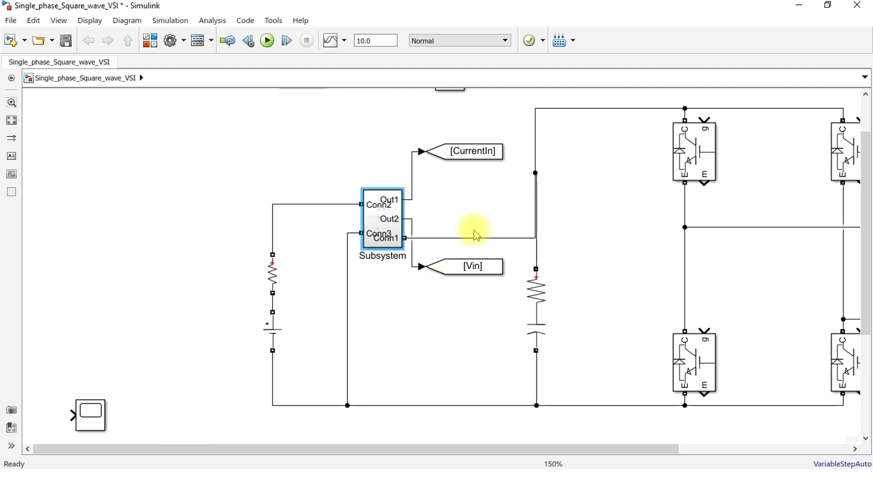
Align the Vin Goto block with the subsystem's Out2 port and enlarge the subsystem block.
{"action": "left_click_drag", "start_coordinate": [475, 266], "coordinate": [480, 220]}
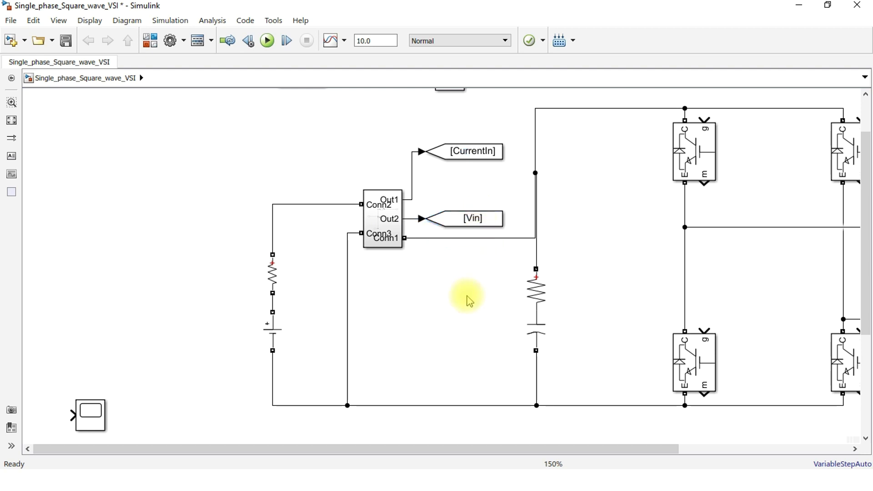
{"action": "left_click", "coordinate": [384, 220]}
{"action": "mouse_move", "coordinate": [364, 190]}
{"action": "left_mouse_down"}
{"action": "mouse_move", "coordinate": [338, 175]}
{"action": "mouse_move", "coordinate": [356, 200]}
{"action": "mouse_move", "coordinate": [358, 187]}
{"action": "left_mouse_up"}
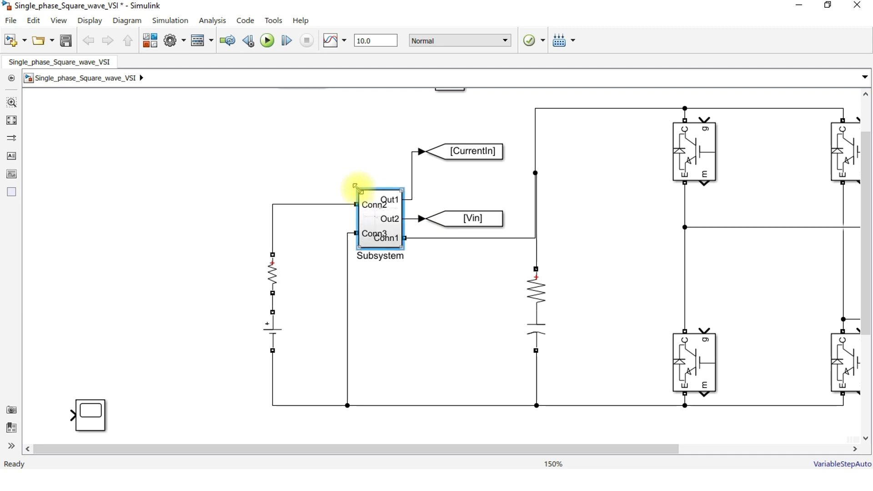
{"action": "left_click_drag", "start_coordinate": [402, 248], "coordinate": [415, 277]}
Shift the DC source branch, the subsystem block and the vertical Conn3 wire to the left to space out the circuit.
{"action": "left_click_drag", "start_coordinate": [290, 269], "coordinate": [250, 315]}
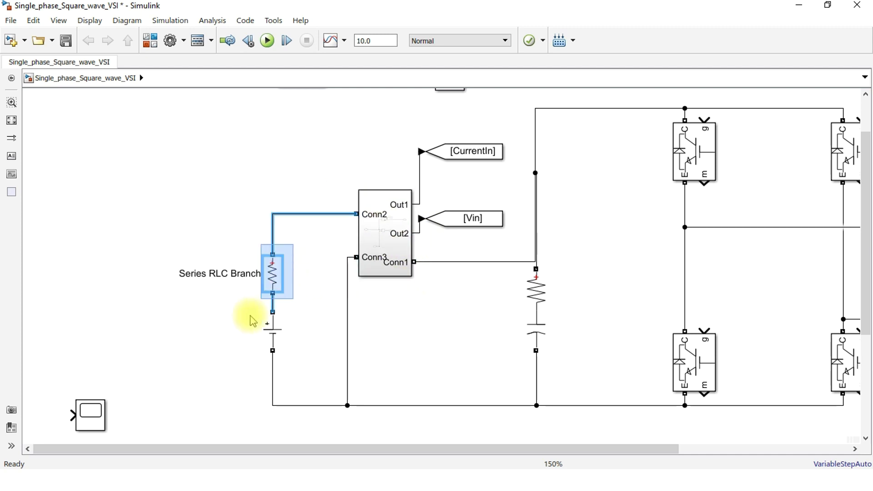
{"action": "left_click_drag", "start_coordinate": [263, 278], "coordinate": [225, 277]}
{"action": "left_click_drag", "start_coordinate": [366, 252], "coordinate": [349, 250]}
{"action": "left_click_drag", "start_coordinate": [347, 324], "coordinate": [320, 330]}
Inside the subsystem, move the current measurement down beside the voltage measurement and stack Out1, Conn1 and Out2 in one column.
{"action": "double_click", "coordinate": [351, 226]}
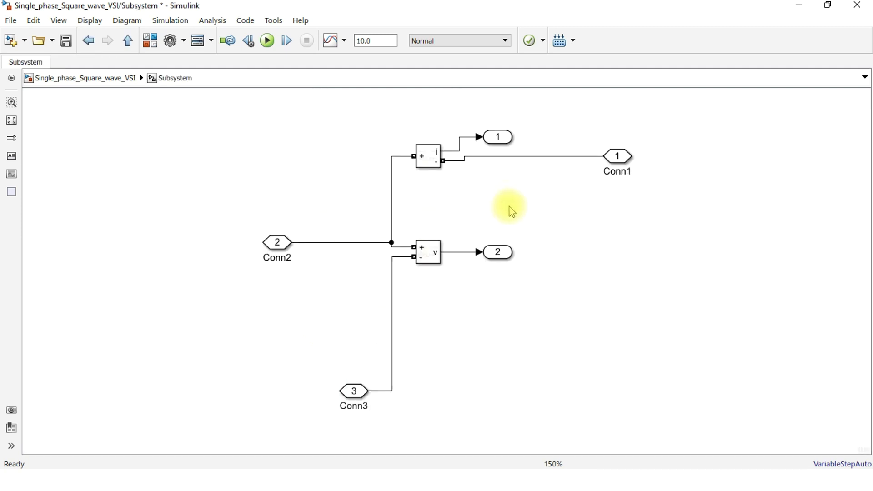
{"action": "left_click", "coordinate": [419, 156]}
{"action": "left_click_drag", "start_coordinate": [416, 168], "coordinate": [425, 206]}
{"action": "left_click_drag", "start_coordinate": [503, 248], "coordinate": [537, 311]}
{"action": "left_click_drag", "start_coordinate": [616, 157], "coordinate": [572, 220]}
{"action": "left_click_drag", "start_coordinate": [500, 139], "coordinate": [573, 171]}
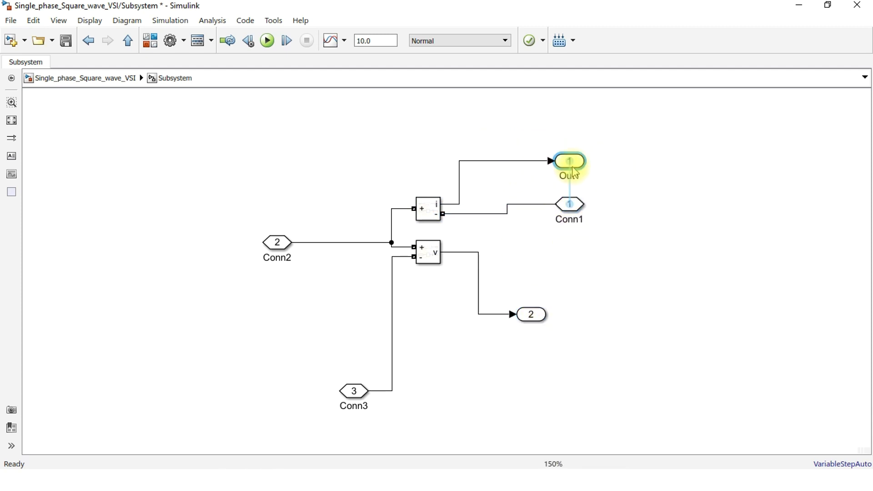
{"action": "left_click_drag", "start_coordinate": [538, 316], "coordinate": [583, 254]}
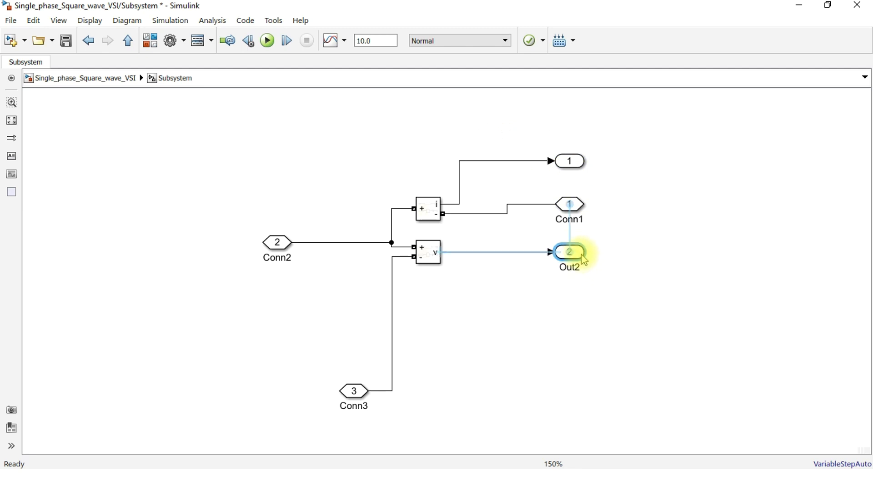
Rename the subsystem's output ports Out1 to V and Out2 to I, and the connection port Conn1 to Out.
{"action": "left_click", "coordinate": [569, 175]}
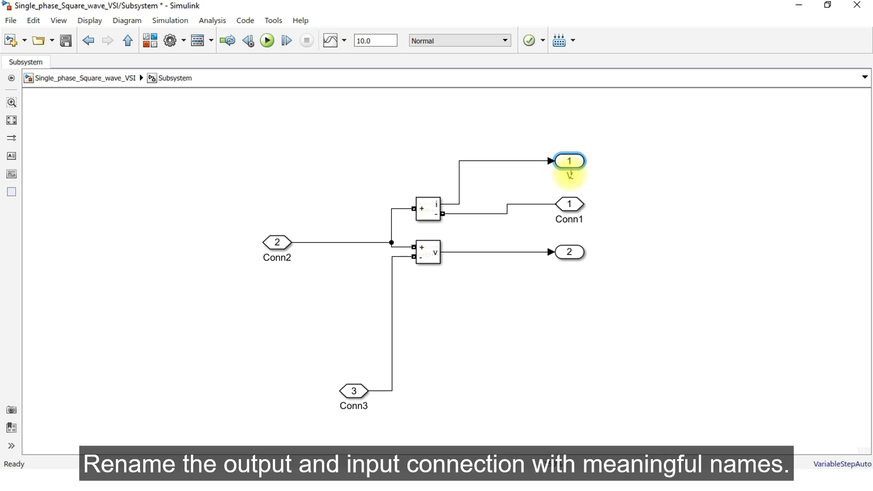
{"action": "type", "text": "V"}
{"action": "left_click", "coordinate": [569, 251]}
{"action": "left_click", "coordinate": [573, 269]}
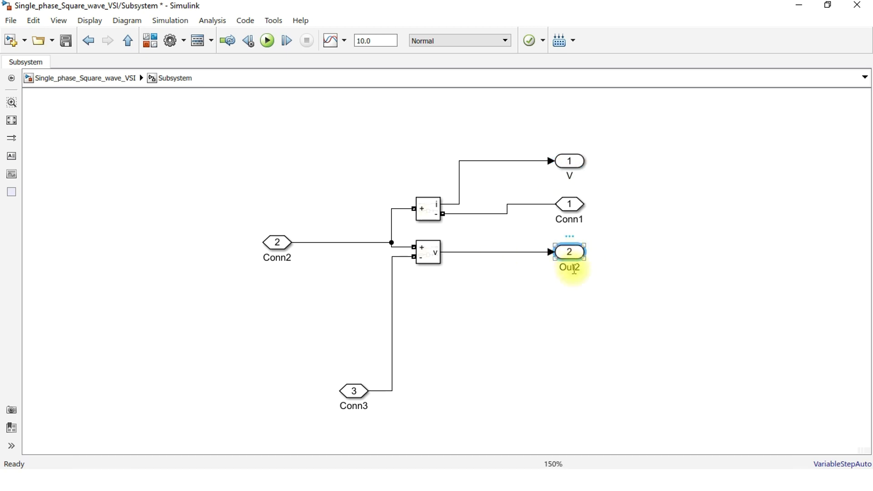
{"action": "type", "text": "I"}
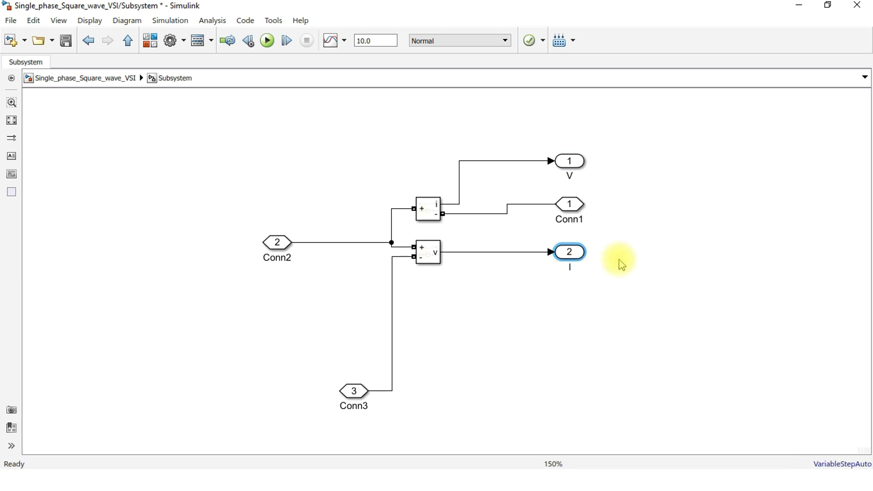
{"action": "double_click", "coordinate": [571, 218]}
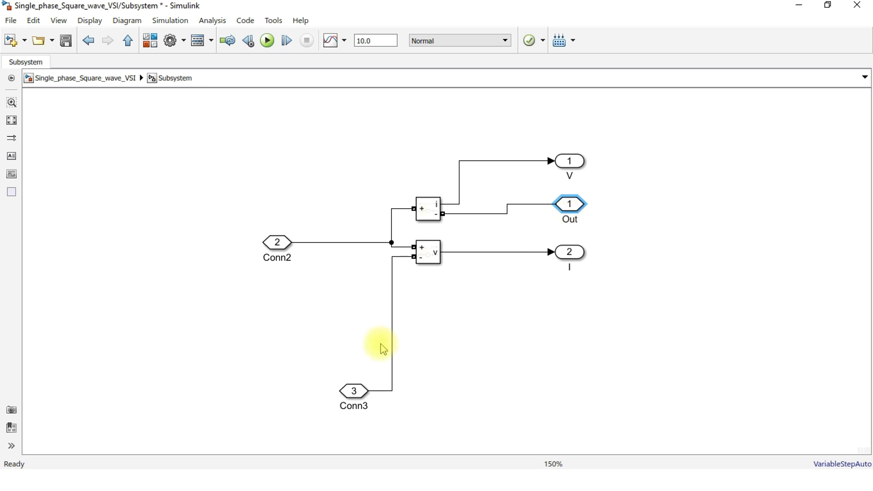
Place Conn3 directly below Conn2 and rename the two connection ports In1 (Conn2) and In2 (Conn3).
{"action": "left_click_drag", "start_coordinate": [353, 392], "coordinate": [277, 281]}
{"action": "left_click", "coordinate": [275, 254]}
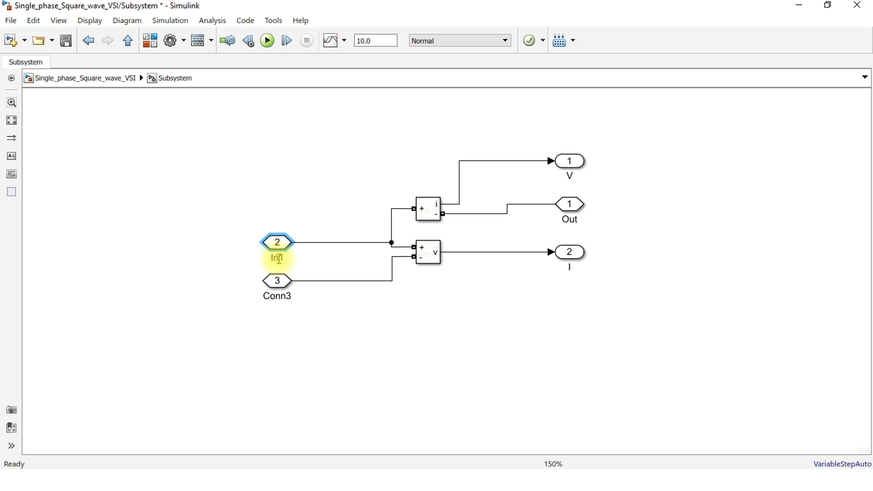
{"action": "left_click", "coordinate": [278, 294]}
{"action": "double_click", "coordinate": [279, 296]}
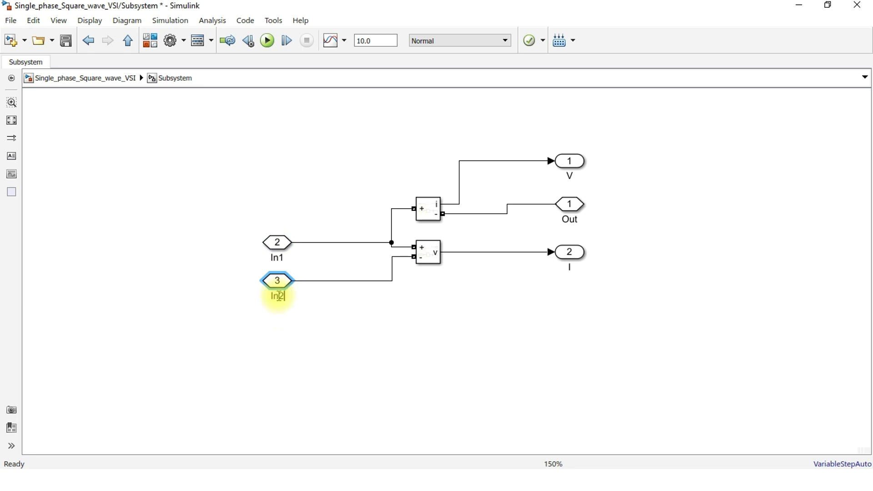
{"action": "left_click", "coordinate": [350, 369]}
Move the In1 and In2 ports together slightly up and left to tidy their wires to the measurement blocks.
{"action": "left_click_drag", "start_coordinate": [312, 192], "coordinate": [203, 344]}
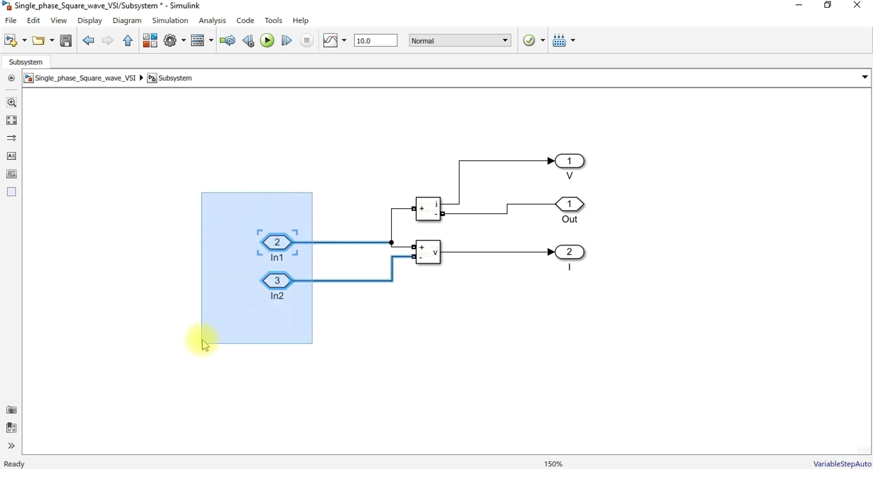
{"action": "left_click_drag", "start_coordinate": [273, 241], "coordinate": [267, 225]}
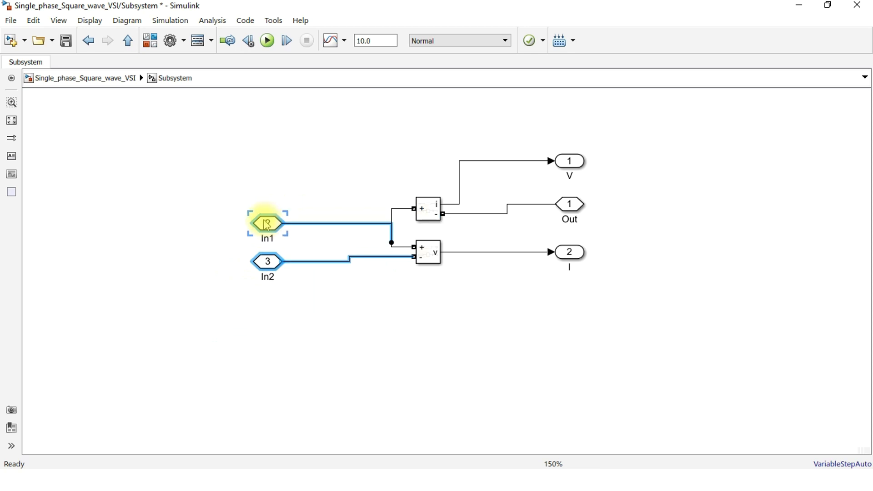
{"action": "left_click", "coordinate": [476, 326]}
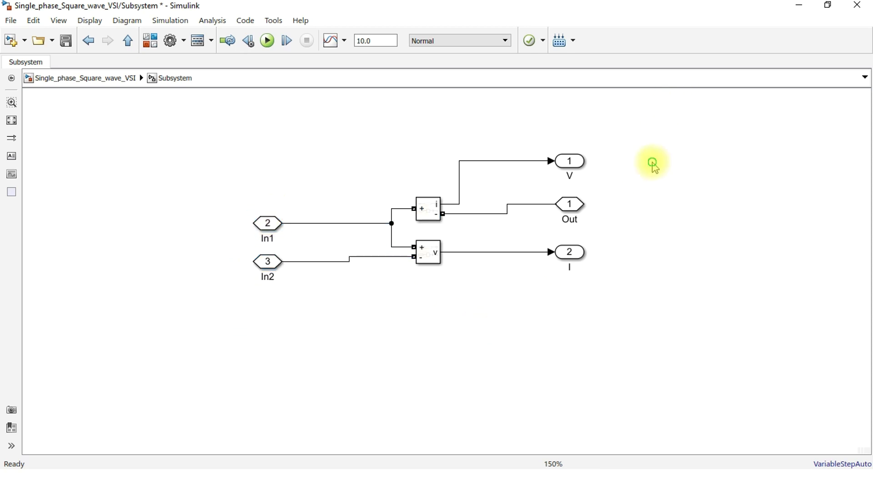
Open a new annotation in the empty area above the In1 port.
{"action": "scroll", "coordinate": [649, 240], "scroll_direction": "up", "scroll_amount": 1}
{"action": "left_click_drag", "start_coordinate": [639, 282], "coordinate": [657, 210]}
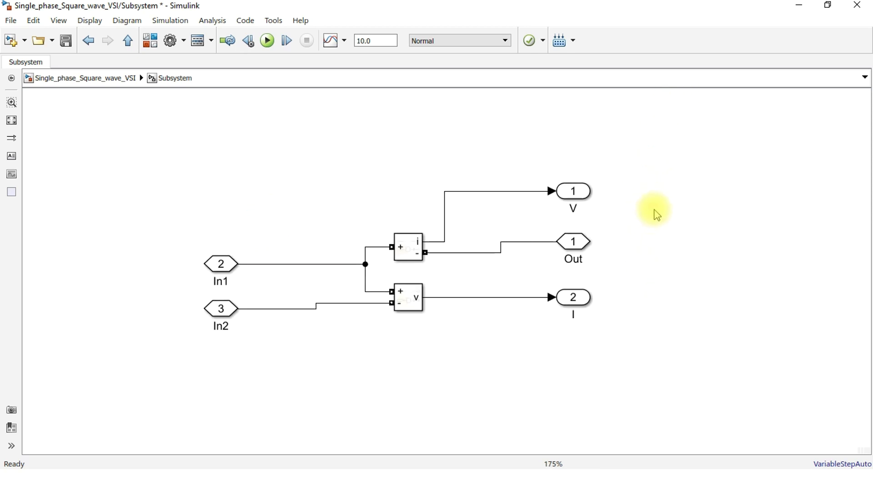
{"action": "double_click", "coordinate": [208, 162]}
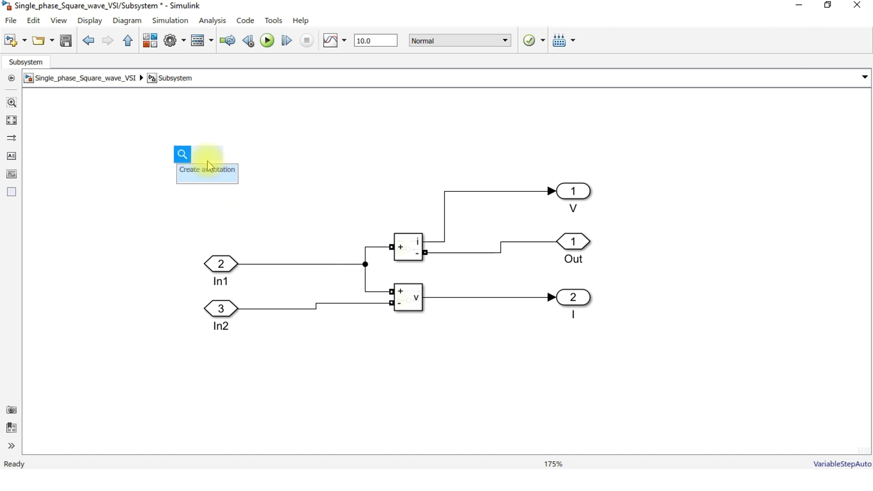
{"action": "type", "text": "This a sub"}
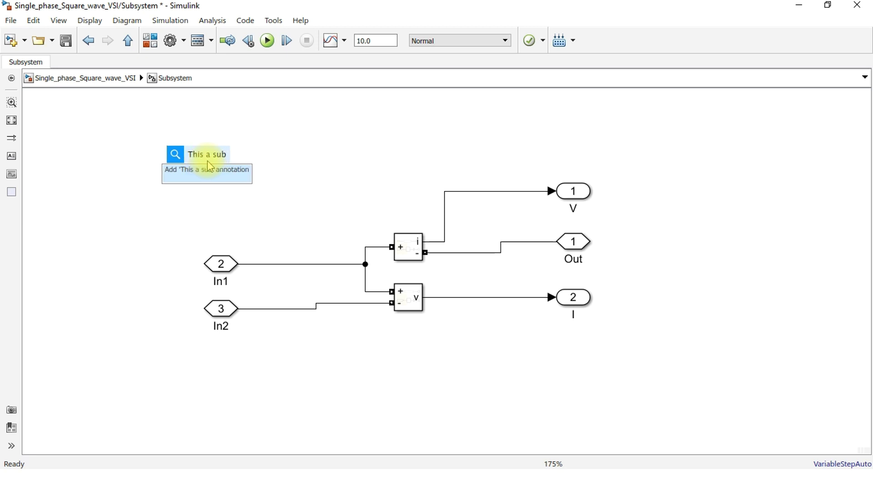
{"action": "key", "text": "BackSpace"}
{"action": "key", "text": "BackSpace"}
{"action": "key", "text": "BackSpace"}
{"action": "key", "text": "BackSpace"}
{"action": "key", "text": "BackSpace"}
{"action": "key", "text": "BackSpace"}
{"action": "key", "text": "BackSpace"}
{"action": "key", "text": "BackSpace"}
{"action": "key", "text": "BackSpace"}
{"action": "key", "text": "BackSpace"}
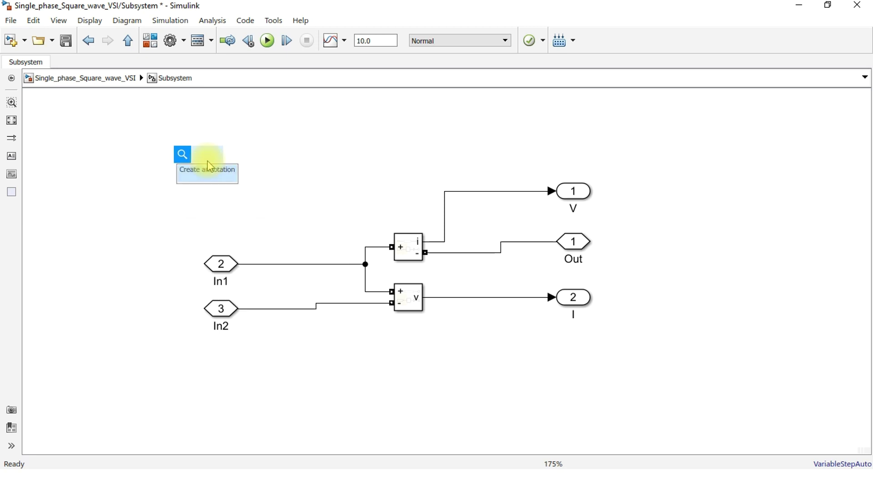
Enter the annotation text "We created a subsytem for voltage and current measurement" above the In1 port.
{"action": "type", "text": "We cre"}
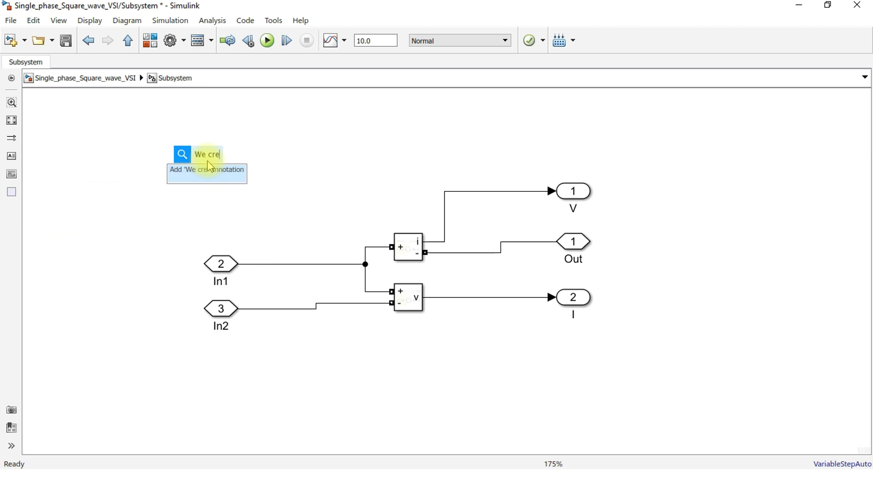
{"action": "type", "text": "ated a "}
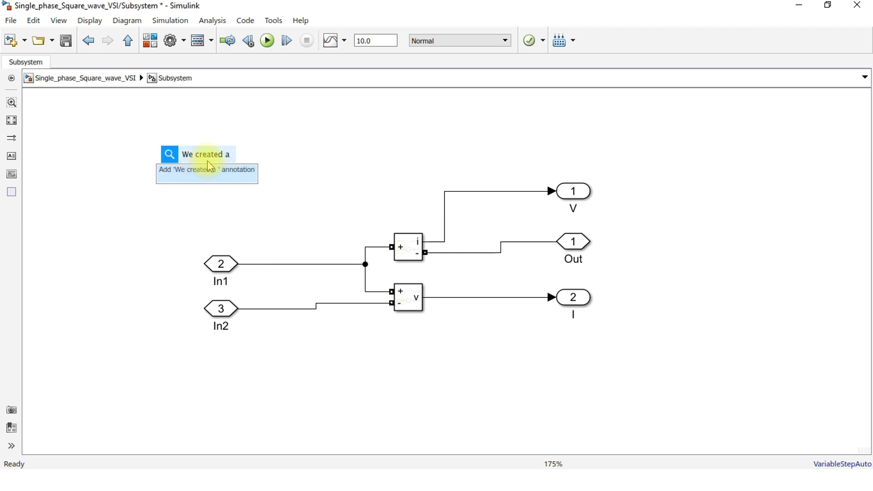
{"action": "type", "text": "subsyr"}
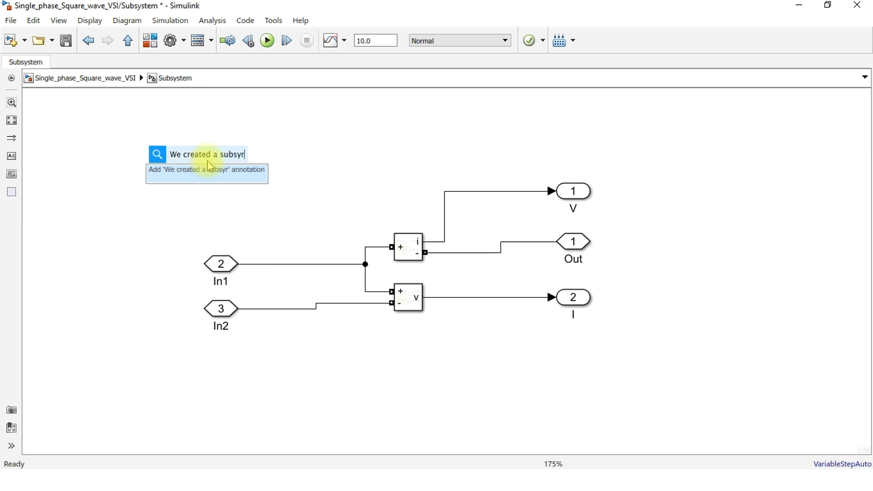
{"action": "key", "text": "BackSpace"}
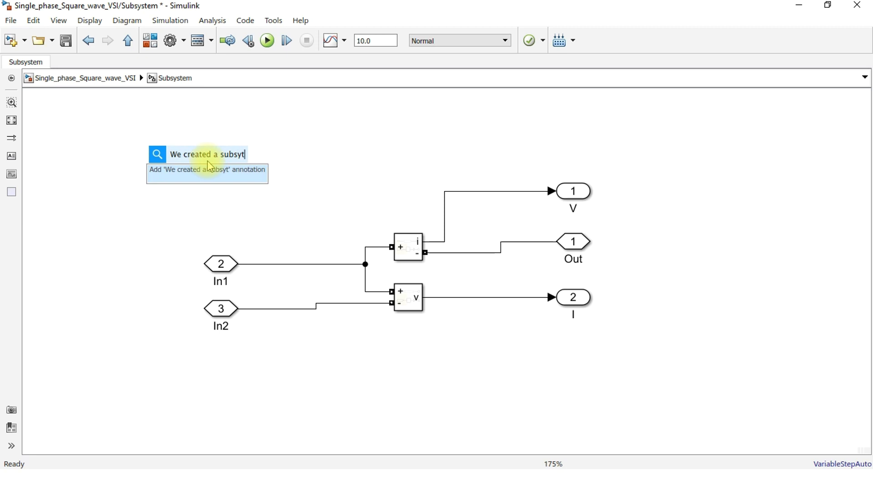
{"action": "type", "text": "tem for "}
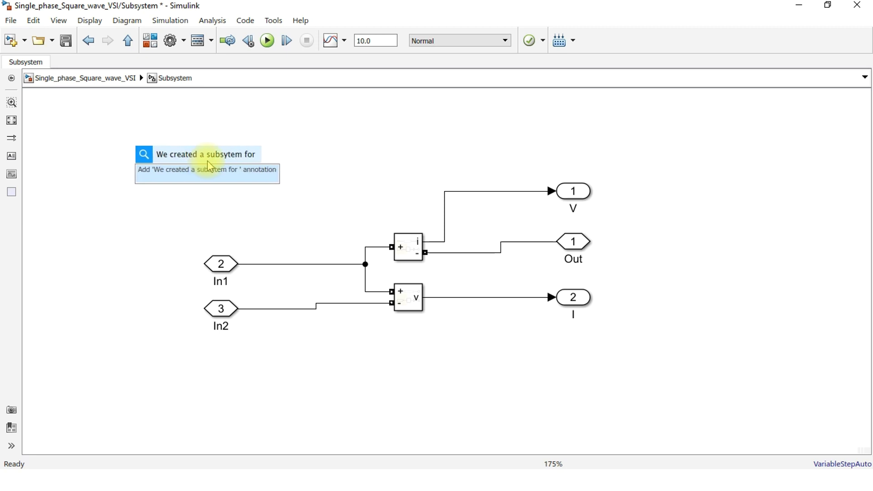
{"action": "type", "text": "voltage a"}
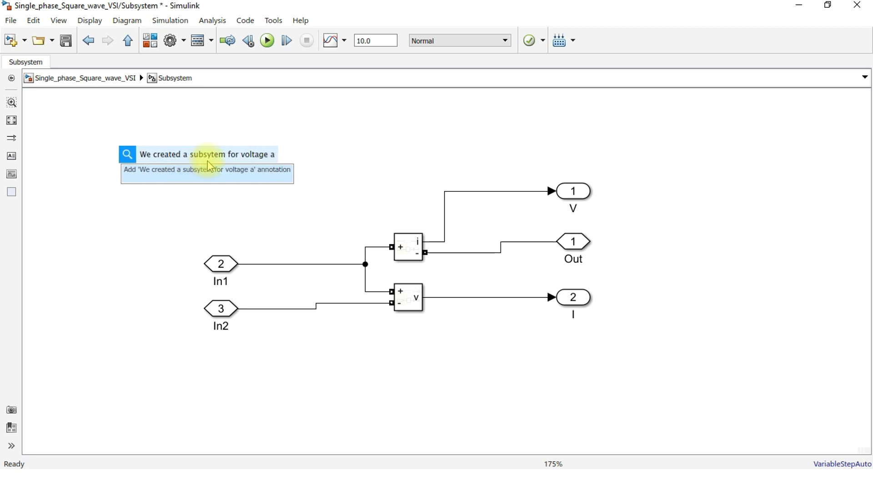
{"action": "type", "text": "nd curr"}
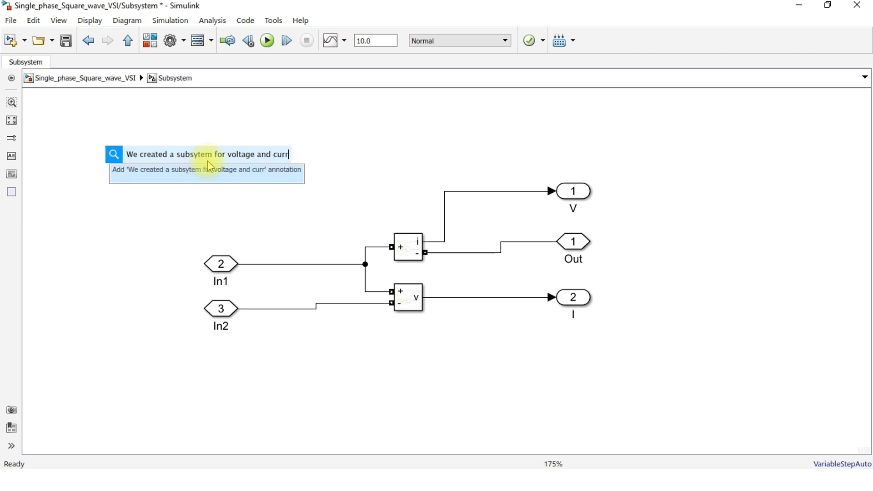
{"action": "type", "text": "ent me"}
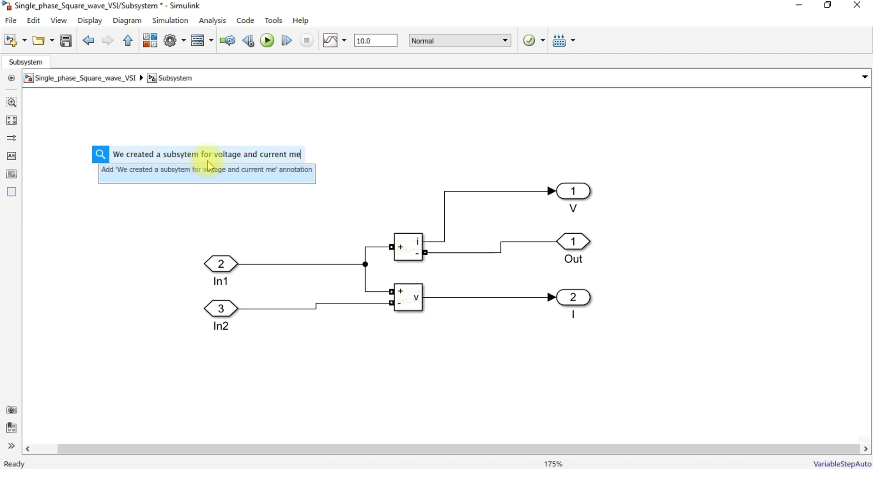
{"action": "type", "text": "asurement"}
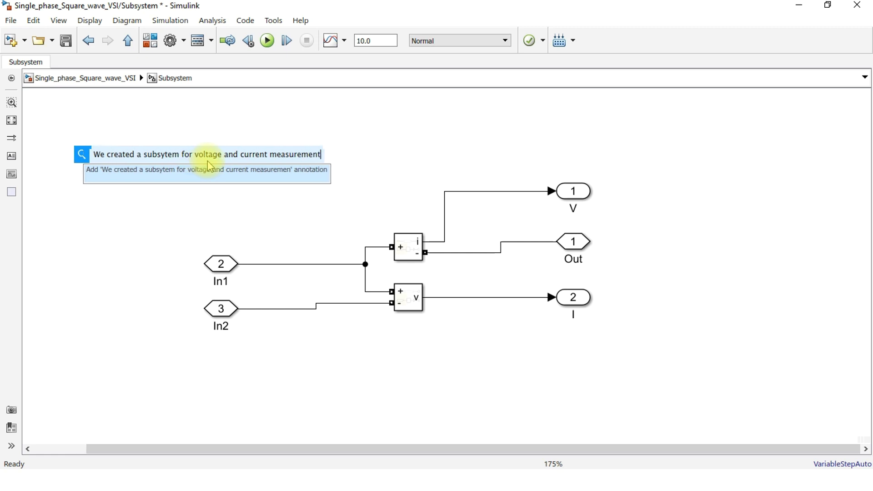
{"action": "left_click", "coordinate": [459, 132]}
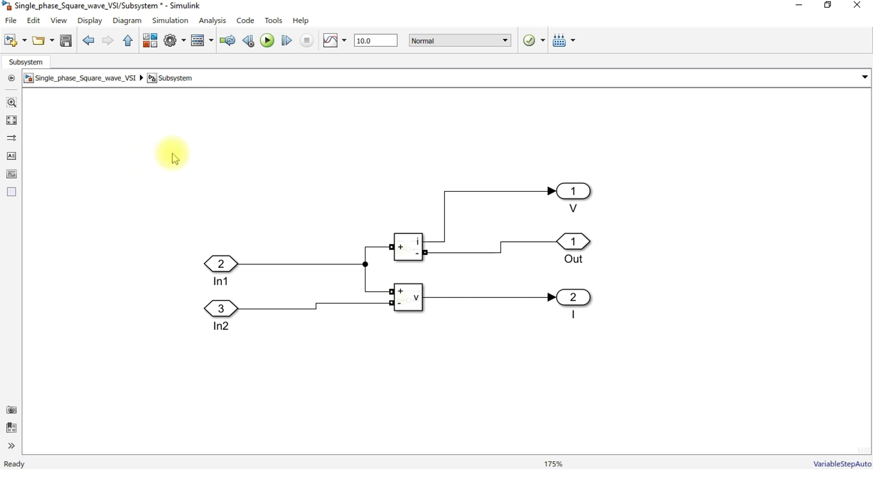
Return from the subsystem to the top-level Single_phase_Square_wave_VSI model and clear the selection.
{"action": "left_click", "coordinate": [104, 84]}
{"action": "scroll", "coordinate": [520, 247], "scroll_direction": "down", "scroll_amount": 2}
{"action": "left_click_drag", "start_coordinate": [565, 259], "coordinate": [618, 254]}
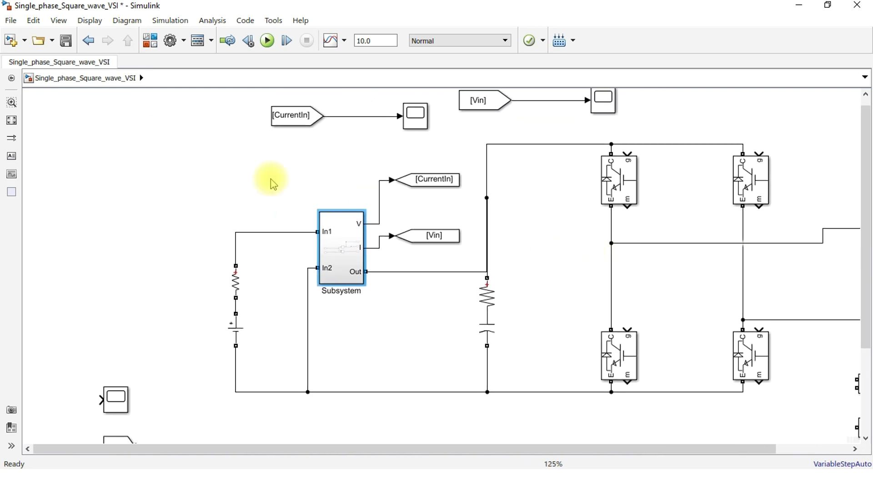
{"action": "left_click", "coordinate": [205, 162]}
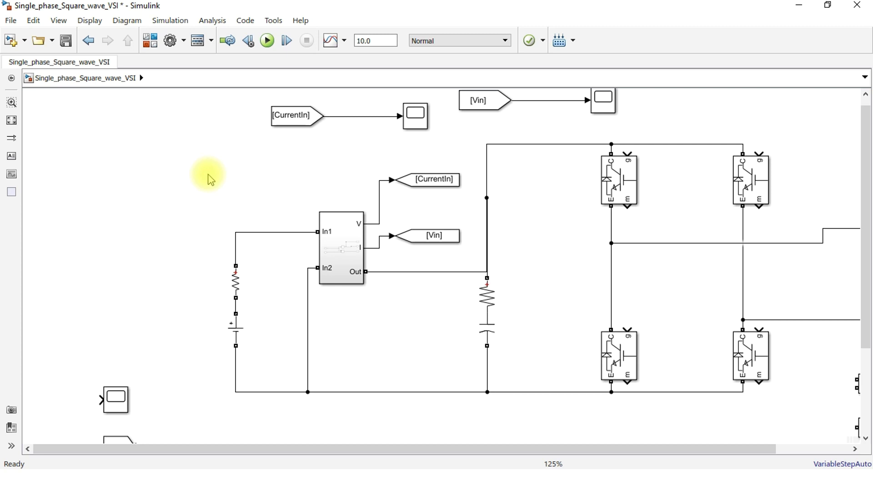
Move the Vin and CurrentIn From blocks with their scopes above the H-bridge, stacking the Vin pair over the CurrentIn pair.
{"action": "left_click", "coordinate": [352, 256]}
{"action": "left_click", "coordinate": [378, 302]}
{"action": "left_click_drag", "start_coordinate": [457, 158], "coordinate": [428, 236]}
{"action": "left_click_drag", "start_coordinate": [608, 167], "coordinate": [414, 222]}
{"action": "left_click_drag", "start_coordinate": [580, 178], "coordinate": [388, 166]}
{"action": "left_click", "coordinate": [473, 168]}
{"action": "left_click_drag", "start_coordinate": [417, 129], "coordinate": [337, 218]}
{"action": "left_click_drag", "start_coordinate": [373, 128], "coordinate": [207, 238]}
{"action": "left_click_drag", "start_coordinate": [342, 173], "coordinate": [692, 126]}
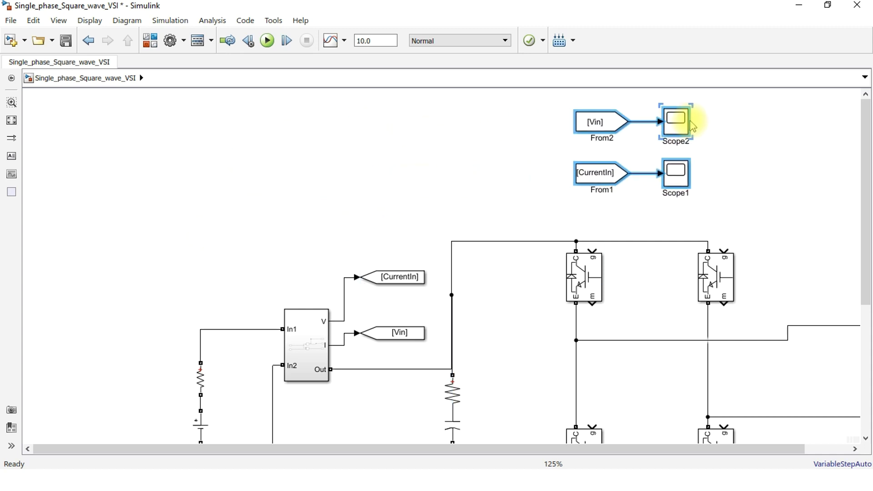
Remove the unused Voltage Measurement1 and Current Measurement1 blocks below the RL load.
{"action": "scroll", "coordinate": [749, 171], "scroll_direction": "down", "scroll_amount": 3}
{"action": "left_click", "coordinate": [730, 317]}
{"action": "left_click_drag", "start_coordinate": [730, 317], "coordinate": [702, 408]}
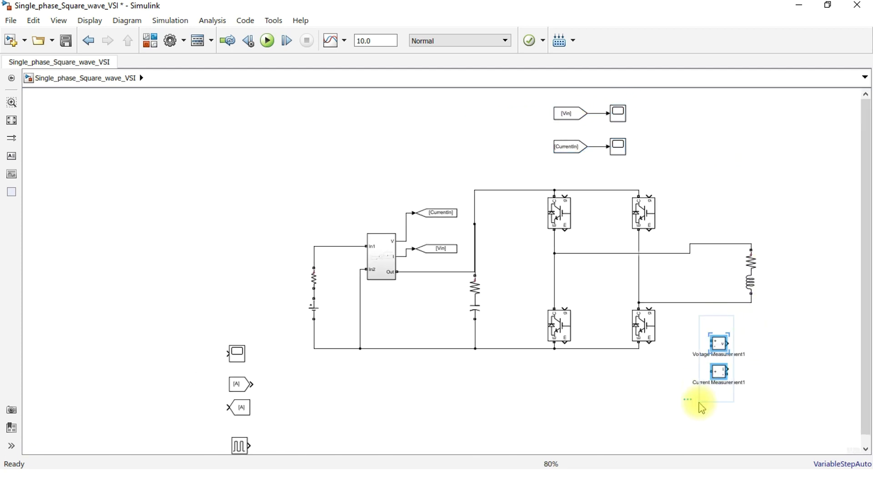
{"action": "key", "text": "ctrl+x"}
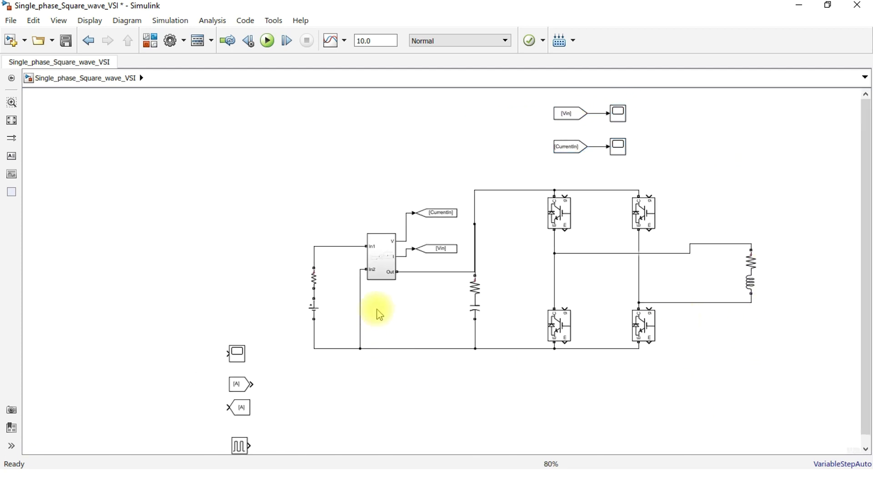
Rename the measurement subsystem to V & I Measurement.
{"action": "left_click", "coordinate": [372, 264]}
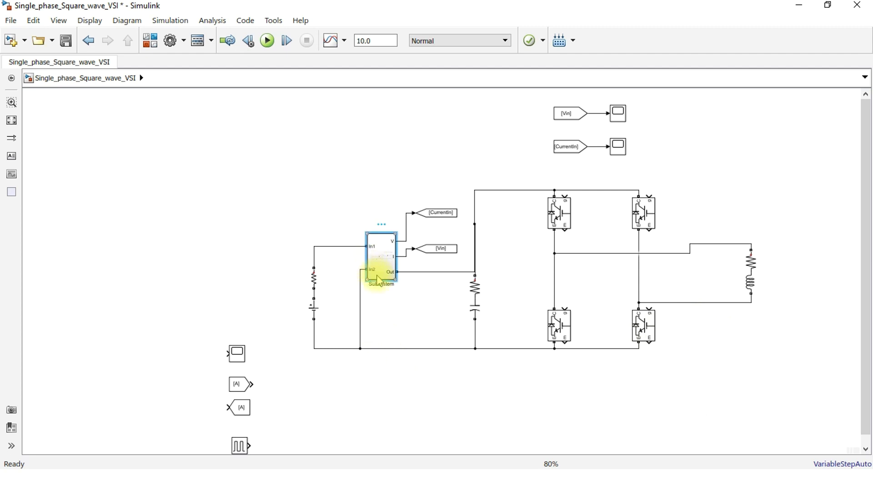
{"action": "scroll", "coordinate": [380, 273], "scroll_direction": "up", "scroll_amount": 4}
{"action": "double_click", "coordinate": [396, 294]}
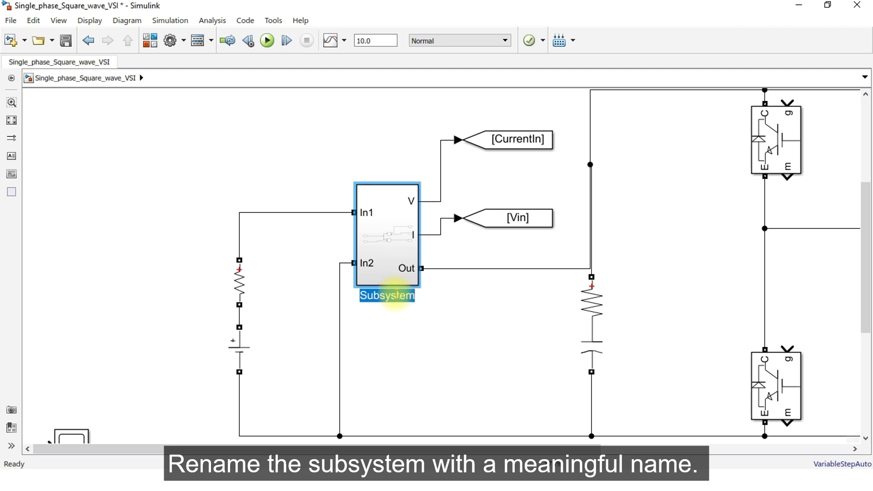
{"action": "type", "text": "V & I Measurement"}
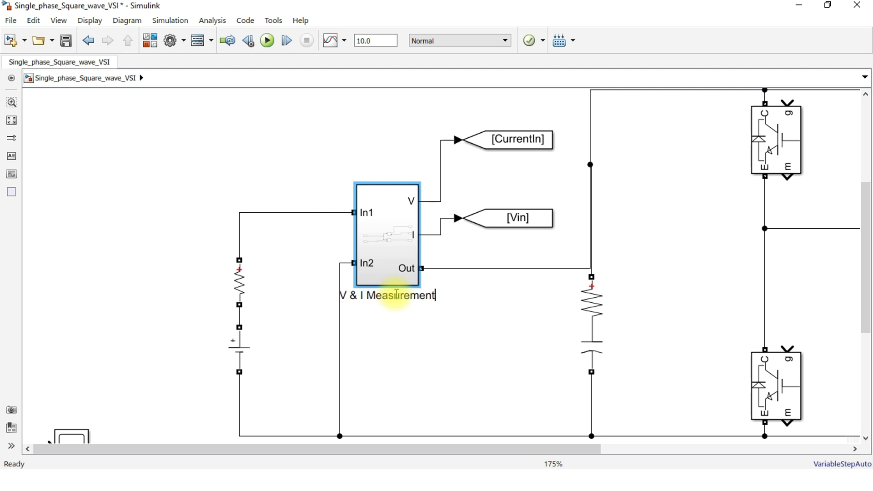
{"action": "left_click", "coordinate": [419, 338]}
Duplicate the V & I Measurement subsystem and place the copy above the RL load.
{"action": "left_click", "coordinate": [401, 279]}
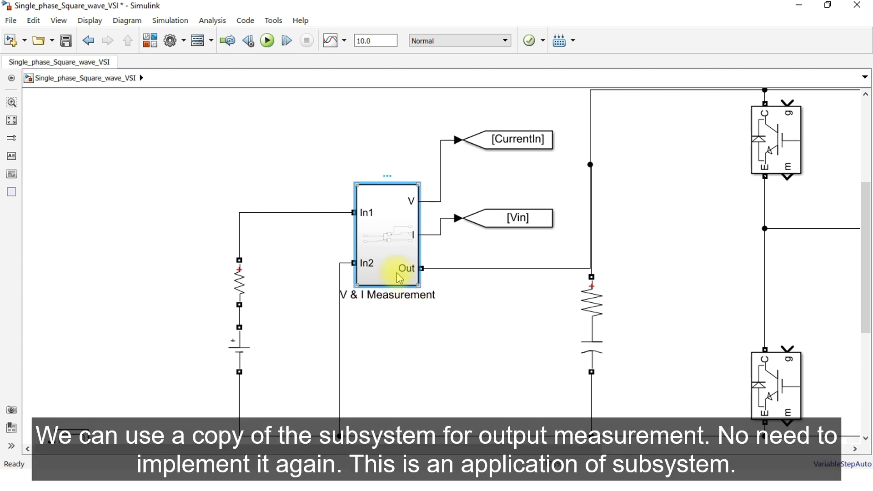
{"action": "key", "text": "ctrl+c"}
{"action": "key", "text": "ctrl+v"}
{"action": "left_click_drag", "start_coordinate": [402, 279], "coordinate": [497, 341]}
{"action": "scroll", "coordinate": [498, 343], "scroll_direction": "down", "scroll_amount": 2}
{"action": "left_click_drag", "start_coordinate": [593, 348], "coordinate": [220, 316]}
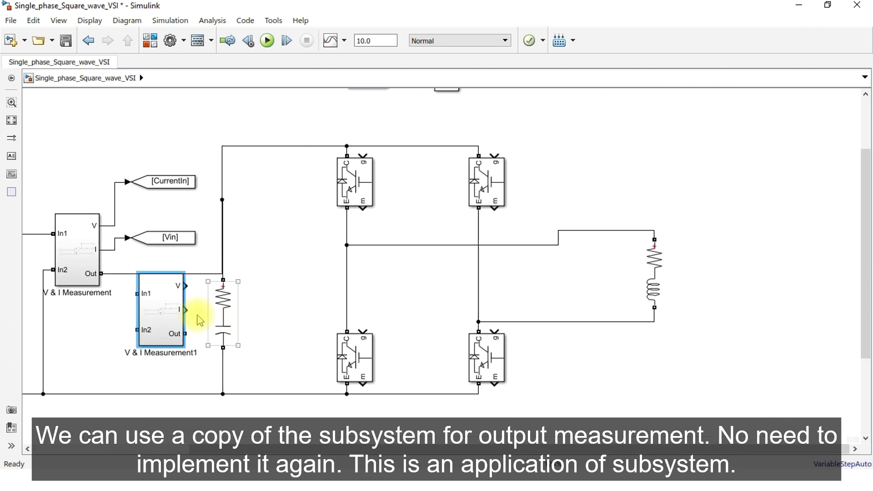
{"action": "left_click_drag", "start_coordinate": [164, 306], "coordinate": [637, 166]}
{"action": "left_click", "coordinate": [693, 223]}
{"action": "scroll", "coordinate": [687, 279], "scroll_direction": "up", "scroll_amount": 2}
{"action": "left_click_drag", "start_coordinate": [675, 229], "coordinate": [612, 207]}
Remove the wire from the bridge's first leg to the RL load, reposition the copied subsystem, and connect its Out port to the load.
{"action": "left_click", "coordinate": [421, 260]}
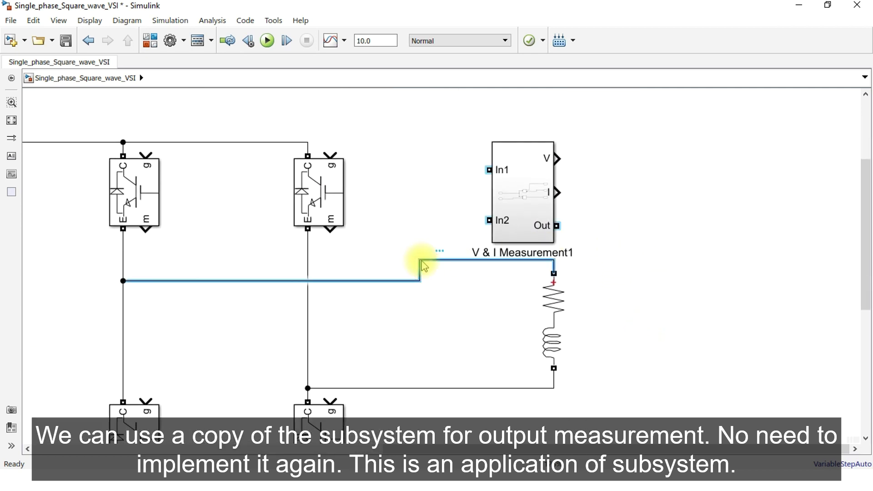
{"action": "key", "text": "Delete"}
{"action": "left_click_drag", "start_coordinate": [514, 204], "coordinate": [440, 254]}
{"action": "left_click_drag", "start_coordinate": [491, 276], "coordinate": [542, 273]}
{"action": "left_click", "coordinate": [548, 309]}
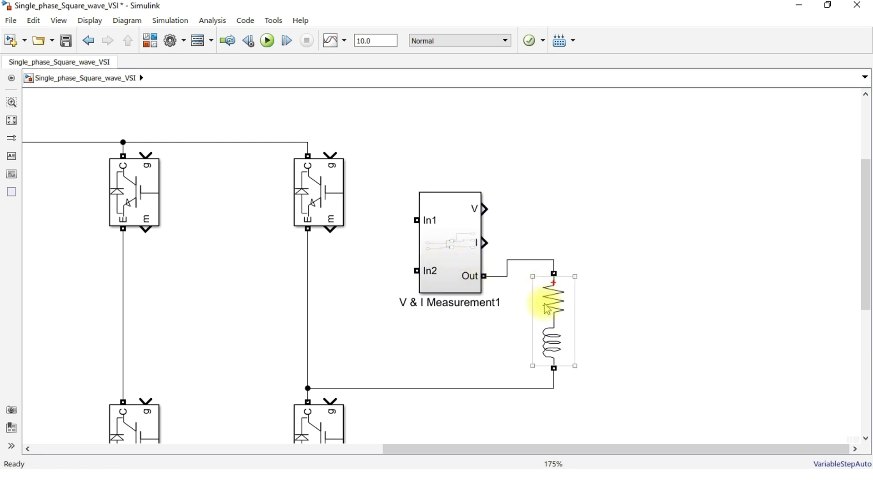
Connect the copied subsystem's In2 to the load's return wire and In1 to the midpoint of the first bridge leg.
{"action": "left_click", "coordinate": [427, 273]}
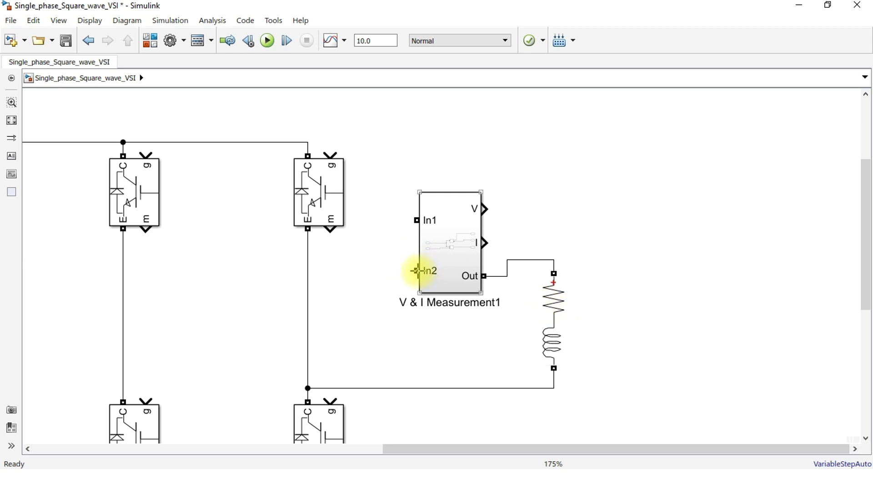
{"action": "left_click_drag", "start_coordinate": [417, 271], "coordinate": [407, 388]}
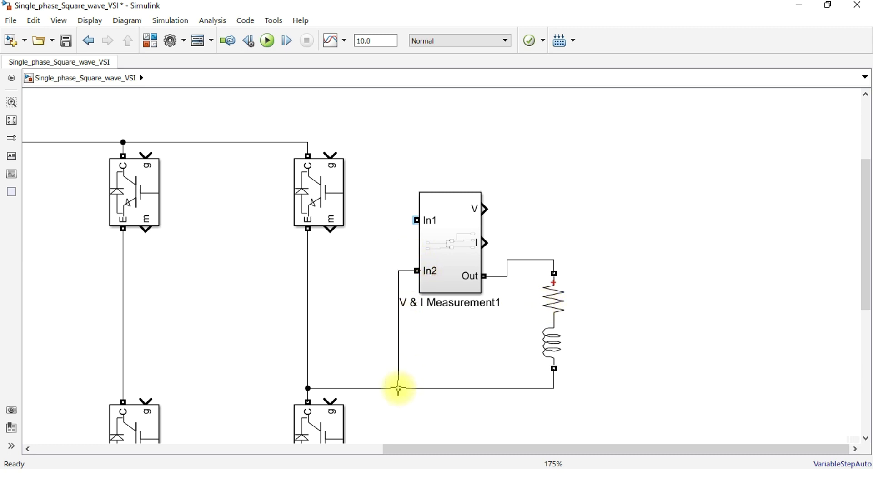
{"action": "left_click_drag", "start_coordinate": [416, 220], "coordinate": [124, 264]}
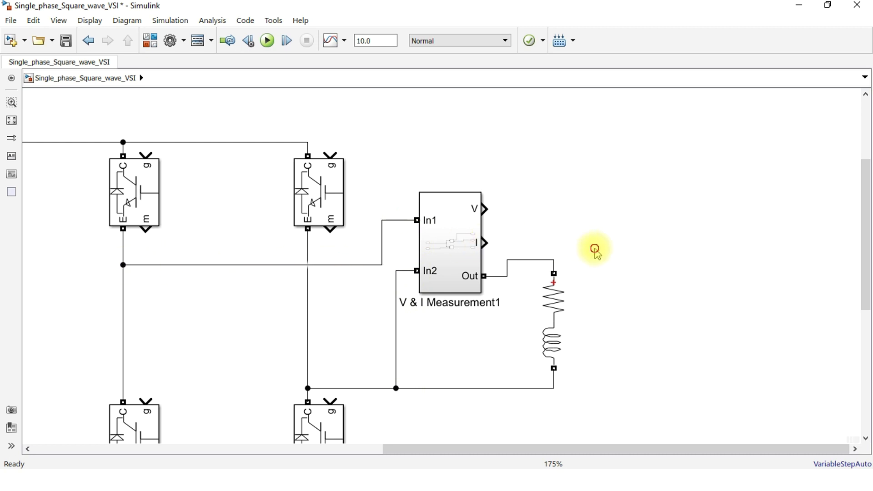
Move the RL load and the V & I Measurement1 subsystem farther from the bridge, straightening the wire into In1.
{"action": "scroll", "coordinate": [630, 279], "scroll_direction": "down", "scroll_amount": 1}
{"action": "scroll", "coordinate": [630, 279], "scroll_direction": "down", "scroll_amount": 3}
{"action": "left_click", "coordinate": [675, 163]}
{"action": "left_click_drag", "start_coordinate": [638, 217], "coordinate": [775, 212]}
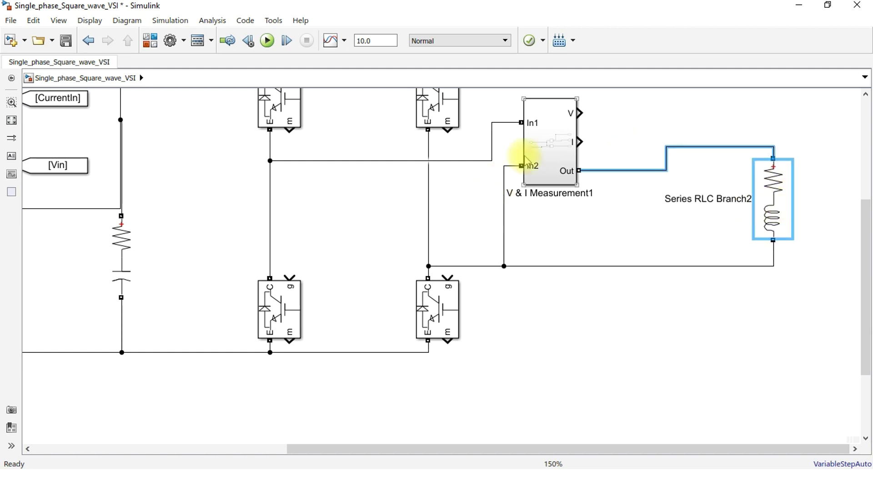
{"action": "left_click_drag", "start_coordinate": [529, 164], "coordinate": [665, 208]}
{"action": "left_click_drag", "start_coordinate": [764, 195], "coordinate": [790, 220]}
{"action": "left_click", "coordinate": [664, 325]}
{"action": "scroll", "coordinate": [653, 359], "scroll_direction": "up", "scroll_amount": 3}
{"action": "scroll", "coordinate": [690, 321], "scroll_direction": "down", "scroll_amount": 1}
{"action": "left_click_drag", "start_coordinate": [671, 255], "coordinate": [535, 245]}
{"action": "left_click", "coordinate": [540, 312]}
{"action": "scroll", "coordinate": [540, 312], "scroll_direction": "down", "scroll_amount": 1}
Copy the CurrentIn and Vin Goto blocks beside V & I Measurement1 and connect them to its V and I outputs respectively.
{"action": "left_click_drag", "start_coordinate": [432, 308], "coordinate": [746, 325]}
{"action": "left_click_drag", "start_coordinate": [371, 152], "coordinate": [298, 286]}
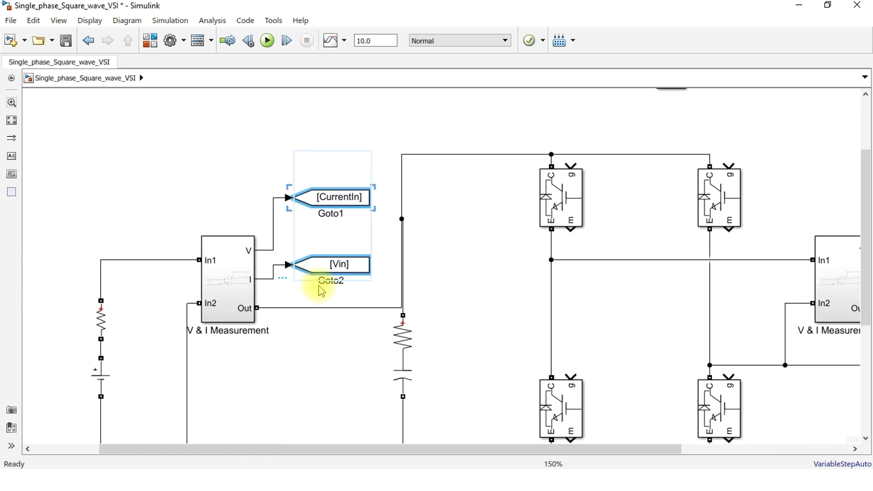
{"action": "left_click_drag", "start_coordinate": [601, 308], "coordinate": [542, 314]}
{"action": "mouse_move", "coordinate": [484, 334]}
{"action": "left_mouse_down"}
{"action": "mouse_move", "coordinate": [329, 328]}
{"action": "mouse_move", "coordinate": [306, 315]}
{"action": "left_mouse_up"}
{"action": "left_click_drag", "start_coordinate": [506, 312], "coordinate": [376, 338]}
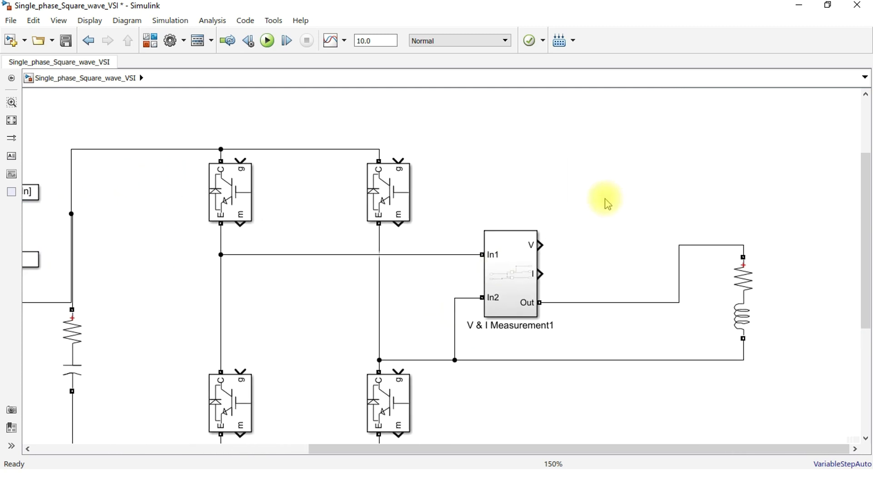
{"action": "key", "text": "ctrl+v"}
{"action": "left_click_drag", "start_coordinate": [649, 205], "coordinate": [625, 203]}
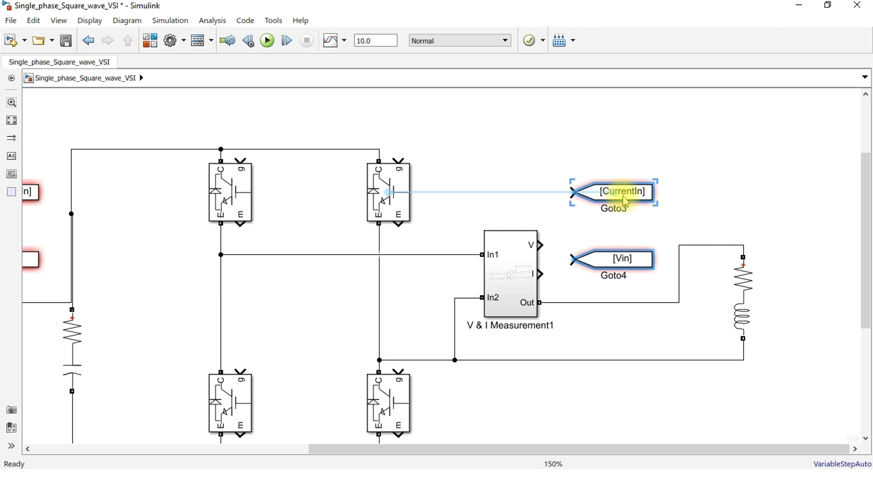
{"action": "left_click_drag", "start_coordinate": [539, 245], "coordinate": [569, 193]}
{"action": "left_click_drag", "start_coordinate": [540, 273], "coordinate": [570, 259]}
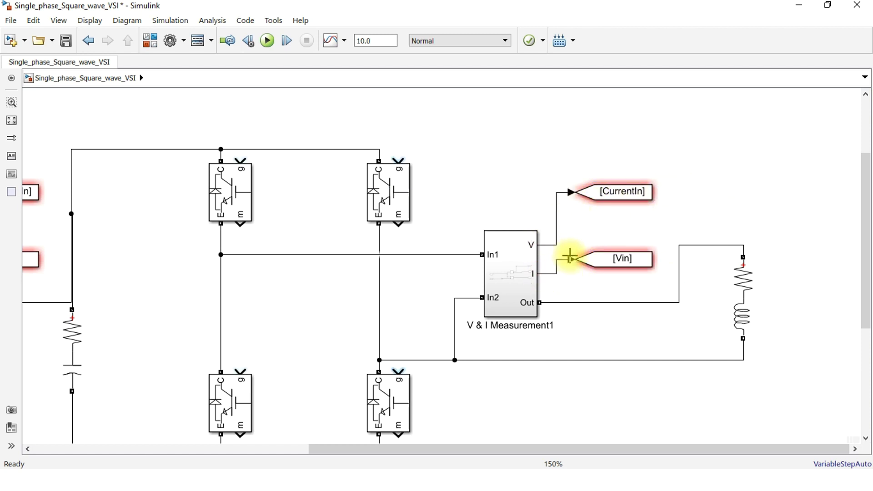
Set the tag of the Goto block on V & I Measurement1's V output to Iout.
{"action": "left_click", "coordinate": [624, 196]}
{"action": "double_click", "coordinate": [625, 196]}
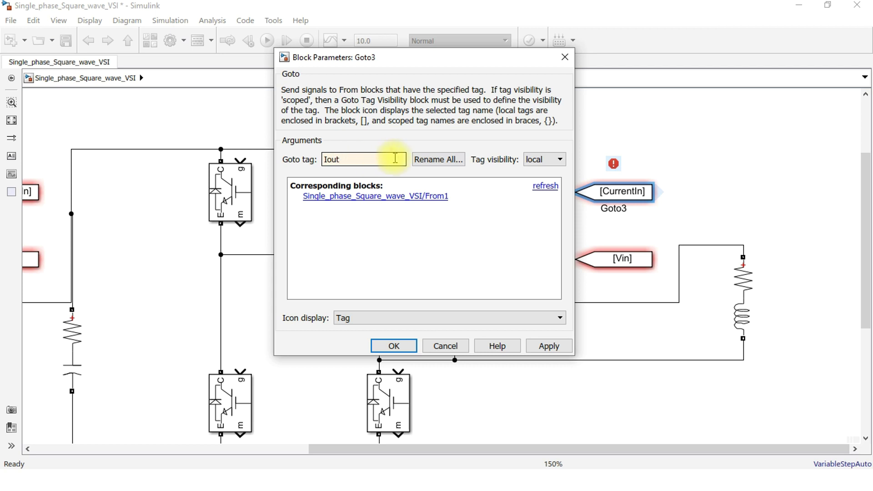
{"action": "left_click", "coordinate": [545, 346]}
{"action": "left_click", "coordinate": [402, 350]}
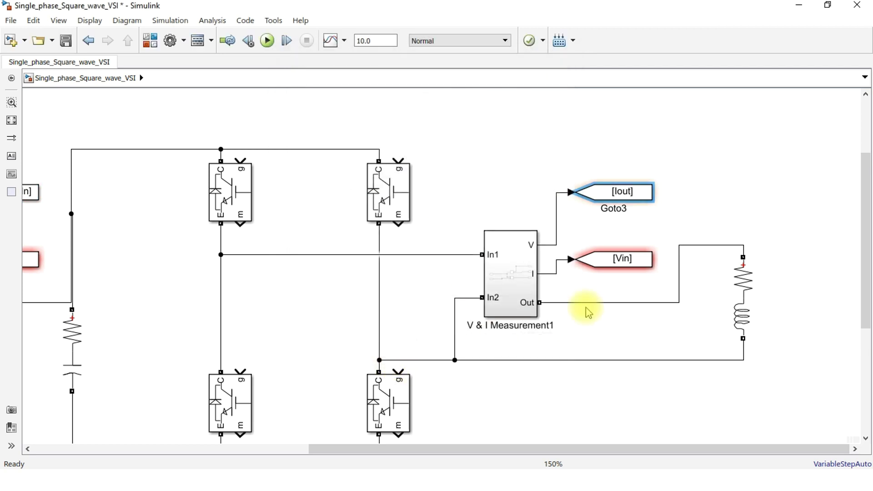
Change the tag of the Goto block on V & I Measurement1's V output to Vout.
{"action": "left_click", "coordinate": [621, 200]}
{"action": "double_click", "coordinate": [622, 200]}
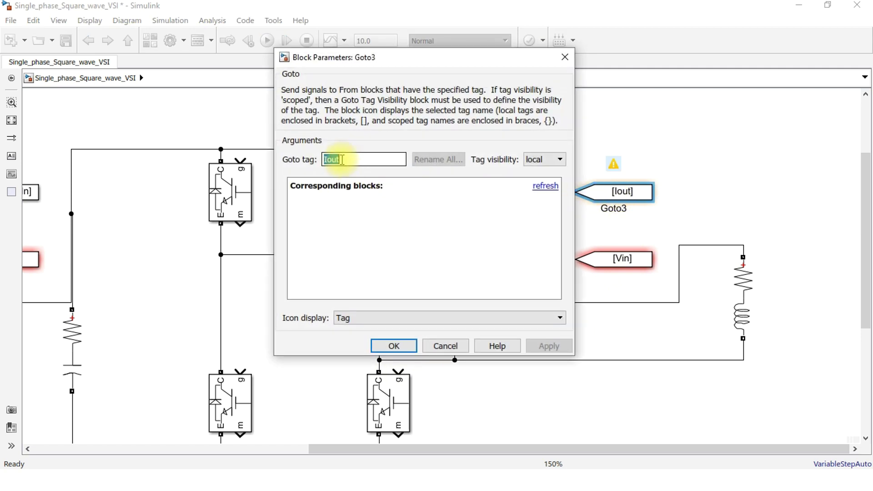
{"action": "type", "text": "Vo"}
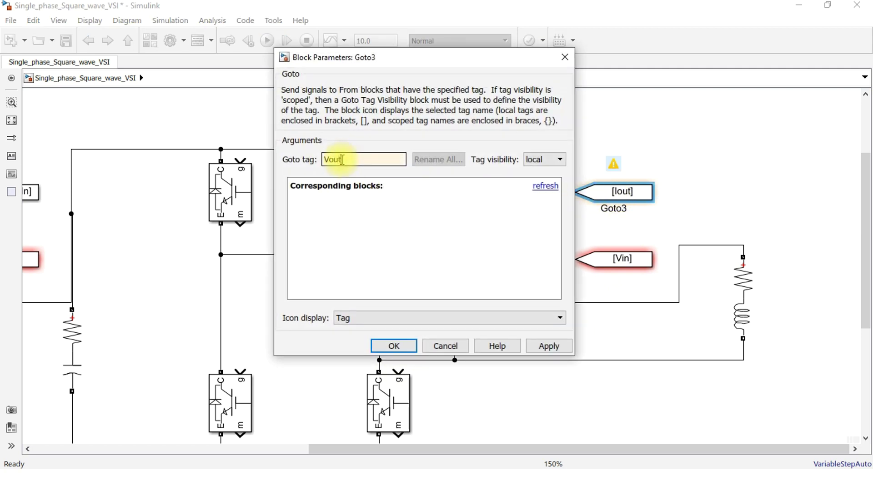
{"action": "left_click", "coordinate": [542, 346]}
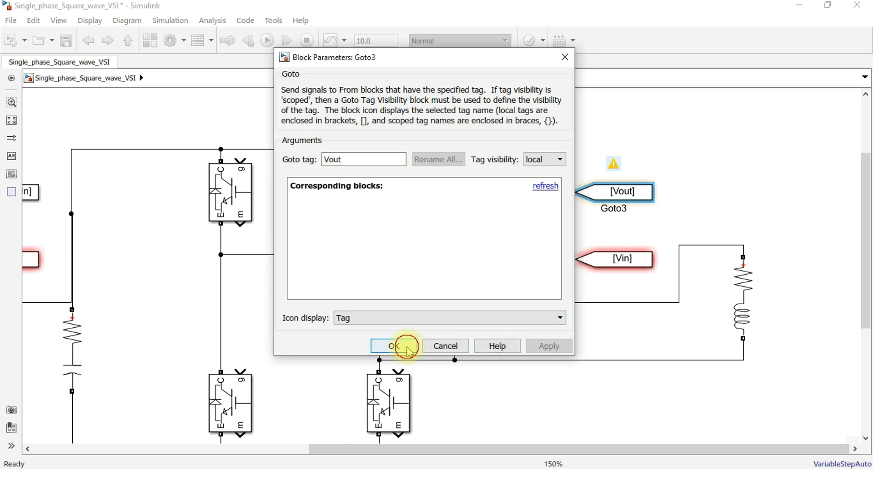
Accept the Vout tag for the Goto block on V & I Measurement1's upper signal output.
{"action": "left_click", "coordinate": [401, 347]}
{"action": "left_click_drag", "start_coordinate": [444, 209], "coordinate": [583, 194]}
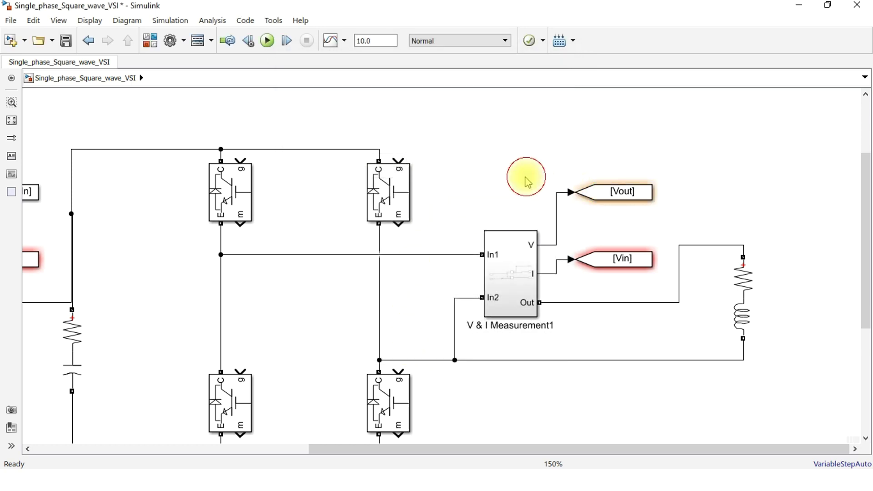
{"action": "left_click_drag", "start_coordinate": [476, 186], "coordinate": [720, 164]}
{"action": "left_click", "coordinate": [527, 182]}
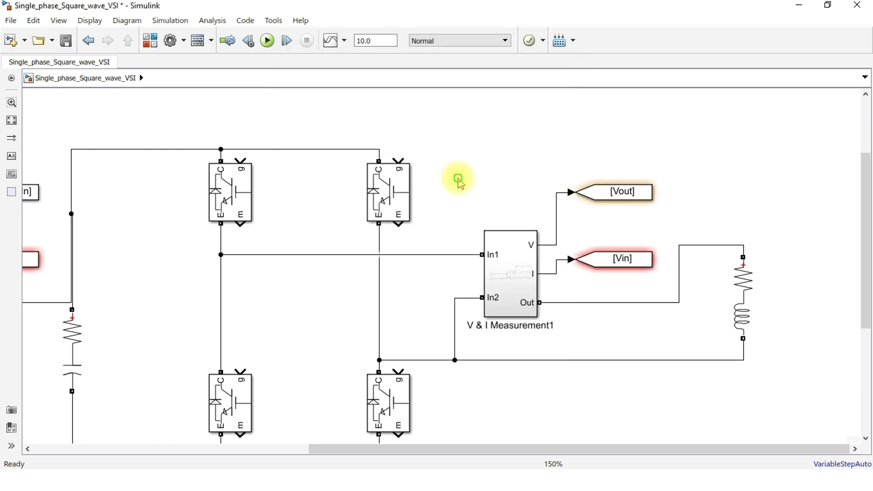
Inside V & I Measurement, swap the outport names so the current signal is I and the voltage signal is V, using i as temporary name.
{"action": "scroll", "coordinate": [737, 173], "scroll_direction": "left", "scroll_amount": 6}
{"action": "left_click", "coordinate": [157, 261]}
{"action": "double_click", "coordinate": [157, 263]}
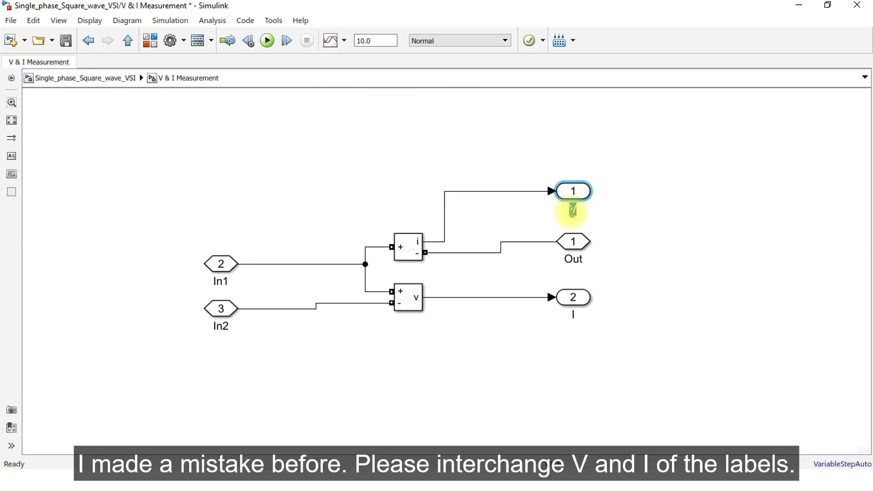
{"action": "left_click", "coordinate": [574, 316]}
{"action": "key", "text": "Return"}
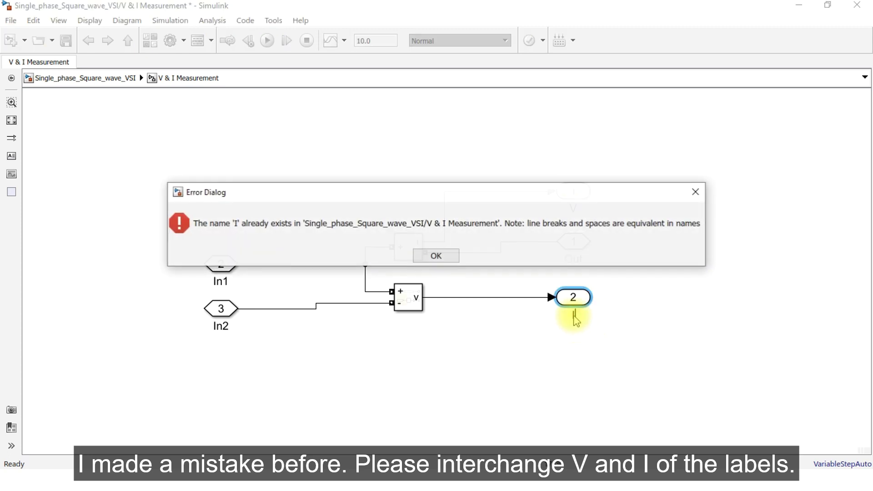
{"action": "left_click", "coordinate": [698, 191]}
{"action": "left_click", "coordinate": [570, 309]}
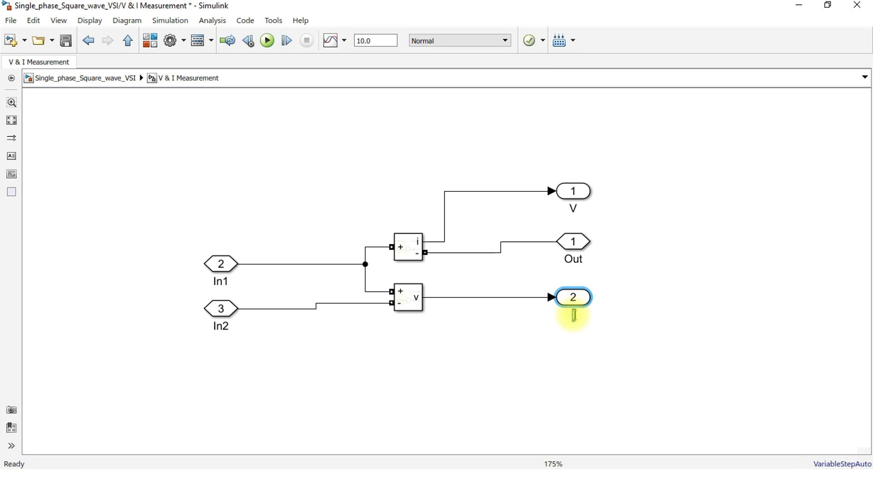
{"action": "type", "text": "i"}
{"action": "left_click", "coordinate": [570, 210]}
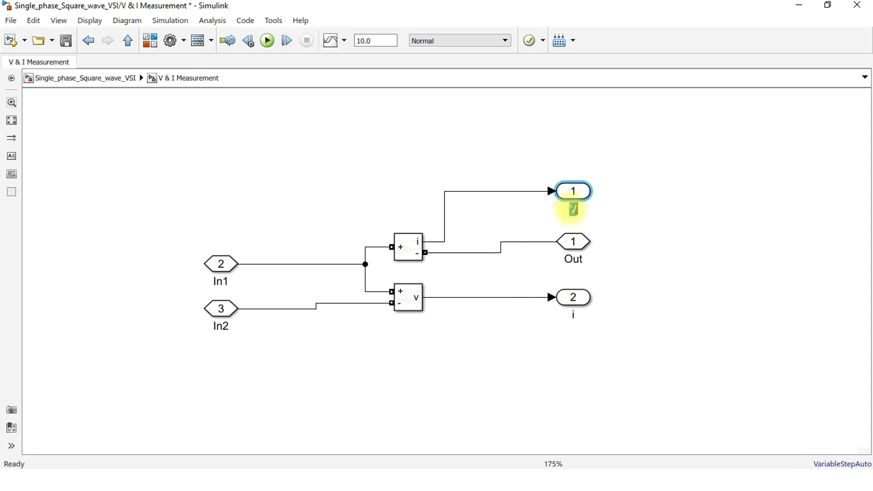
{"action": "type", "text": "I"}
{"action": "left_click", "coordinate": [575, 315]}
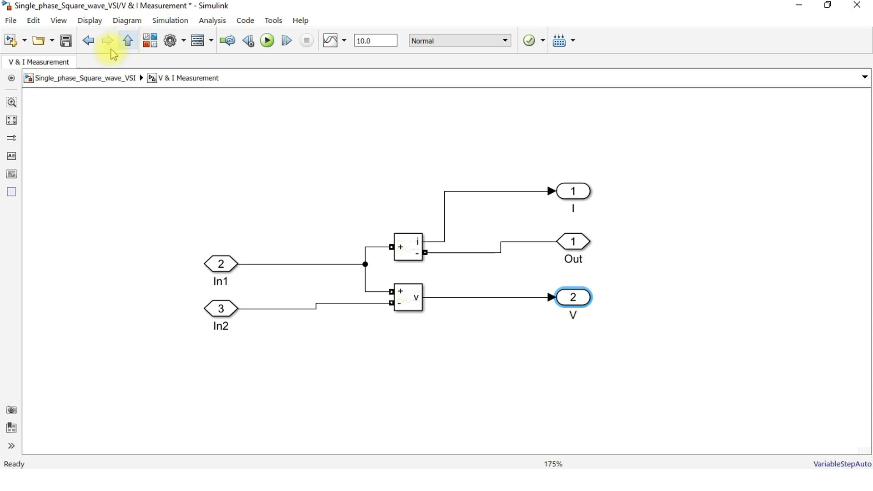
{"action": "left_click", "coordinate": [75, 80]}
Inside V & I Measurement1, rename the current measurement's outport to I and the voltage measurement's outport to V, and return to the top-level model.
{"action": "scroll", "coordinate": [585, 322], "scroll_direction": "down", "scroll_amount": 2}
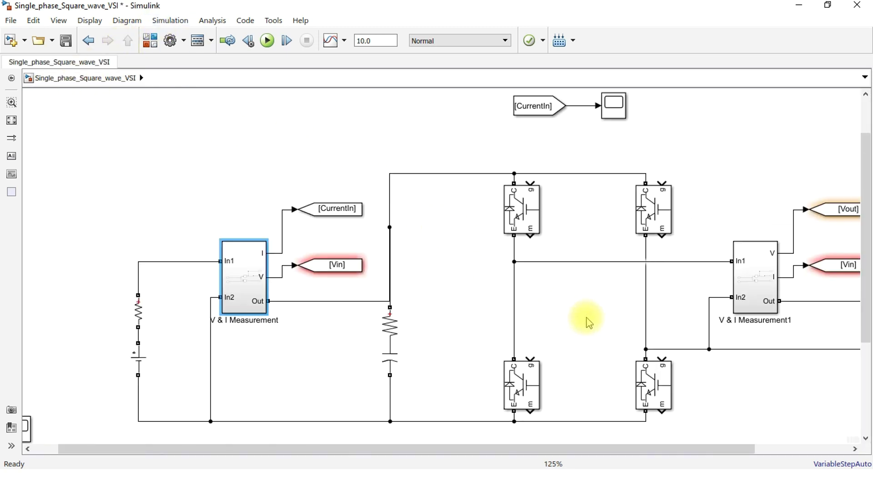
{"action": "scroll", "coordinate": [435, 303], "scroll_direction": "right", "scroll_amount": 5}
{"action": "scroll", "coordinate": [629, 275], "scroll_direction": "up", "scroll_amount": 3}
{"action": "double_click", "coordinate": [411, 236]}
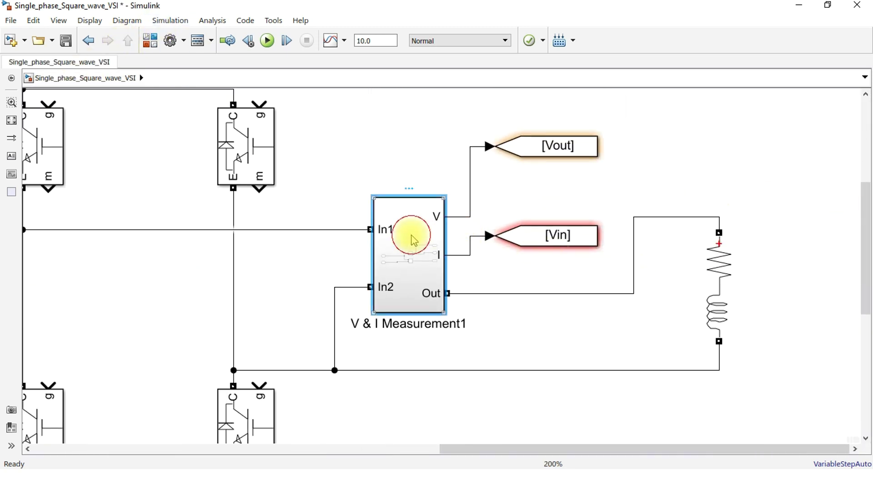
{"action": "left_click", "coordinate": [624, 221]}
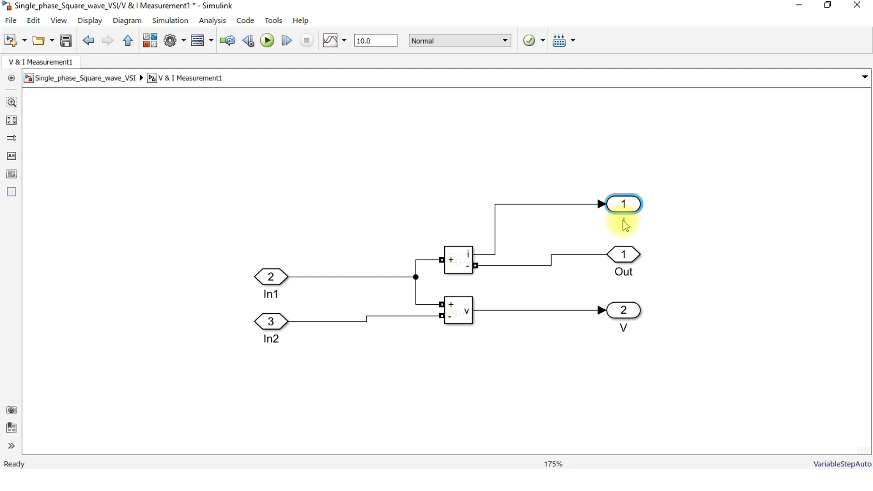
{"action": "left_click", "coordinate": [116, 77]}
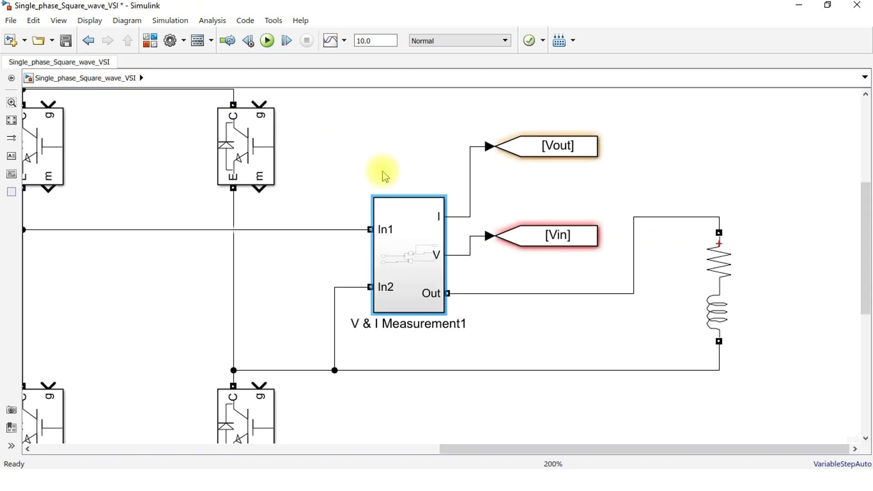
Set the tag of the Goto block on V & I Measurement1's I output to Iout.
{"action": "double_click", "coordinate": [561, 150]}
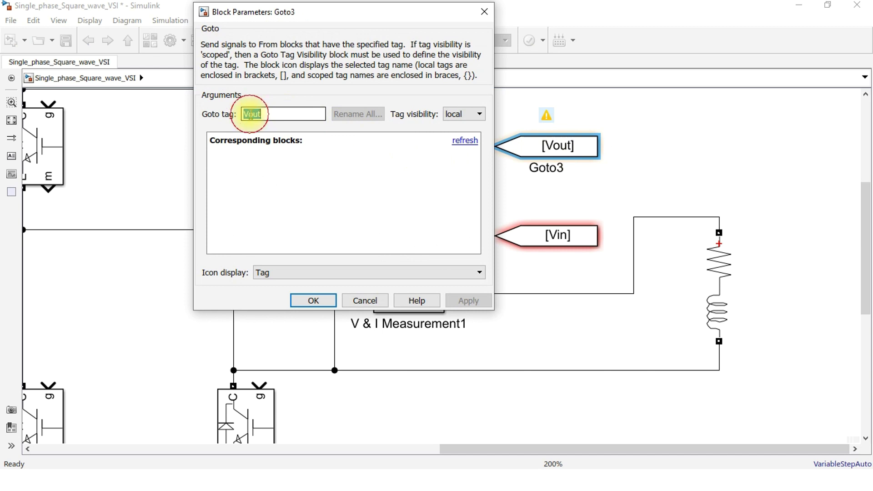
{"action": "left_click", "coordinate": [250, 113]}
{"action": "key", "text": "BackSpace"}
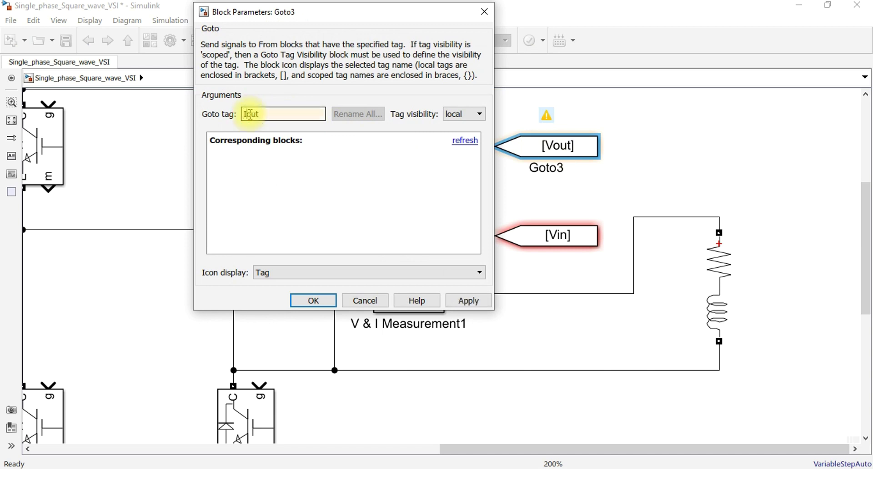
{"action": "type", "text": "I"}
{"action": "left_click", "coordinate": [469, 303]}
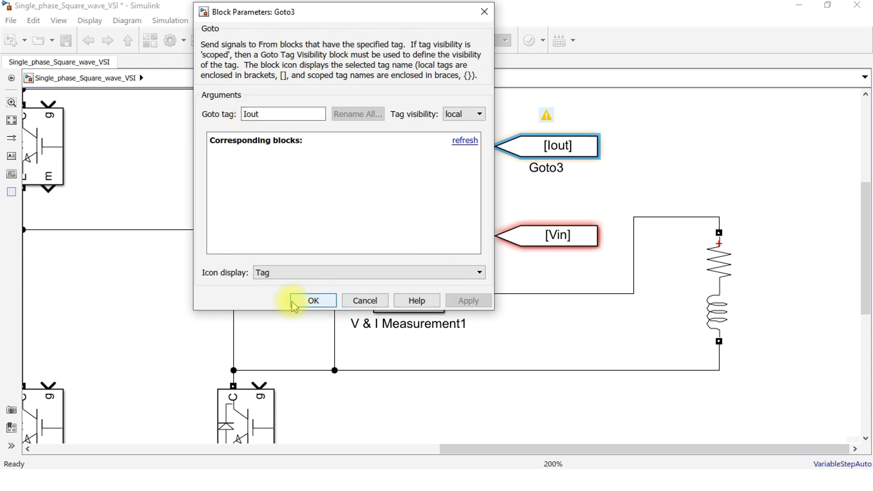
{"action": "left_click", "coordinate": [295, 302]}
Set the tag of the Goto block on V & I Measurement1's V output to Vout.
{"action": "left_click", "coordinate": [562, 241]}
{"action": "double_click", "coordinate": [563, 242]}
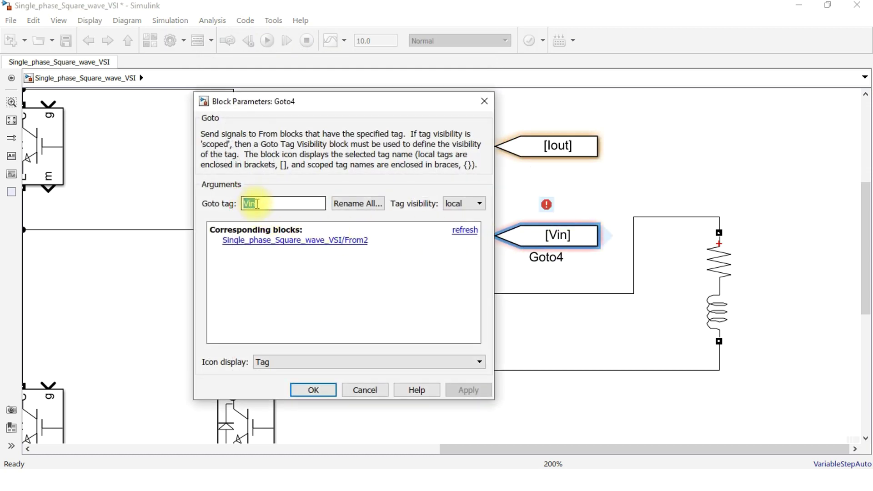
{"action": "type", "text": "Vout"}
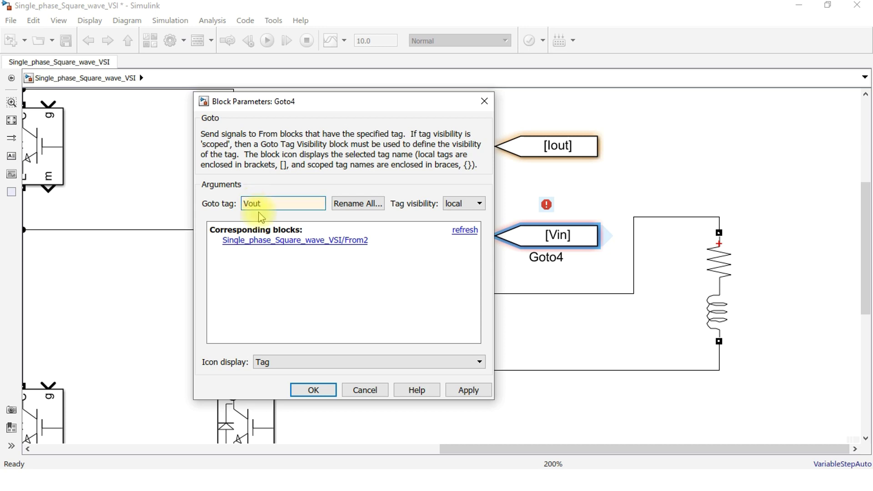
{"action": "left_click", "coordinate": [457, 391]}
{"action": "left_click", "coordinate": [313, 390]}
Delete the unconnected spare Scope and the unused From block tagged A near the DC source.
{"action": "scroll", "coordinate": [519, 328], "scroll_direction": "down", "scroll_amount": 4}
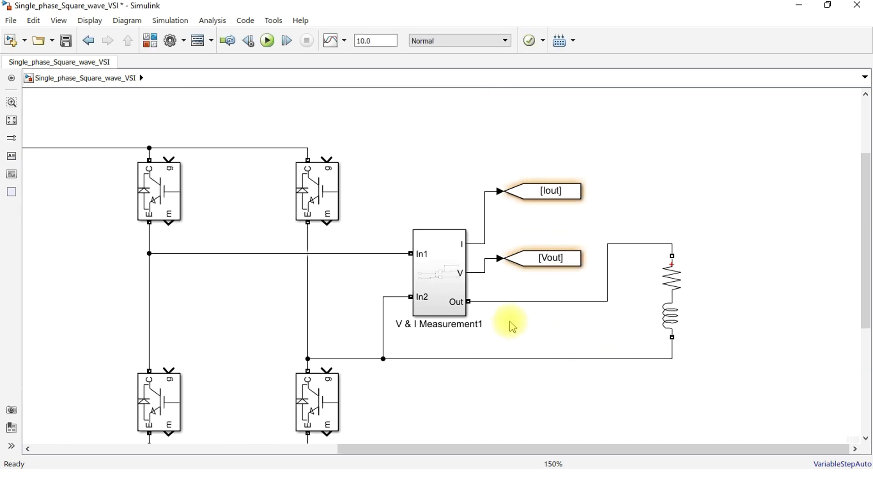
{"action": "scroll", "coordinate": [482, 253], "scroll_direction": "up", "scroll_amount": 1}
{"action": "scroll", "coordinate": [482, 253], "scroll_direction": "down", "scroll_amount": 1}
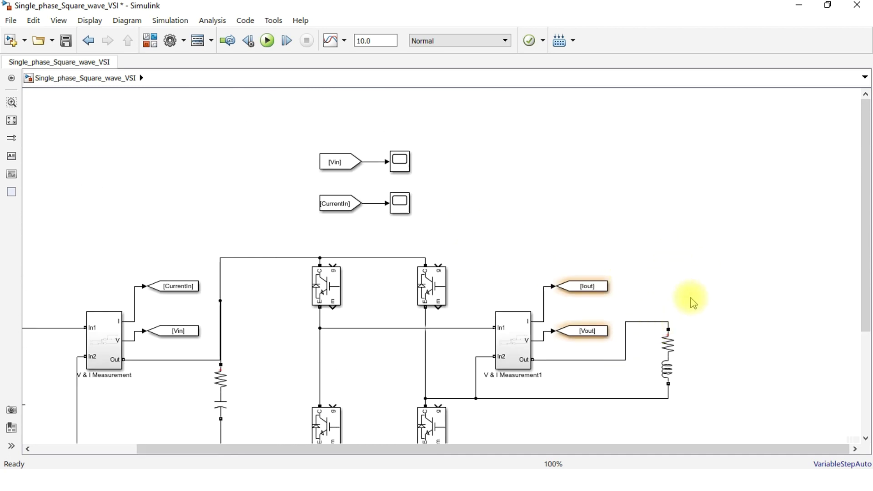
{"action": "scroll", "coordinate": [696, 362], "scroll_direction": "down", "scroll_amount": 3}
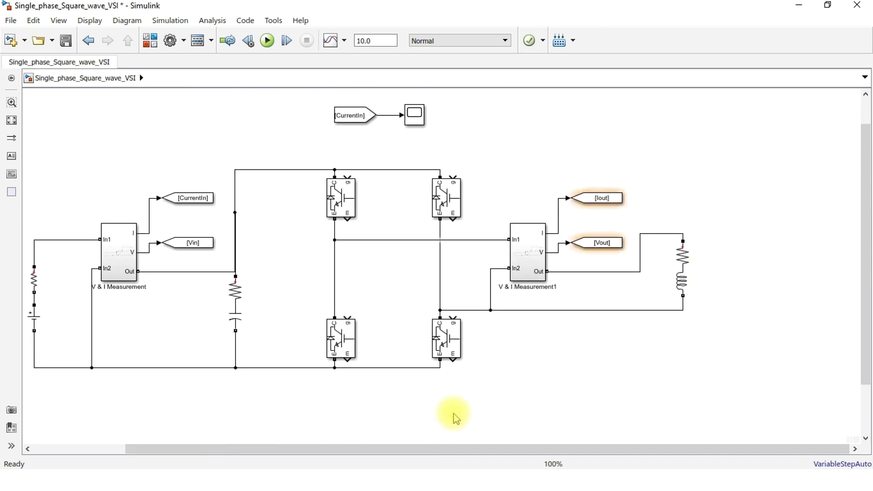
{"action": "left_click_drag", "start_coordinate": [504, 413], "coordinate": [591, 437]}
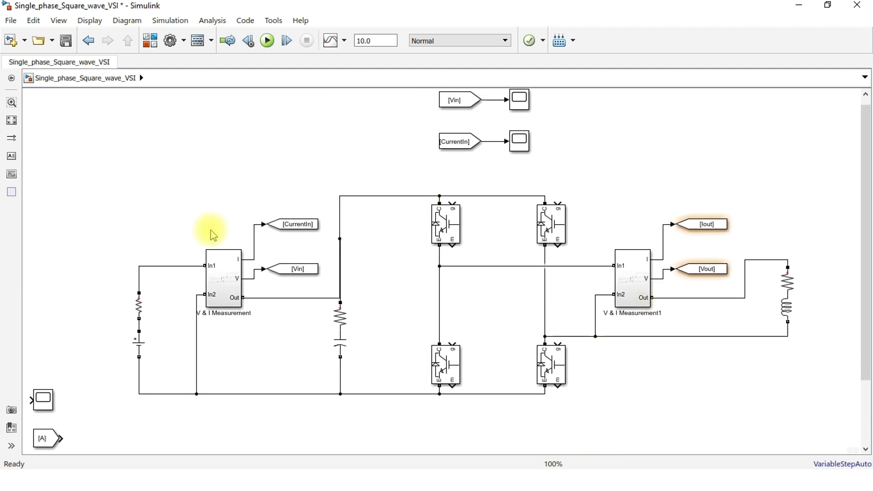
{"action": "scroll", "coordinate": [100, 409], "scroll_direction": "down", "scroll_amount": 2}
{"action": "left_click_drag", "start_coordinate": [99, 409], "coordinate": [75, 440]}
{"action": "key", "text": "Delete"}
{"action": "left_click_drag", "start_coordinate": [78, 312], "coordinate": [98, 419]}
{"action": "key", "text": "Delete"}
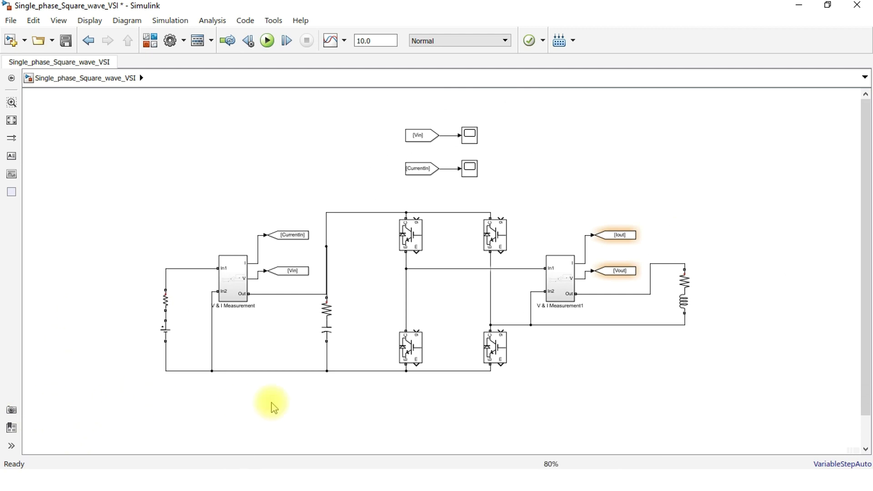
Place the pulse generator block in the free area above the V & I Measurement subsystem.
{"action": "scroll", "coordinate": [273, 405], "scroll_direction": "up", "scroll_amount": 2}
{"action": "scroll", "coordinate": [234, 364], "scroll_direction": "down", "scroll_amount": 3}
{"action": "left_click", "coordinate": [146, 410]}
{"action": "left_click_drag", "start_coordinate": [145, 410], "coordinate": [234, 163]}
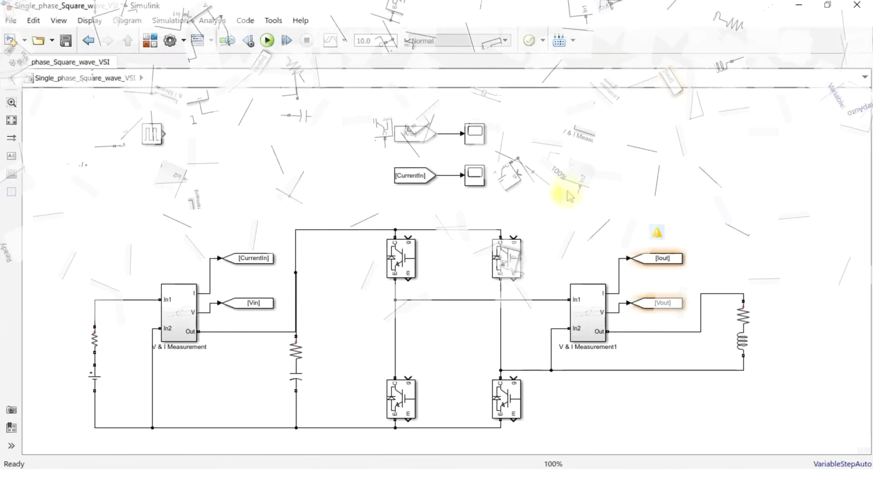
{"action": "scroll", "coordinate": [559, 190], "scroll_direction": "up", "scroll_amount": 1}
{"action": "left_click_drag", "start_coordinate": [557, 218], "coordinate": [609, 233]}
{"action": "scroll", "coordinate": [612, 195], "scroll_direction": "down", "scroll_amount": 1}
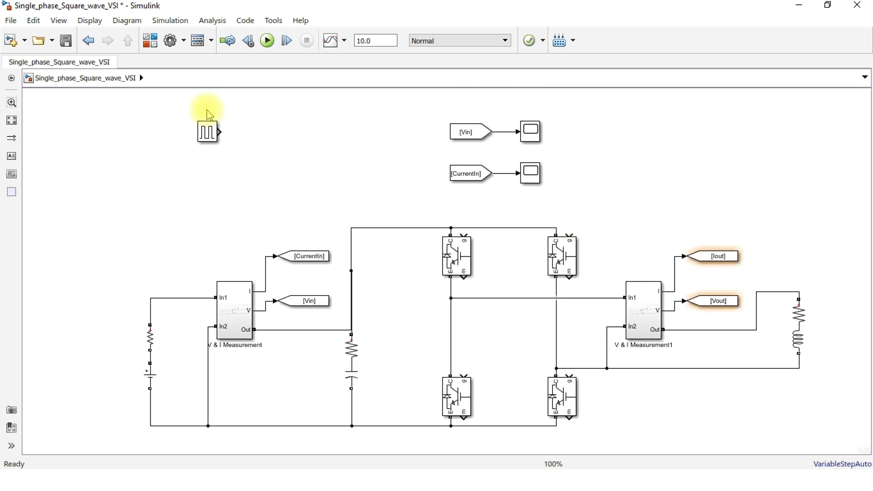
Search the block library for "logical operator" and add a Logical Operator block beside the pulse generator.
{"action": "left_click", "coordinate": [150, 40]}
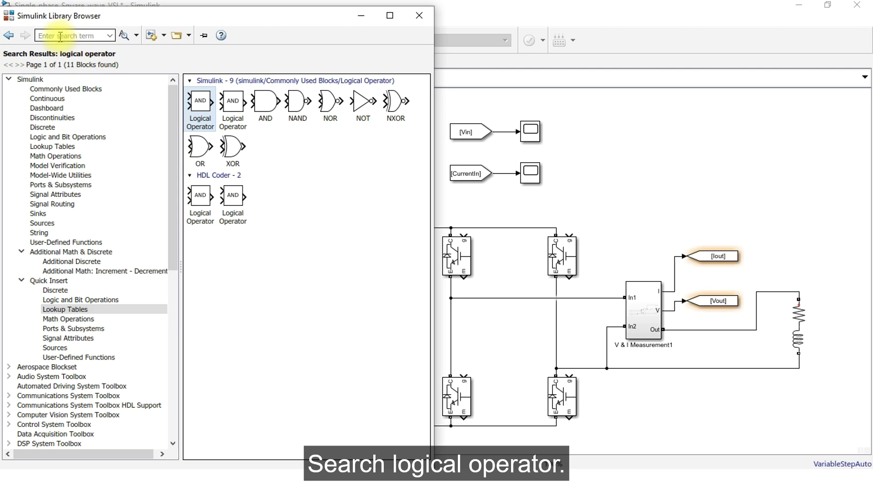
{"action": "type", "text": "logi"}
{"action": "left_click", "coordinate": [90, 57]}
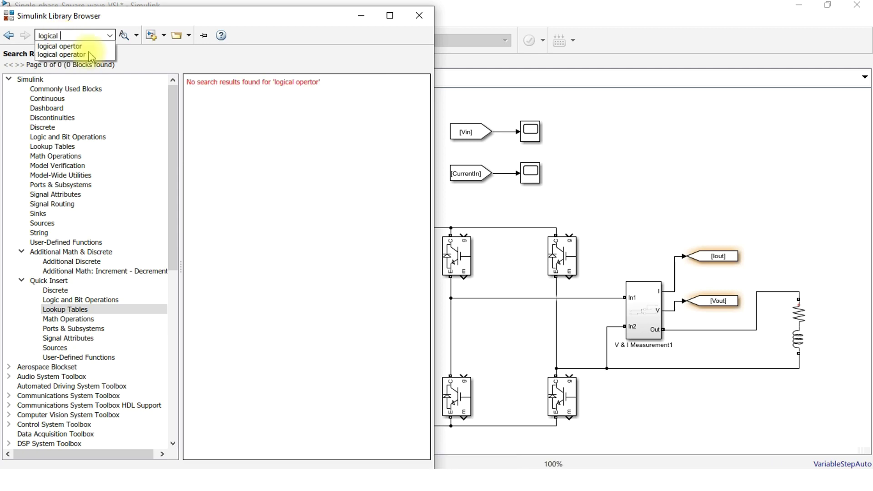
{"action": "left_click", "coordinate": [123, 35]}
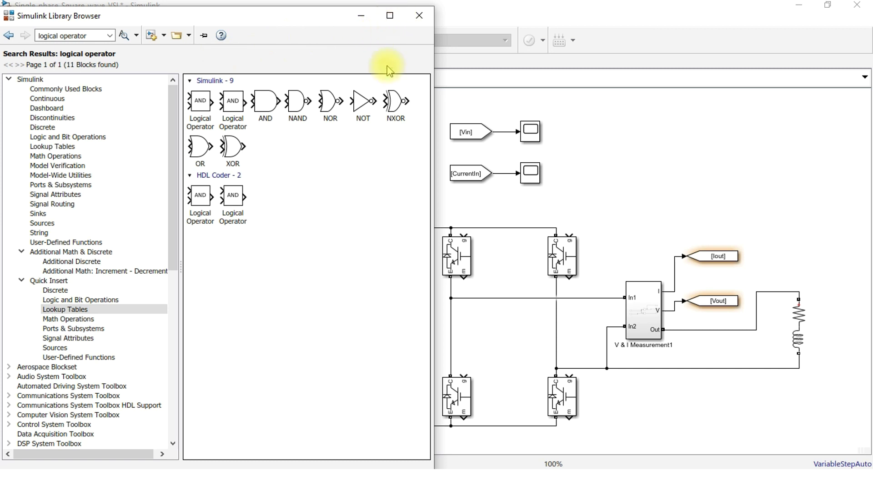
{"action": "left_click", "coordinate": [199, 102]}
{"action": "left_click_drag", "start_coordinate": [199, 114], "coordinate": [288, 147]}
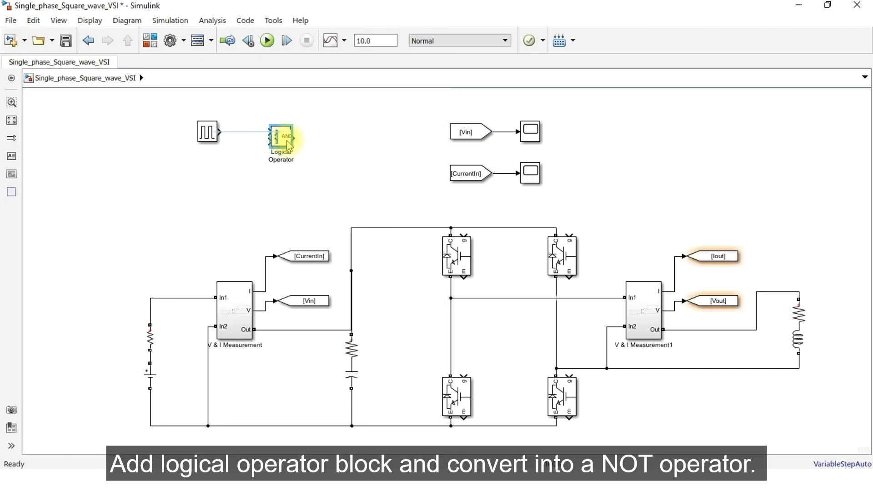
Set the Logical Operator block to one input port and the NOT operator.
{"action": "double_click", "coordinate": [287, 141]}
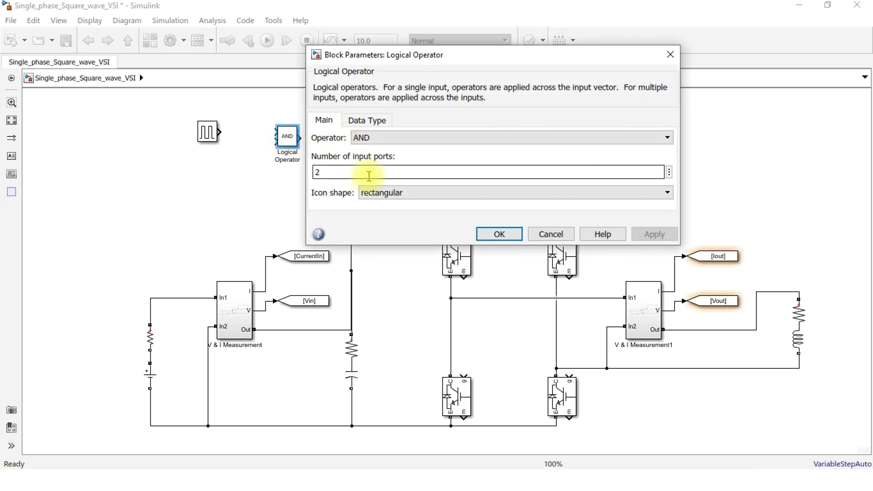
{"action": "type", "text": "1"}
{"action": "left_click", "coordinate": [369, 137]}
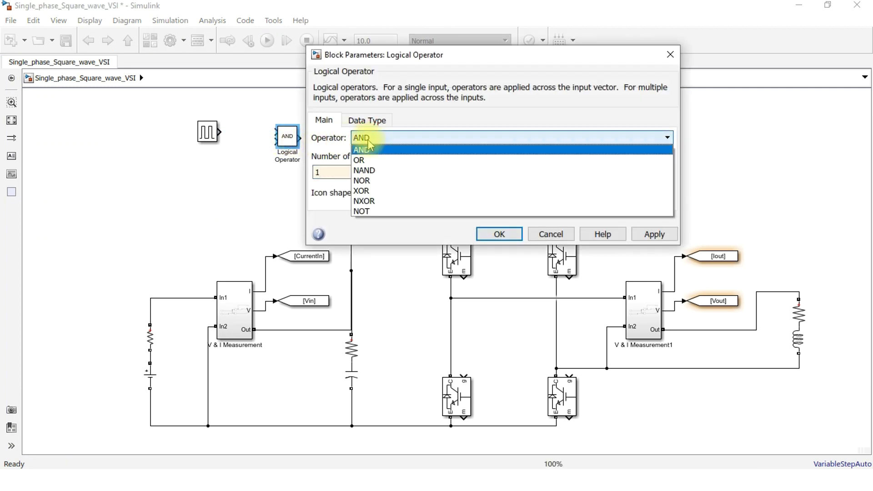
{"action": "left_click", "coordinate": [369, 212]}
{"action": "left_click", "coordinate": [638, 201]}
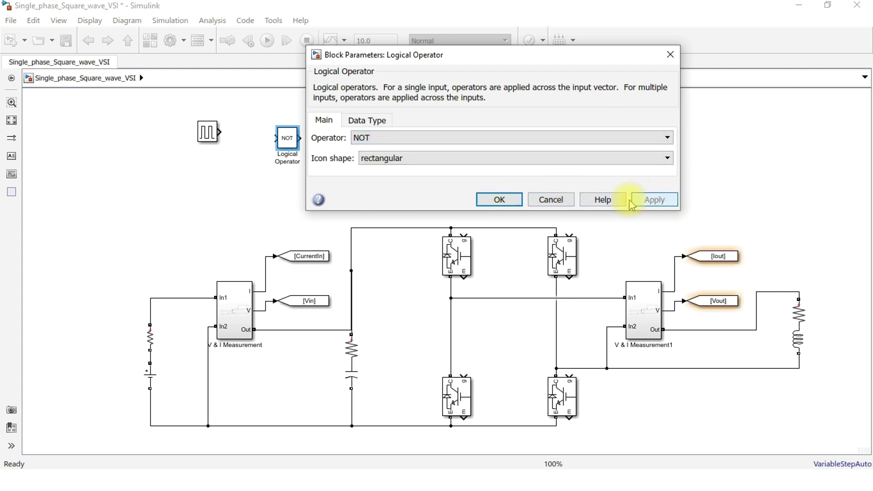
{"action": "left_click", "coordinate": [484, 201]}
Move the NOT block closer to the bridge and shift the Vin and CurrentIn scope pairs above V & I Measurement1.
{"action": "left_click_drag", "start_coordinate": [292, 154], "coordinate": [356, 188]}
{"action": "left_click_drag", "start_coordinate": [609, 106], "coordinate": [423, 186]}
{"action": "left_click_drag", "start_coordinate": [462, 133], "coordinate": [679, 132]}
{"action": "left_click", "coordinate": [795, 148]}
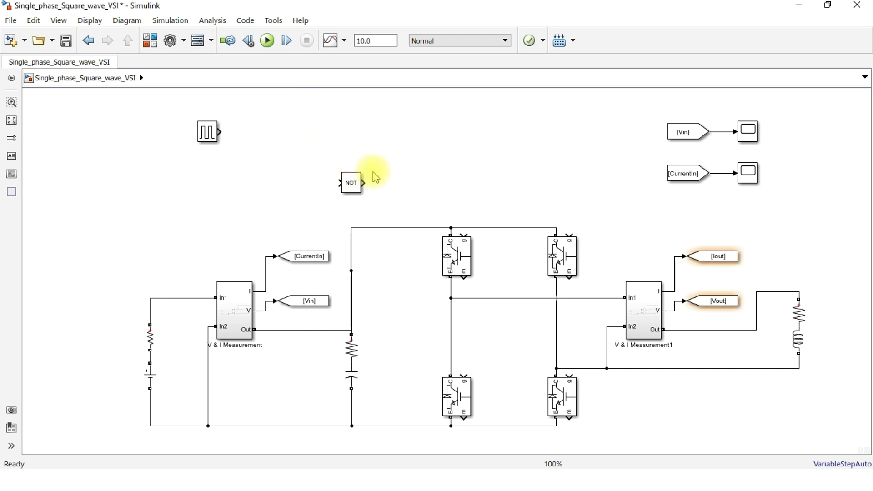
Wire the pulse generator to the upper-left and lower-right IGBT gates, and the NOT output to the lower-left and upper-right IGBT gates.
{"action": "left_click_drag", "start_coordinate": [221, 133], "coordinate": [468, 233]}
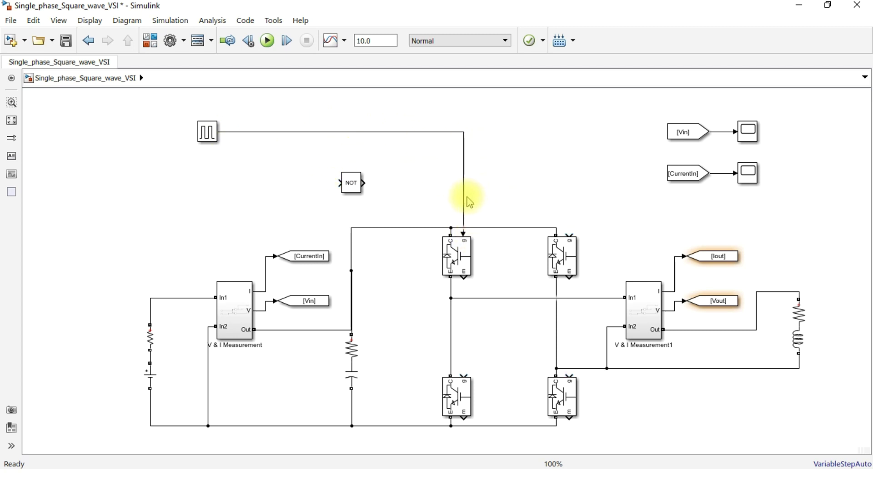
{"action": "left_click", "coordinate": [568, 377]}
{"action": "left_click_drag", "start_coordinate": [569, 378], "coordinate": [470, 193]}
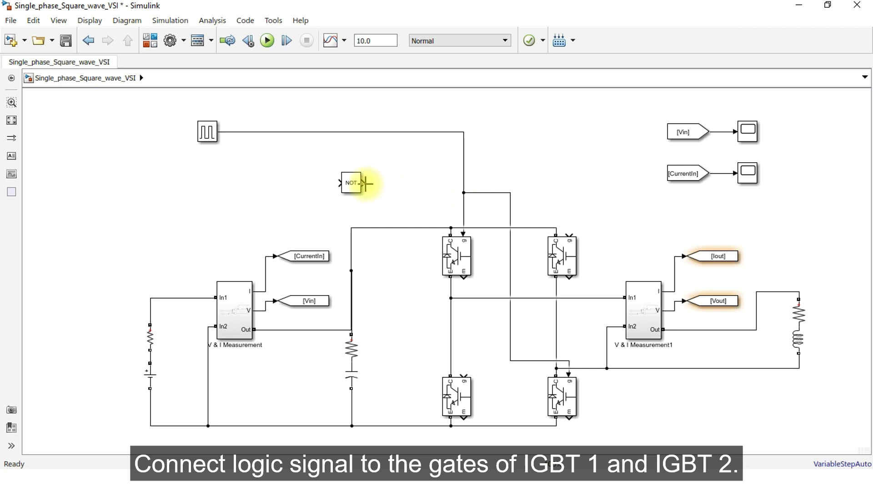
{"action": "left_click_drag", "start_coordinate": [366, 183], "coordinate": [467, 370]}
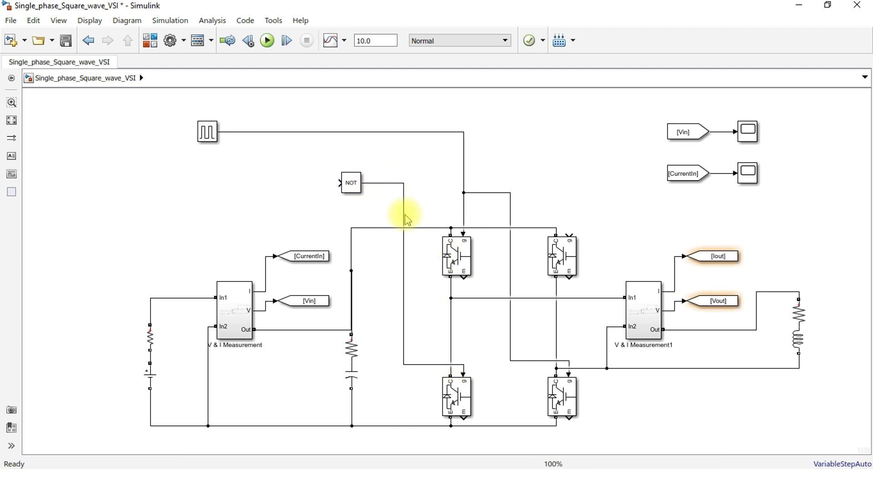
{"action": "mouse_move", "coordinate": [568, 236]}
{"action": "left_mouse_down"}
{"action": "mouse_move", "coordinate": [504, 205]}
{"action": "mouse_move", "coordinate": [404, 209]}
{"action": "left_mouse_up"}
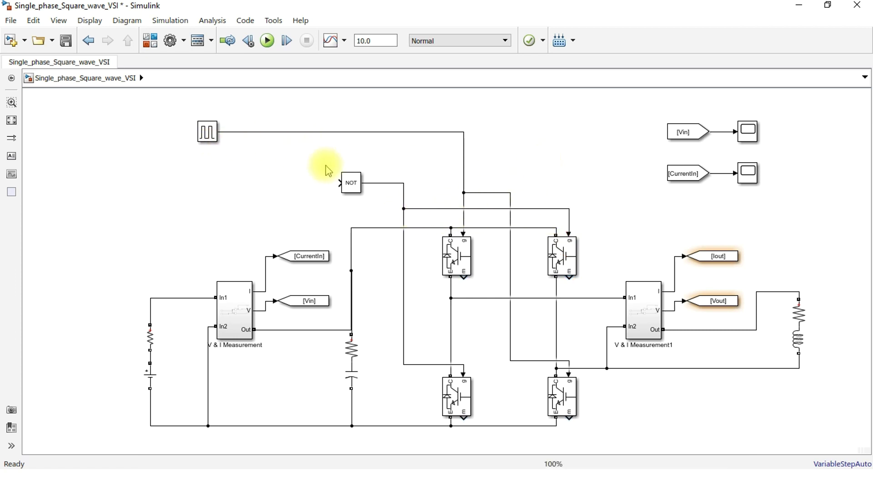
Connect the NOT block's input to the pulse generator line and move the block closer to the upper-left IGBT.
{"action": "left_click_drag", "start_coordinate": [338, 182], "coordinate": [317, 137]}
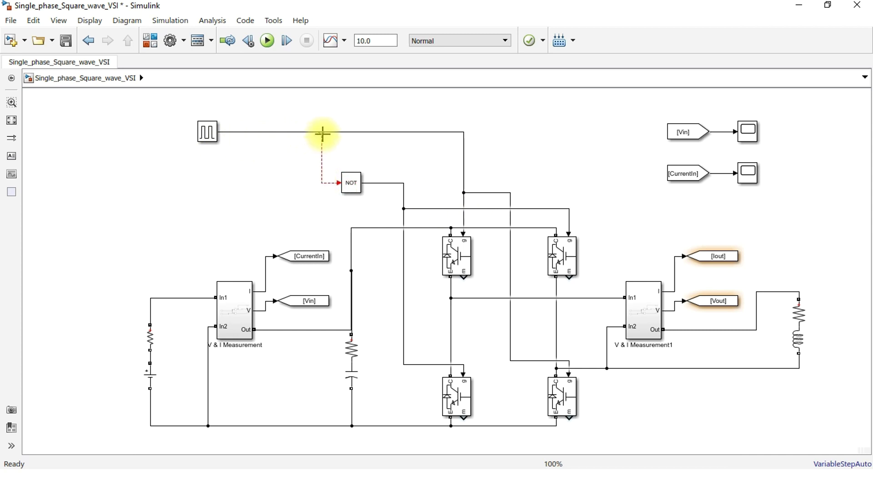
{"action": "left_click_drag", "start_coordinate": [351, 183], "coordinate": [385, 192]}
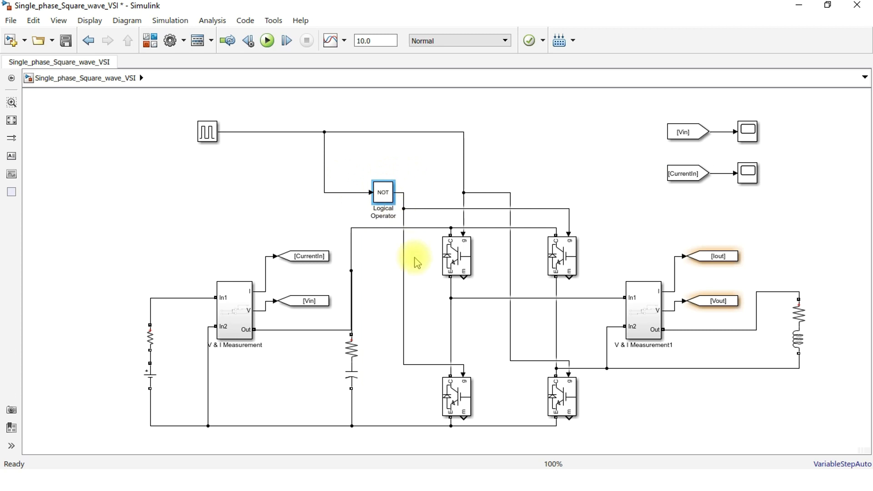
{"action": "left_click_drag", "start_coordinate": [406, 259], "coordinate": [427, 248]}
{"action": "left_click_drag", "start_coordinate": [380, 189], "coordinate": [397, 207]}
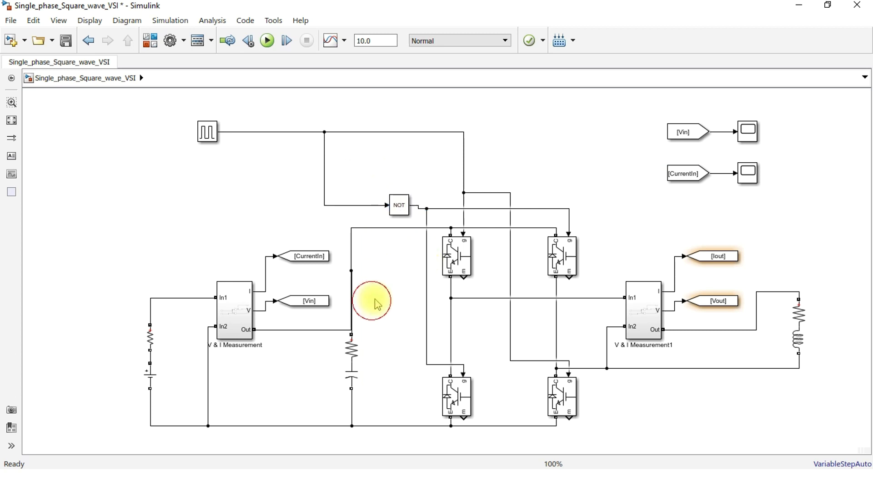
Move the pulse generator closer to the NOT block and straighten its signal lines to the NOT input and the IGBT gates.
{"action": "scroll", "coordinate": [437, 300], "scroll_direction": "down", "scroll_amount": 1}
{"action": "left_click_drag", "start_coordinate": [455, 298], "coordinate": [425, 265]}
{"action": "left_click_drag", "start_coordinate": [238, 134], "coordinate": [359, 185]}
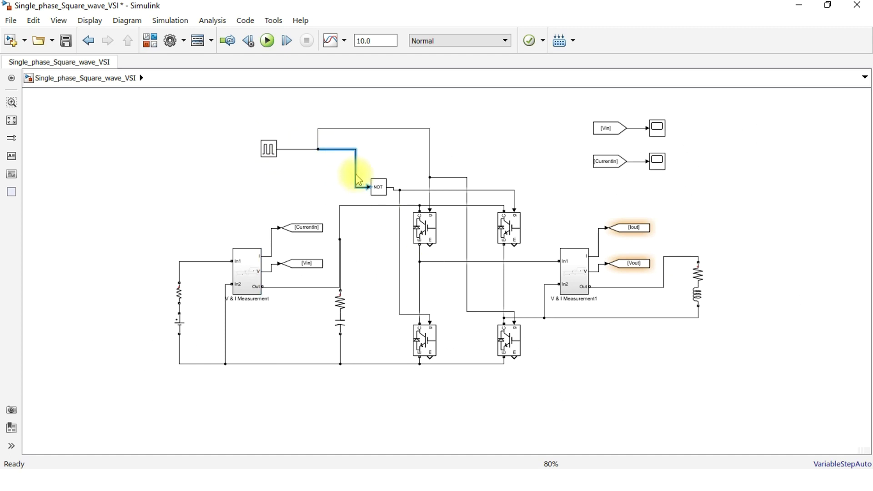
{"action": "left_click_drag", "start_coordinate": [359, 130], "coordinate": [386, 152]}
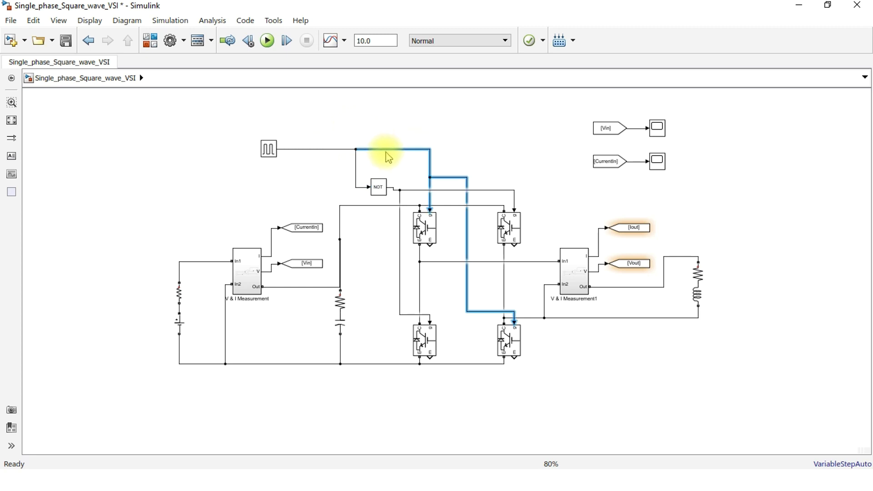
{"action": "left_click", "coordinate": [460, 137]}
{"action": "scroll", "coordinate": [611, 366], "scroll_direction": "up", "scroll_amount": 1}
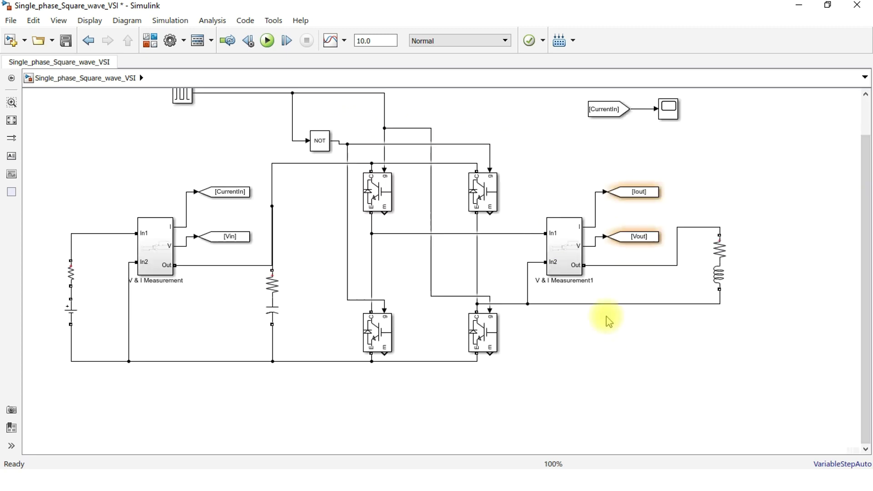
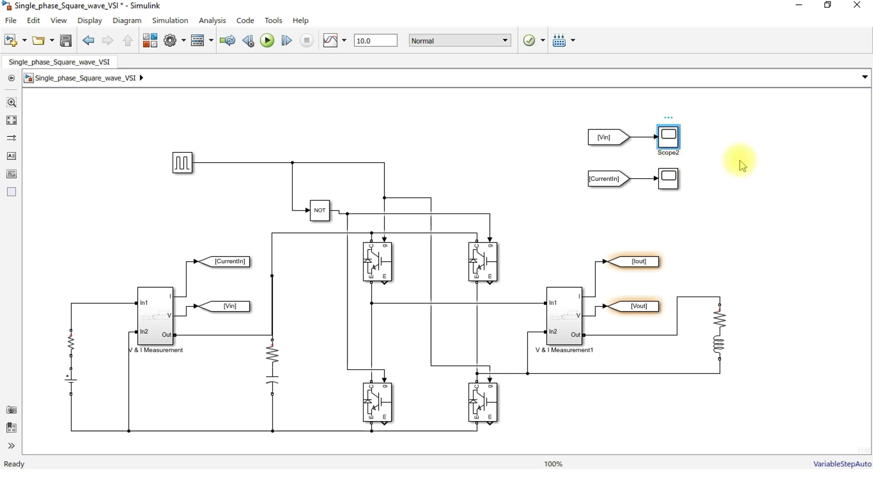
Create a subsystem from the four IGBT/Diode bridge blocks and the NOT block, leaving the pulse generator outside.
{"action": "left_click_drag", "start_coordinate": [607, 240], "coordinate": [659, 234]}
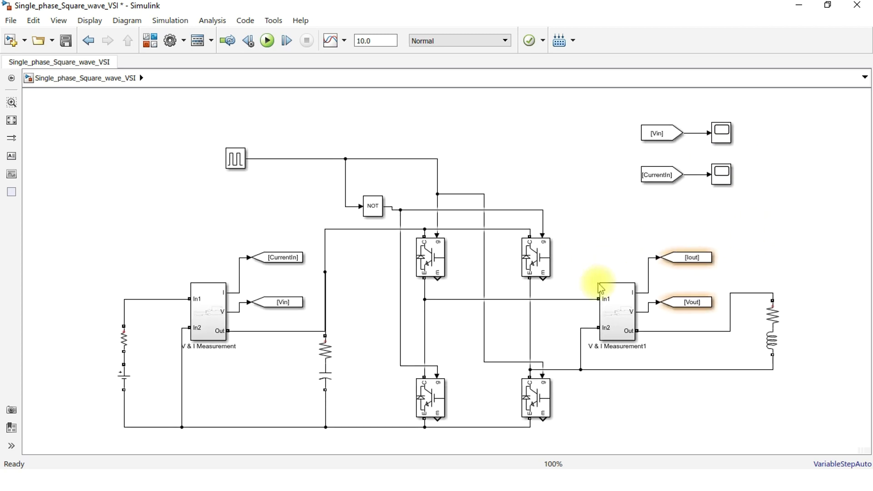
{"action": "left_click_drag", "start_coordinate": [600, 440], "coordinate": [612, 412]}
{"action": "left_click_drag", "start_coordinate": [598, 106], "coordinate": [351, 429]}
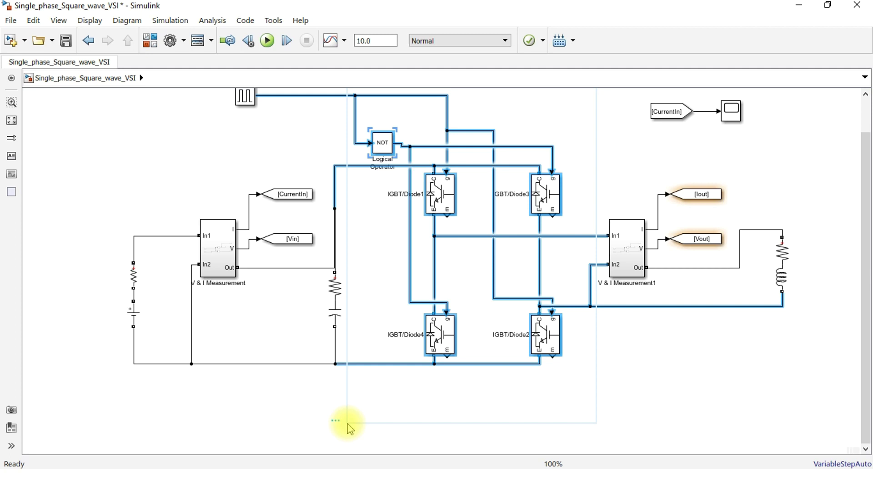
{"action": "left_click", "coordinate": [637, 347]}
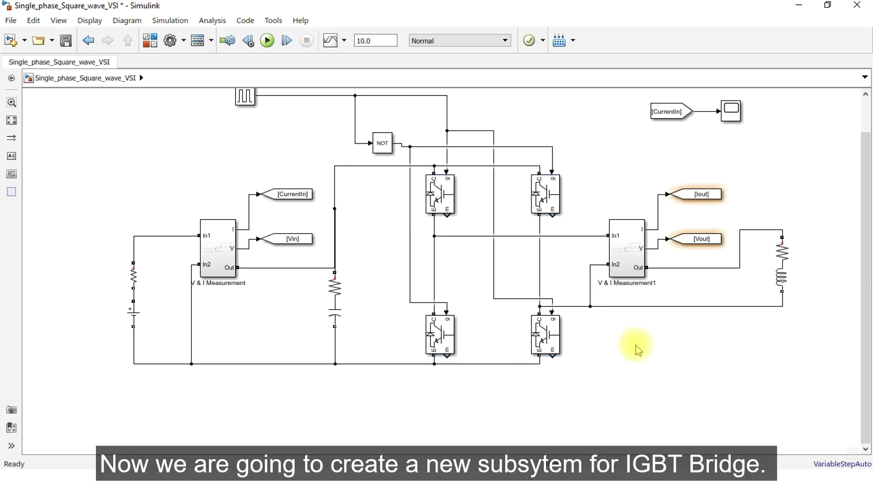
{"action": "left_click_drag", "start_coordinate": [604, 415], "coordinate": [348, 113]}
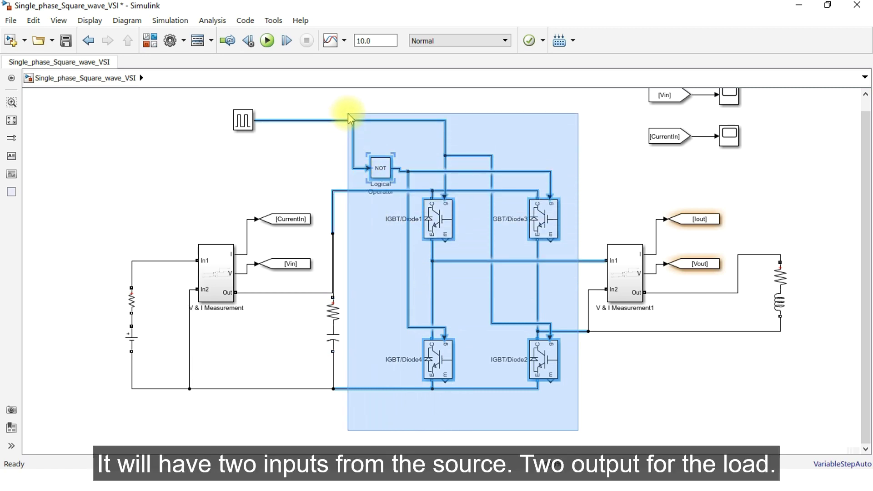
{"action": "left_click_drag", "start_coordinate": [348, 113], "coordinate": [348, 114]}
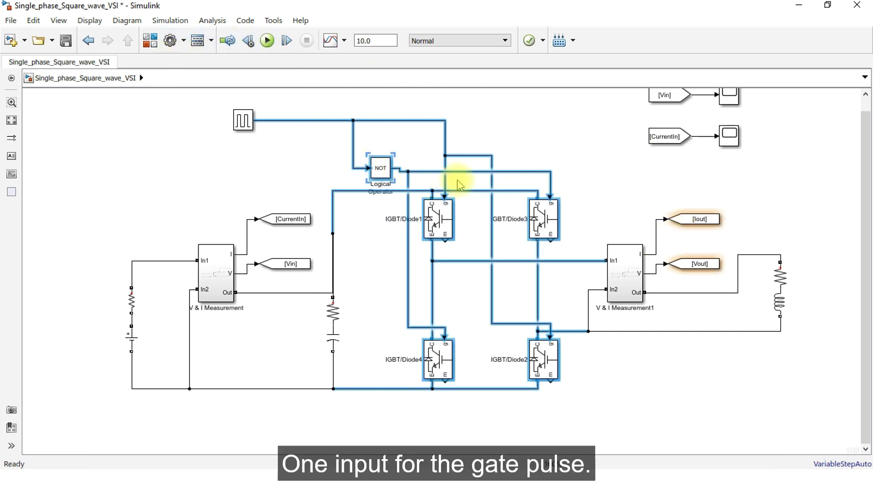
{"action": "right_click", "coordinate": [437, 215]}
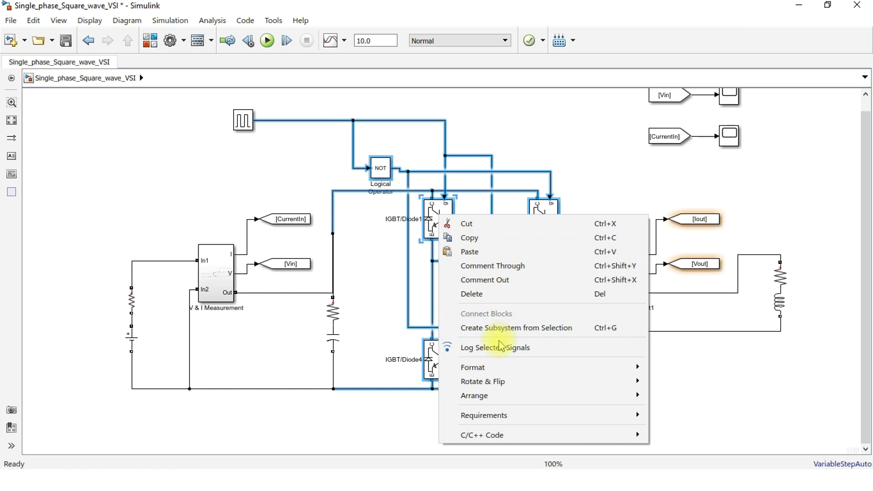
{"action": "left_click", "coordinate": [513, 329]}
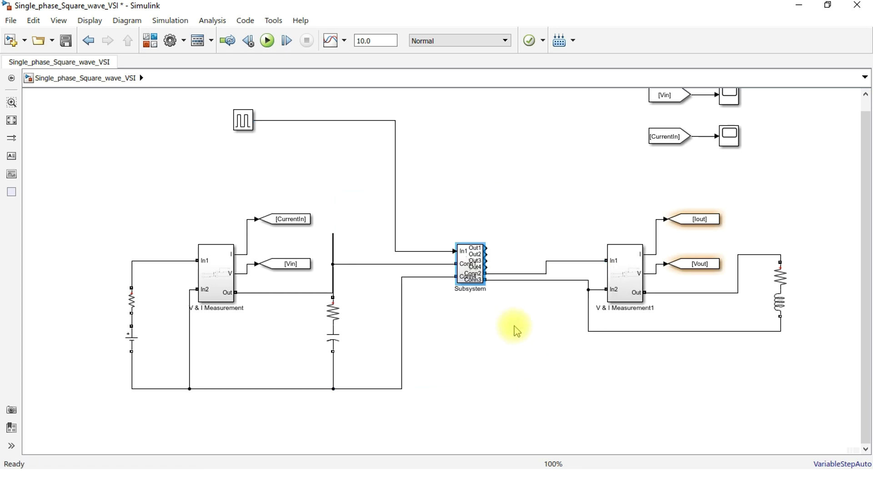
Open the new subsystem and delete the outports and signal lines on the m terminals of the two lower IGBTs.
{"action": "double_click", "coordinate": [471, 273]}
{"action": "scroll", "coordinate": [637, 238], "scroll_direction": "up", "scroll_amount": 4}
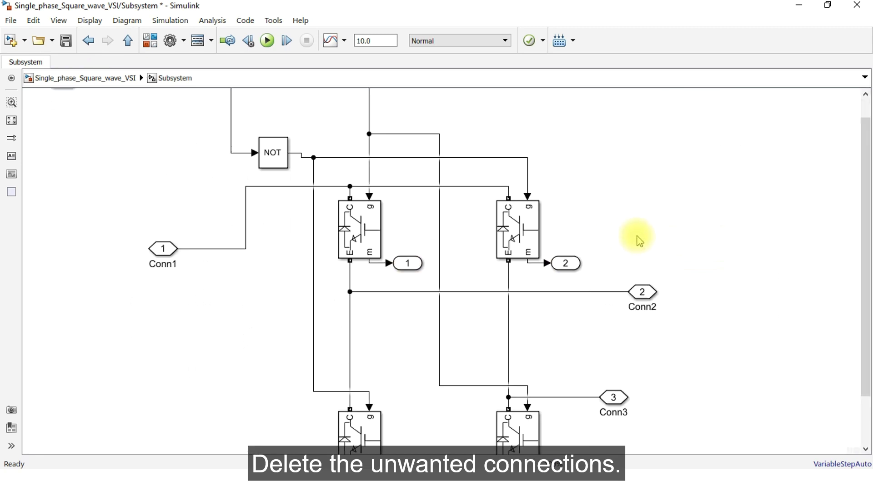
{"action": "scroll", "coordinate": [637, 241], "scroll_direction": "down", "scroll_amount": 3}
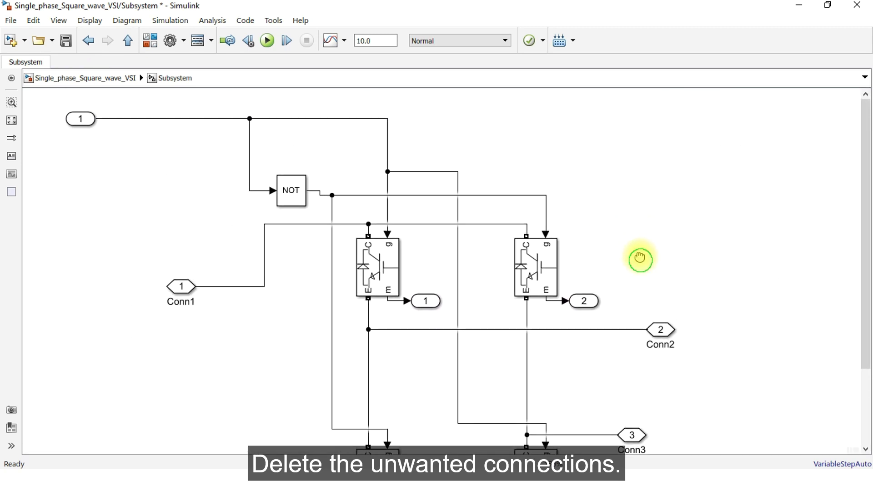
{"action": "scroll", "coordinate": [642, 259], "scroll_direction": "up", "scroll_amount": 2}
{"action": "scroll", "coordinate": [643, 250], "scroll_direction": "down", "scroll_amount": 1}
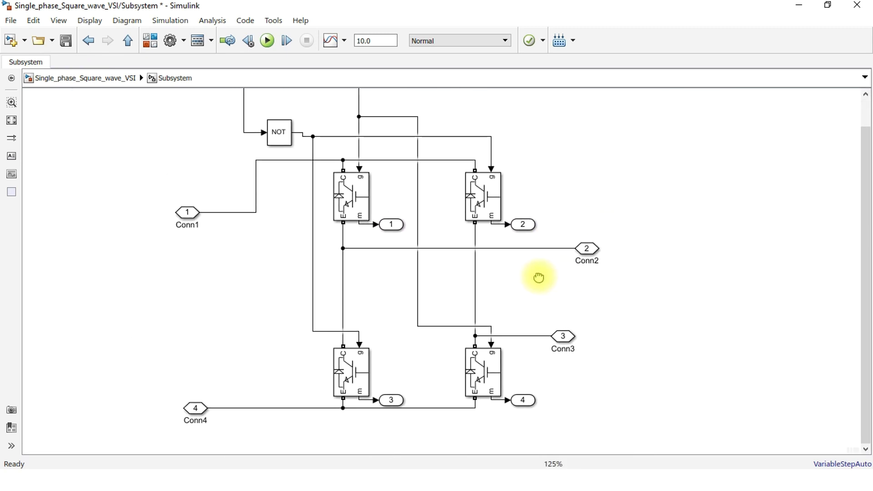
{"action": "left_click", "coordinate": [530, 400]}
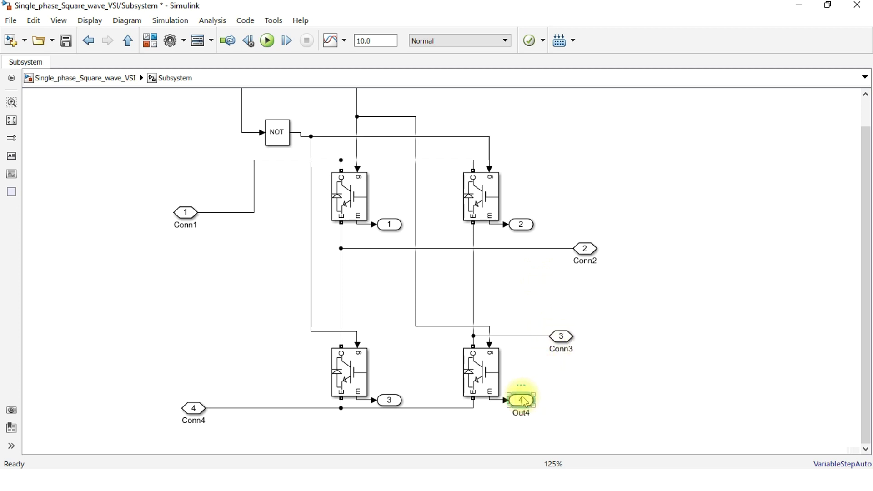
{"action": "key", "text": "Delete"}
{"action": "left_click", "coordinate": [500, 400]}
{"action": "key", "text": "Delete"}
{"action": "left_click", "coordinate": [389, 401]}
{"action": "key", "text": "Delete"}
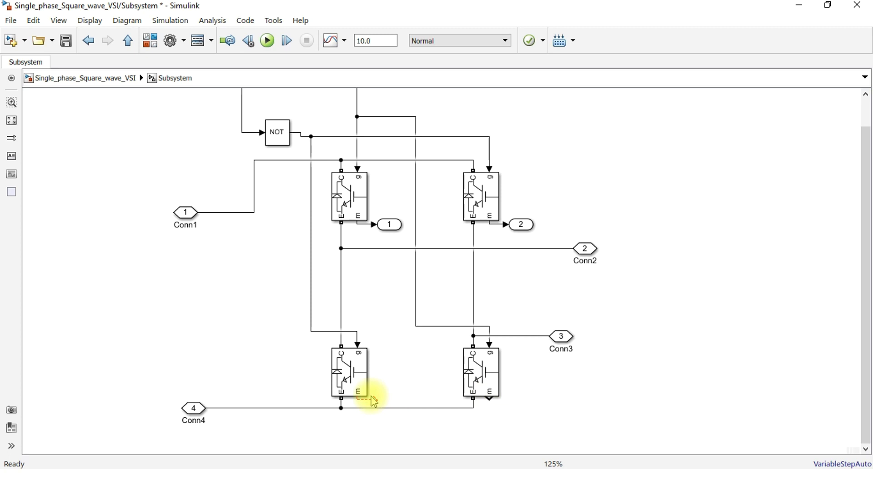
{"action": "key", "text": "Delete"}
Delete the outports and signal lines on the m terminals of the two upper IGBTs.
{"action": "key", "text": "Delete"}
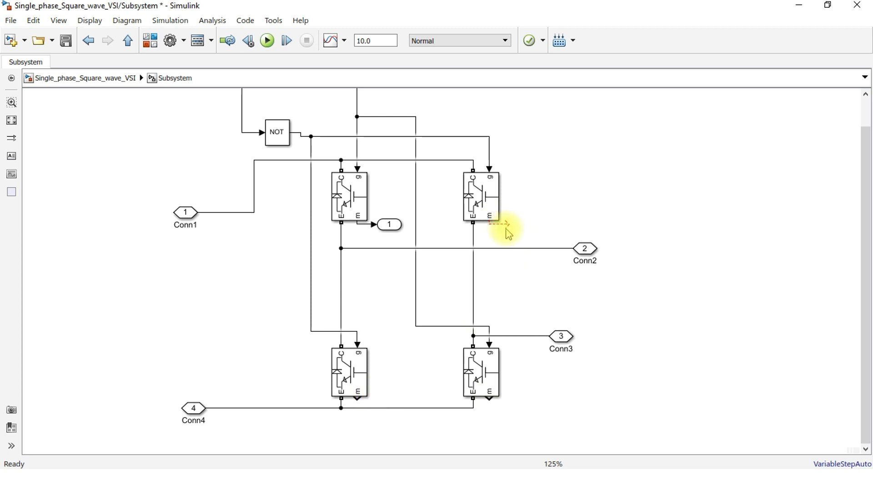
{"action": "key", "text": "Delete"}
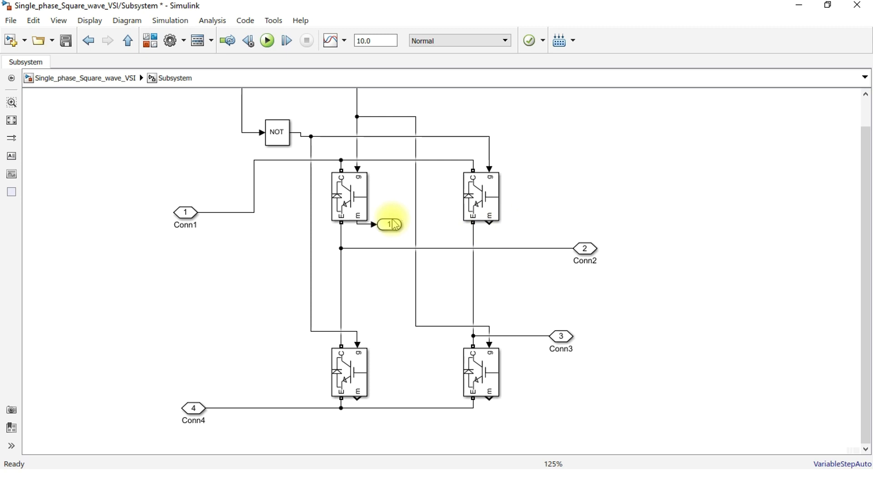
{"action": "key", "text": "Delete"}
{"action": "key", "text": "Delete"}
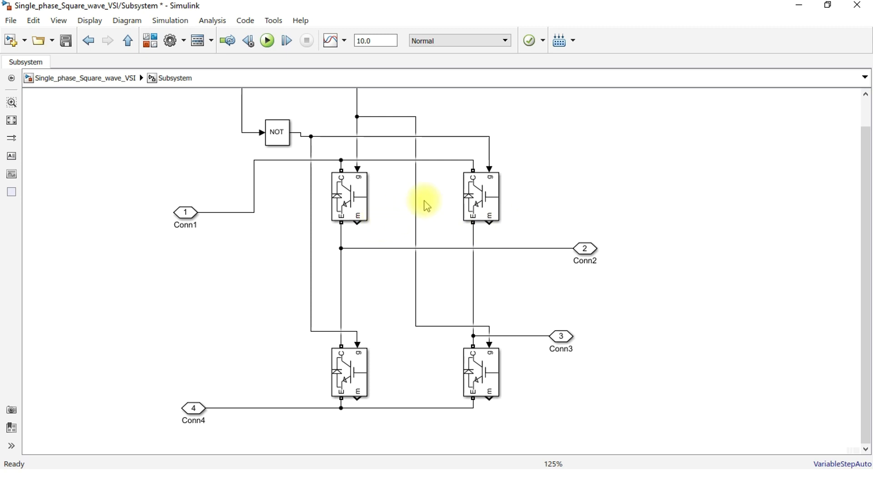
Align the Conn3 port below Conn2, then rename Conn2 as Out1 and Conn3 as Out2.
{"action": "key", "text": "alt+1"}
{"action": "scroll", "coordinate": [574, 245], "scroll_direction": "up", "scroll_amount": 1}
{"action": "left_click_drag", "start_coordinate": [579, 364], "coordinate": [606, 328]}
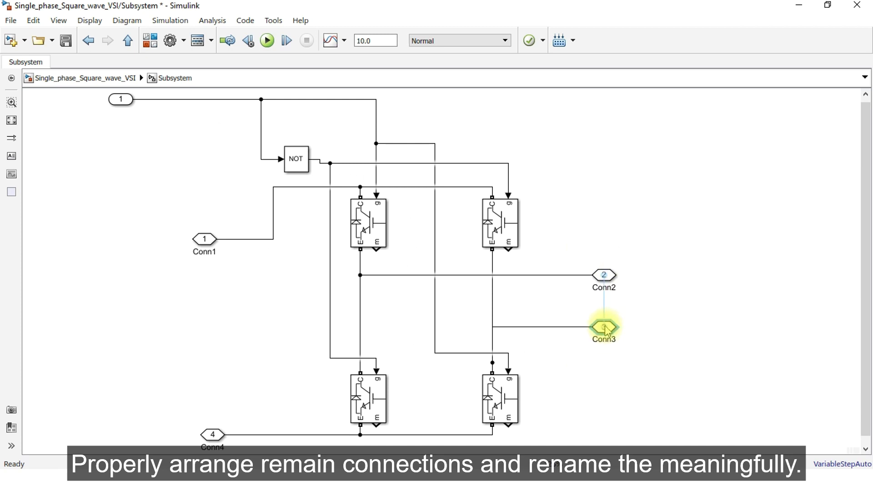
{"action": "left_click", "coordinate": [605, 278]}
{"action": "double_click", "coordinate": [603, 289]}
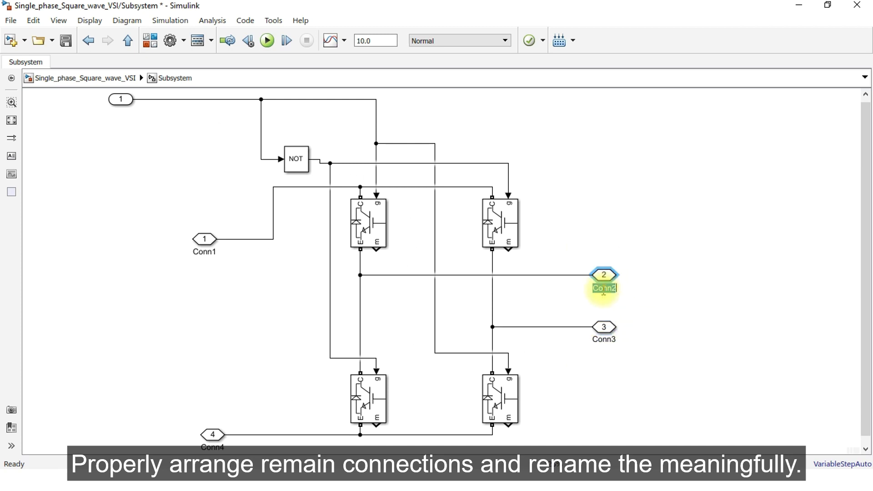
{"action": "type", "text": "Out1"}
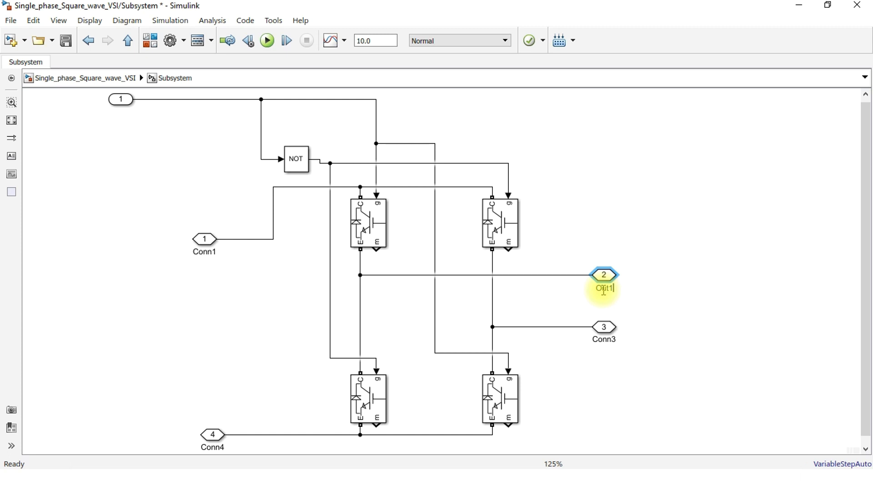
{"action": "left_click", "coordinate": [597, 345]}
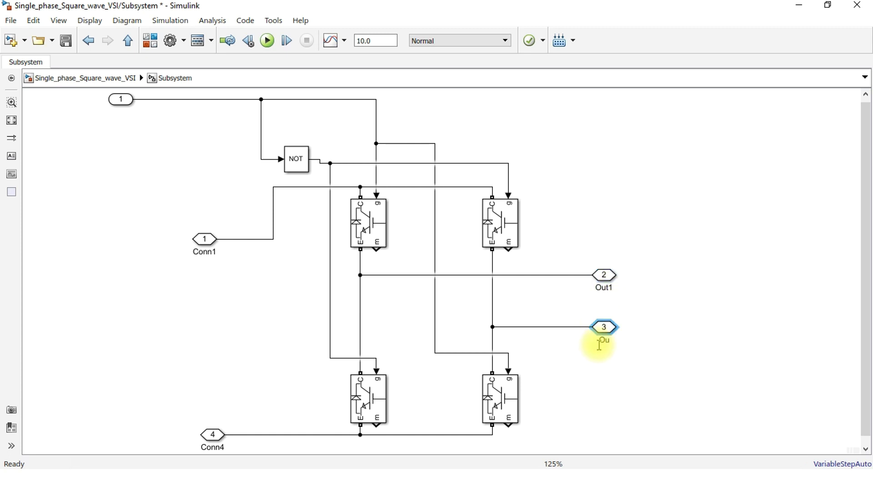
{"action": "left_click", "coordinate": [546, 400]}
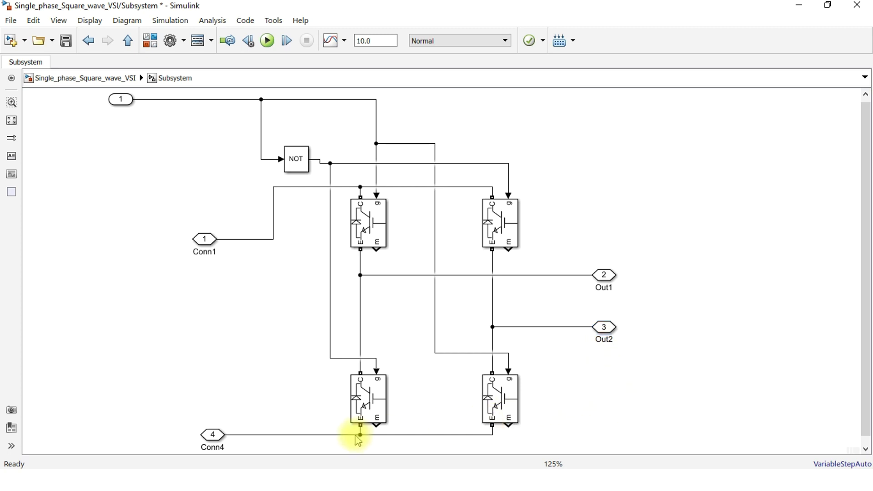
Align the Conn1 and Conn4 ports in one column on the input side of the bridge.
{"action": "left_click_drag", "start_coordinate": [302, 382], "coordinate": [423, 357]}
{"action": "left_click_drag", "start_coordinate": [329, 221], "coordinate": [314, 245]}
{"action": "left_click_drag", "start_coordinate": [331, 404], "coordinate": [308, 353]}
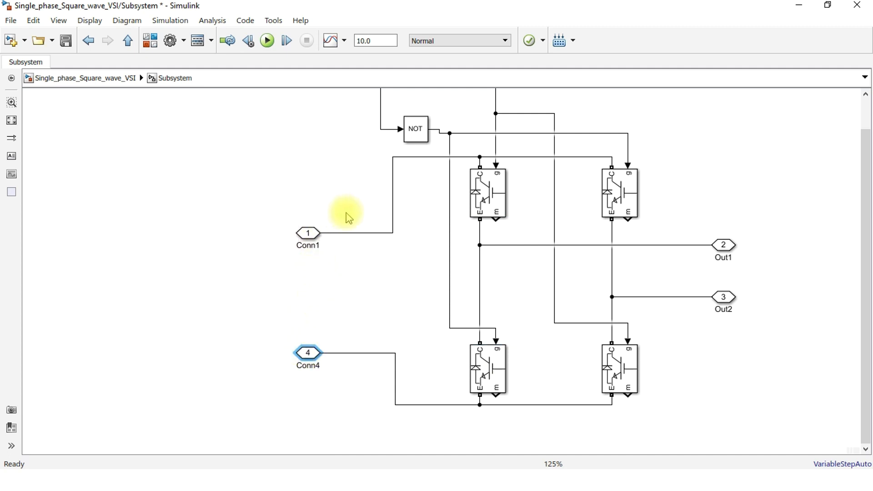
{"action": "scroll", "coordinate": [366, 306], "scroll_direction": "up", "scroll_amount": 3}
Line up the gate signal inport above Conn1 and name it Pulse, then rename Conn1 as In1 and Conn4 as In2.
{"action": "left_click_drag", "start_coordinate": [241, 130], "coordinate": [314, 136]}
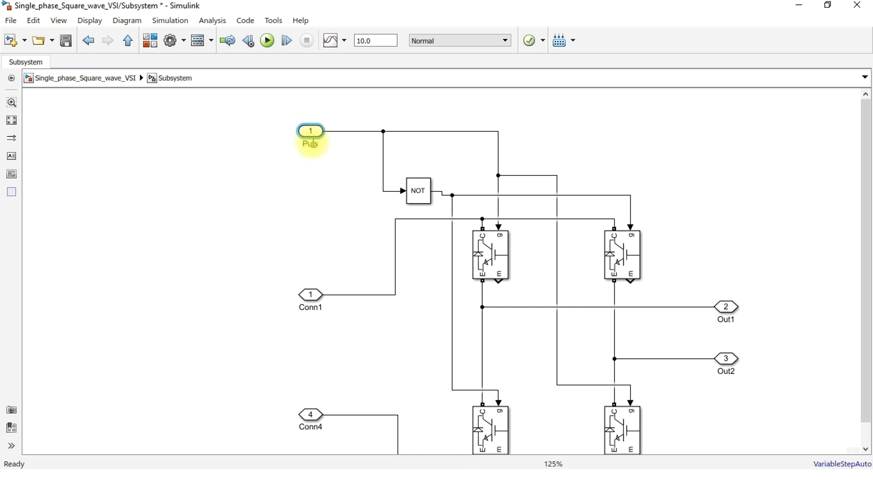
{"action": "double_click", "coordinate": [310, 307]}
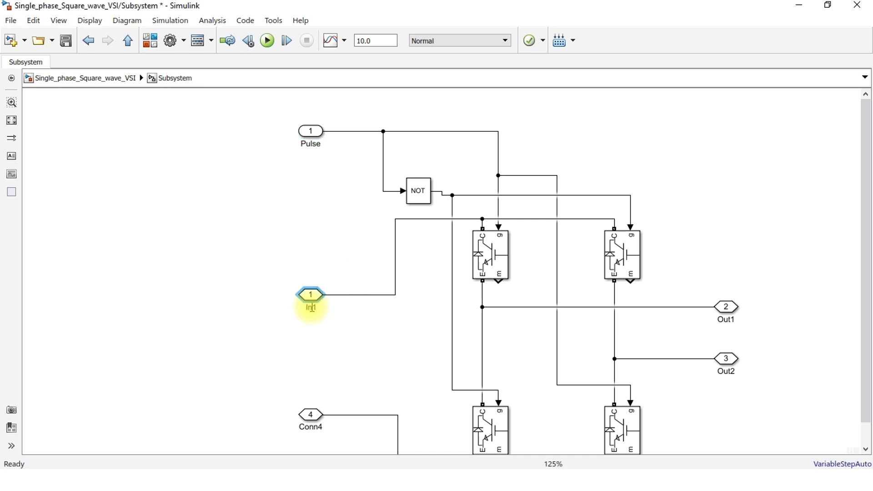
{"action": "left_click", "coordinate": [313, 414]}
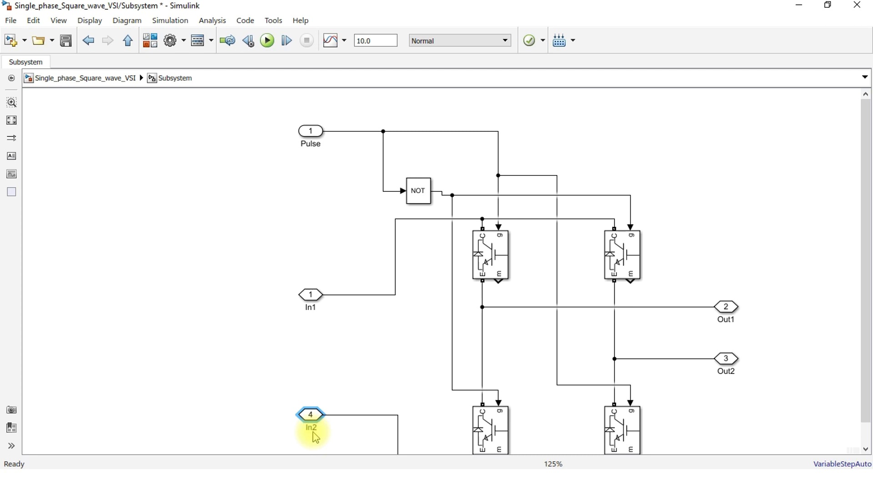
{"action": "left_click_drag", "start_coordinate": [799, 218], "coordinate": [707, 213]}
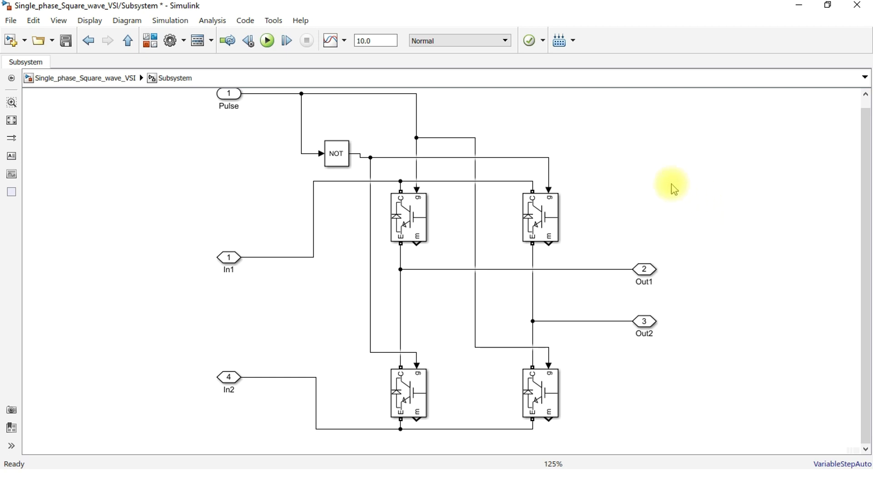
{"action": "mouse_move", "coordinate": [668, 185]}
{"action": "left_mouse_down"}
{"action": "mouse_move", "coordinate": [667, 198]}
{"action": "mouse_move", "coordinate": [665, 184]}
{"action": "left_mouse_up"}
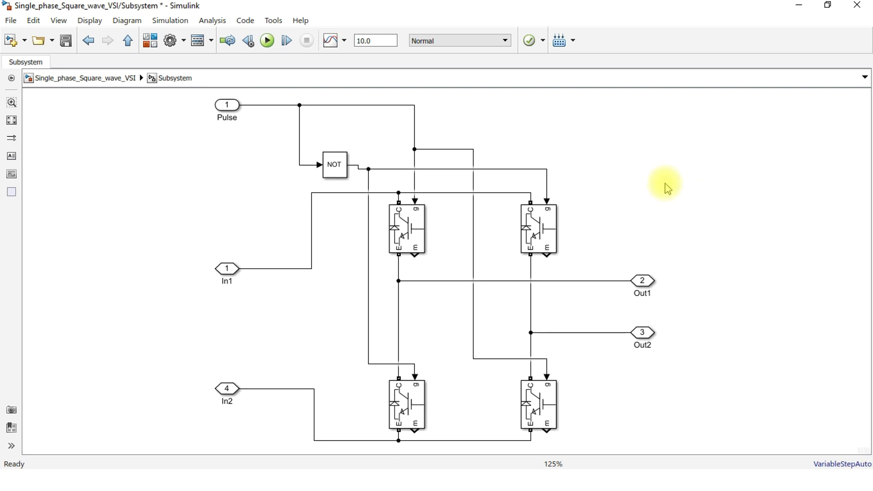
Return to the top-level model, enlarge the bridge subsystem block and shift it upward so its ports are spaced apart.
{"action": "left_click", "coordinate": [68, 78]}
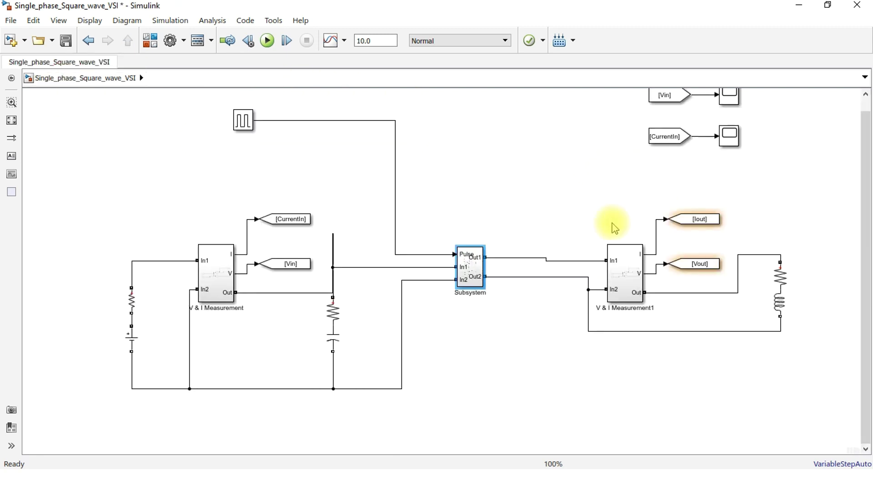
{"action": "left_click", "coordinate": [481, 283]}
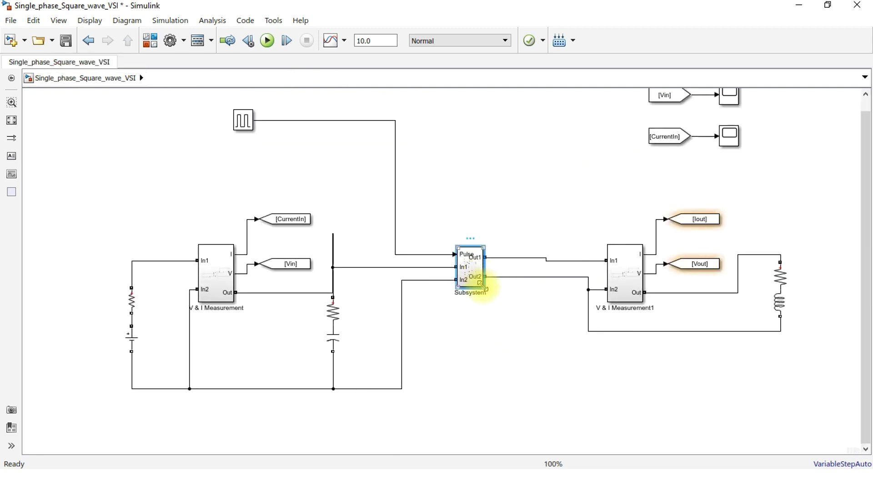
{"action": "left_click_drag", "start_coordinate": [483, 288], "coordinate": [520, 332]}
{"action": "left_click_drag", "start_coordinate": [491, 306], "coordinate": [489, 266]}
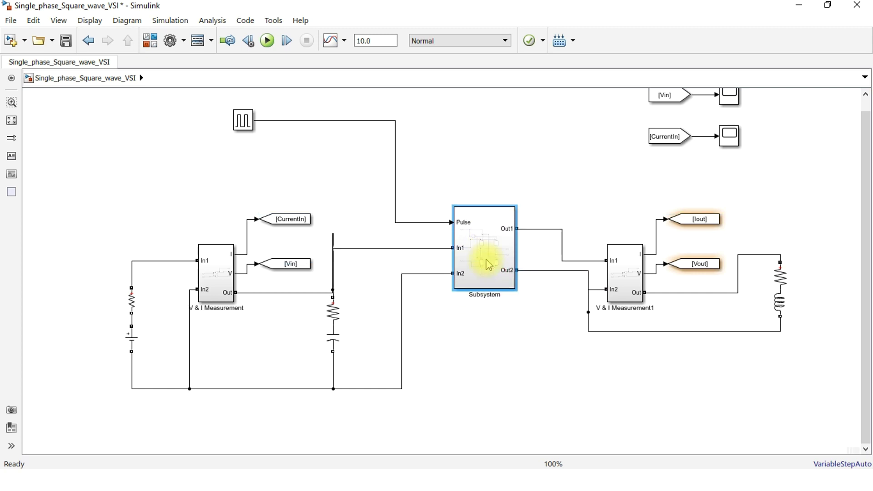
Remove the dangling line stub above the RC branch and move the RC branch slightly down below its junction.
{"action": "left_click", "coordinate": [333, 270]}
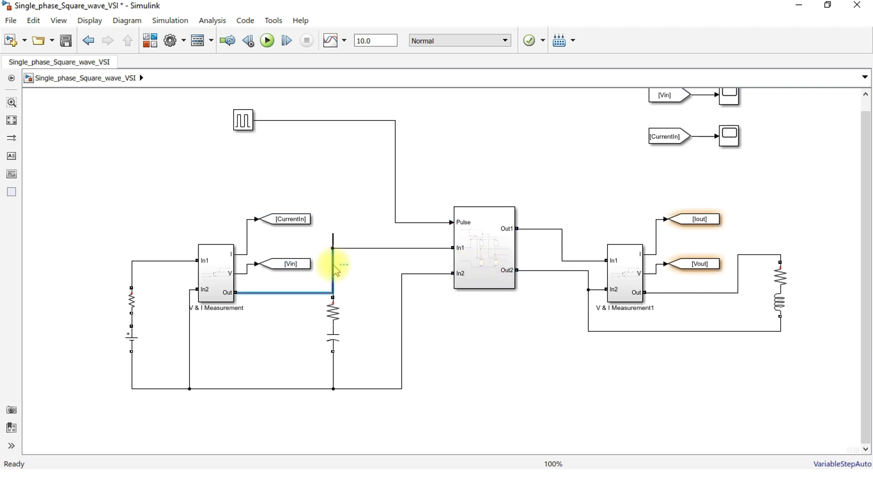
{"action": "left_click", "coordinate": [334, 245]}
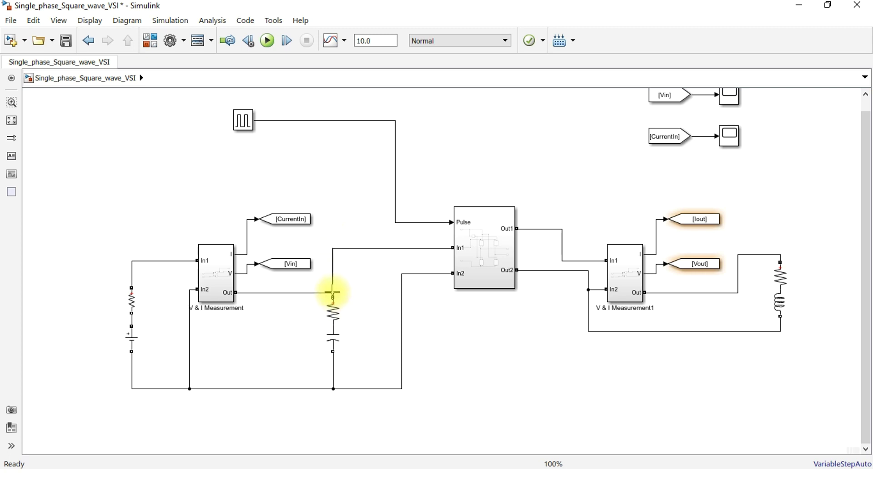
{"action": "left_click_drag", "start_coordinate": [337, 297], "coordinate": [335, 327]}
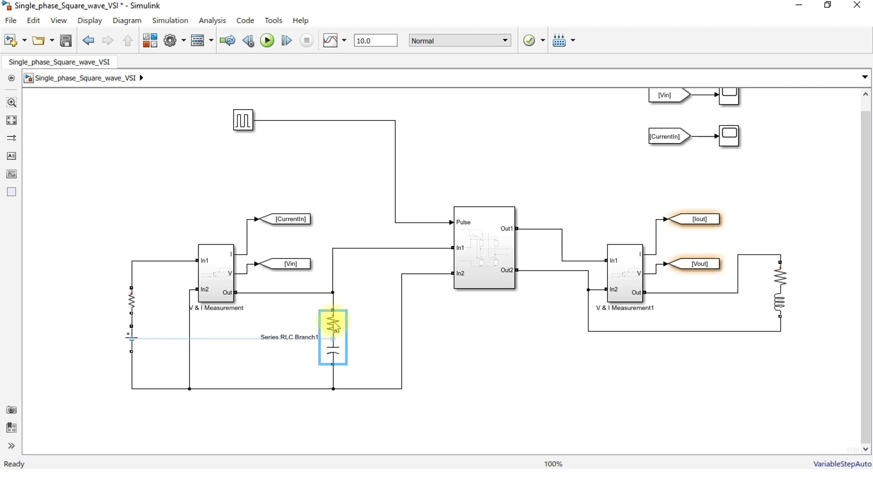
Rename the bridge subsystem as Thyristor Bridge.
{"action": "left_click", "coordinate": [459, 321]}
{"action": "left_click", "coordinate": [476, 286]}
{"action": "left_click", "coordinate": [479, 295]}
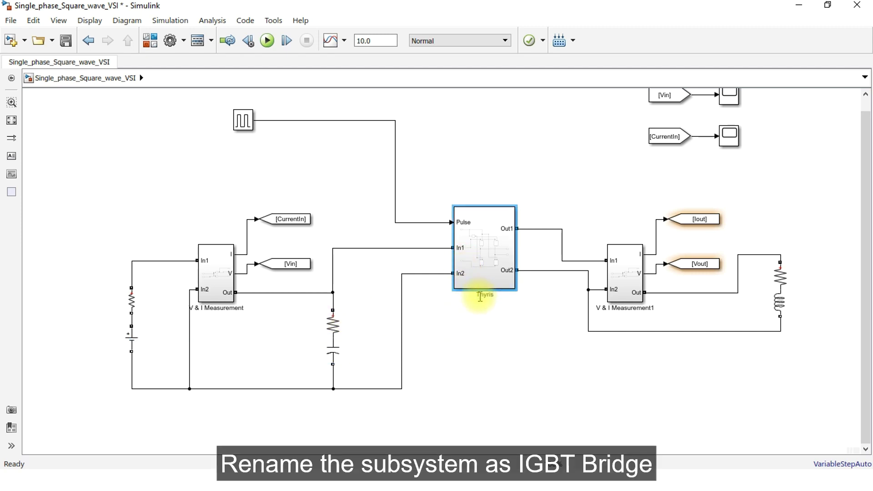
{"action": "type", "text": "Thyristor Bridge"}
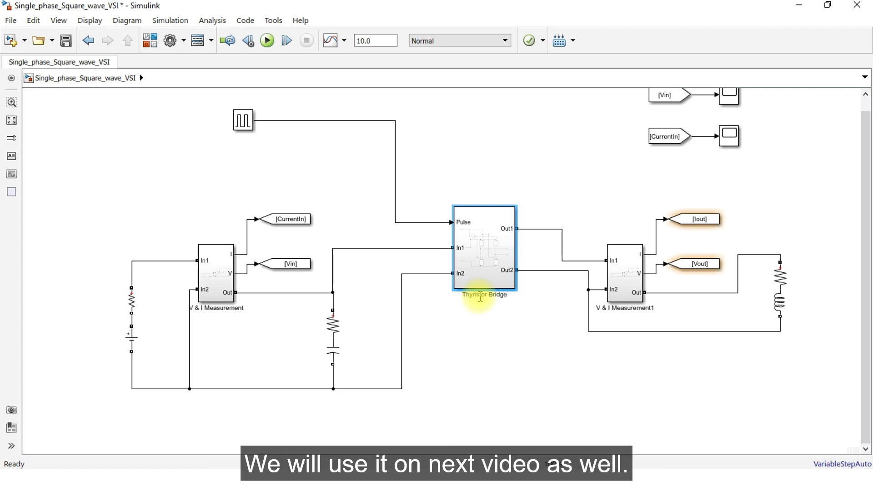
{"action": "double_click", "coordinate": [474, 320]}
{"action": "left_click", "coordinate": [523, 335]}
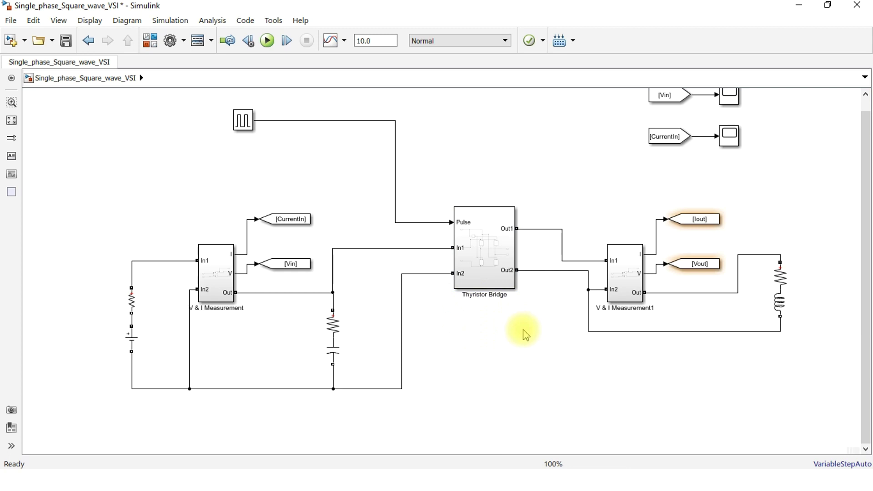
Move the pulse generator beside the bridge's Pulse input and bring the output measurement block and RL load closer to the bridge.
{"action": "left_click_drag", "start_coordinate": [244, 120], "coordinate": [358, 184]}
{"action": "scroll", "coordinate": [710, 182], "scroll_direction": "down", "scroll_amount": 2}
{"action": "left_click_drag", "start_coordinate": [531, 238], "coordinate": [516, 274]}
{"action": "scroll", "coordinate": [728, 357], "scroll_direction": "up", "scroll_amount": 2}
{"action": "left_click_drag", "start_coordinate": [823, 394], "coordinate": [553, 135]}
{"action": "left_click_drag", "start_coordinate": [598, 244], "coordinate": [532, 247]}
{"action": "left_click", "coordinate": [743, 189]}
Shift the source-side circuit closer to the bridge and place the Vin and CurrentIn scope groups above the circuit.
{"action": "scroll", "coordinate": [743, 189], "scroll_direction": "down", "scroll_amount": 2}
{"action": "left_click_drag", "start_coordinate": [429, 131], "coordinate": [191, 351]}
{"action": "left_click_drag", "start_coordinate": [285, 241], "coordinate": [311, 241]}
{"action": "left_click_drag", "start_coordinate": [462, 154], "coordinate": [493, 223]}
{"action": "scroll", "coordinate": [776, 212], "scroll_direction": "up", "scroll_amount": 2}
{"action": "scroll", "coordinate": [776, 211], "scroll_direction": "up", "scroll_amount": 2}
{"action": "left_click_drag", "start_coordinate": [709, 94], "coordinate": [399, 181]}
{"action": "scroll", "coordinate": [666, 152], "scroll_direction": "down", "scroll_amount": 1}
Set the number of input ports to 2 on the scope fed by Vin.
{"action": "left_click", "coordinate": [486, 149]}
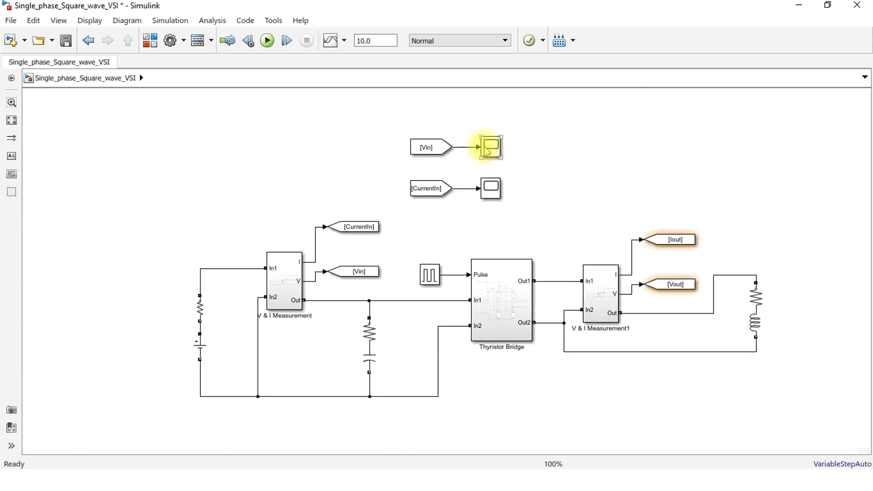
{"action": "right_click", "coordinate": [487, 150]}
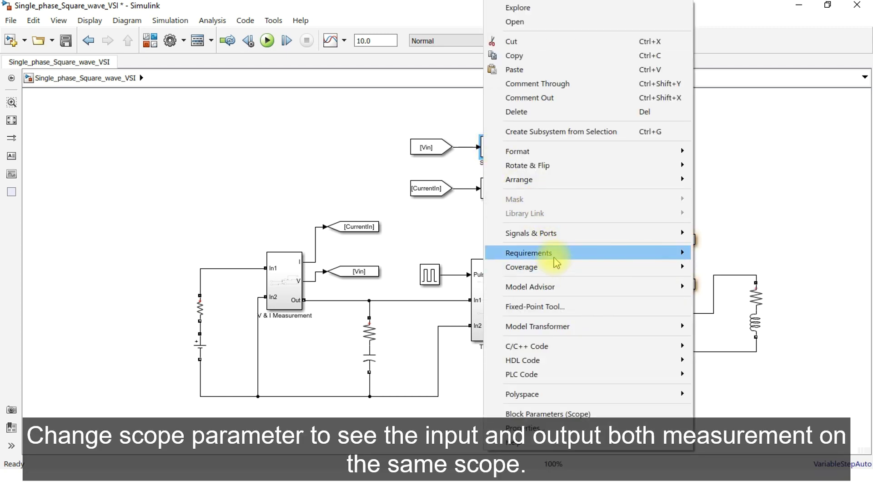
{"action": "mouse_move", "coordinate": [557, 263]}
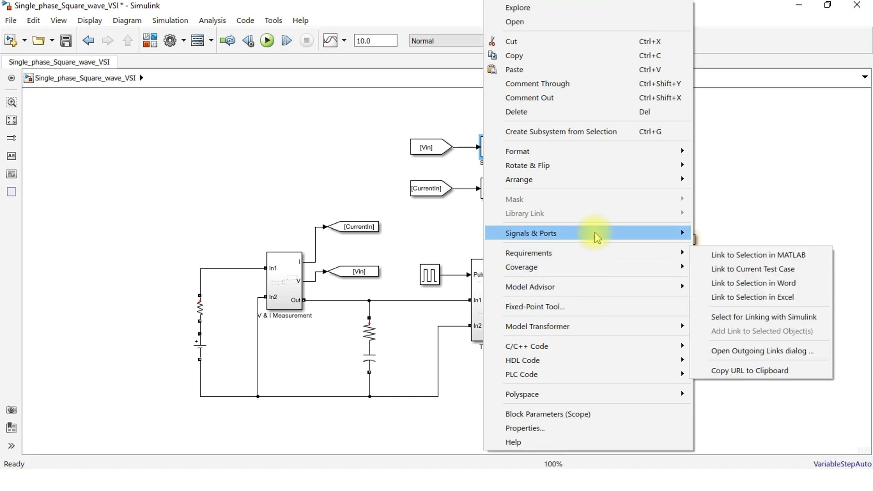
{"action": "mouse_move", "coordinate": [595, 233]}
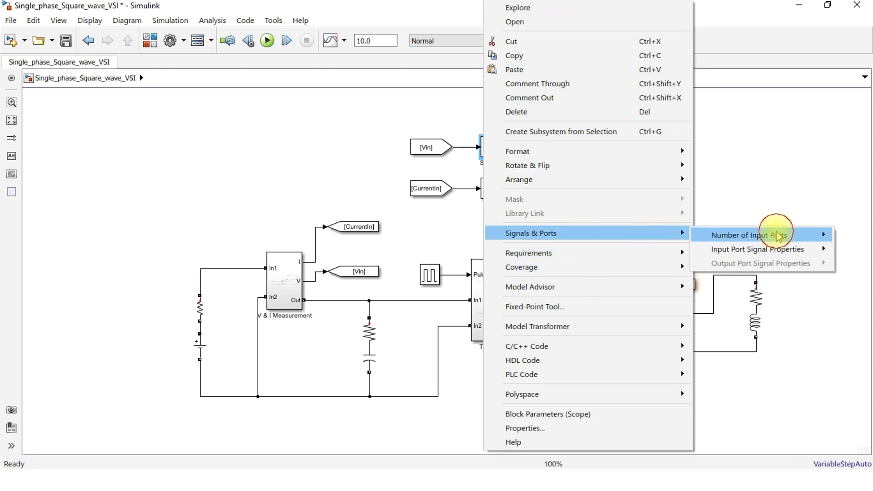
{"action": "mouse_move", "coordinate": [777, 236]}
{"action": "left_click", "coordinate": [665, 253]}
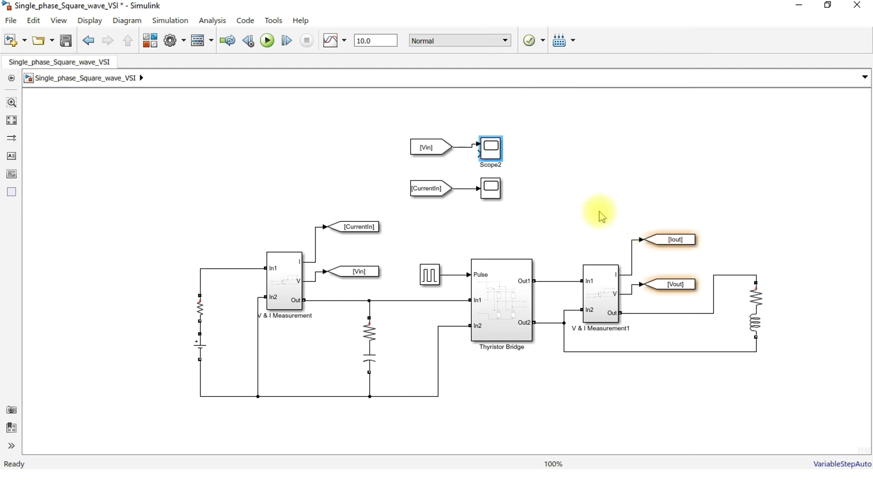
Set the number of input ports to 2 on the scope fed by CurrentIn.
{"action": "left_click", "coordinate": [490, 190]}
{"action": "right_click", "coordinate": [490, 191]}
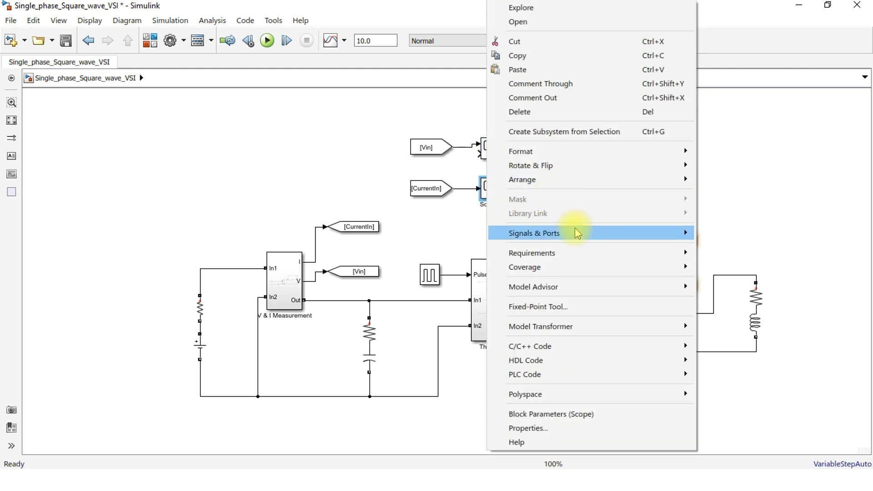
{"action": "mouse_move", "coordinate": [581, 233]}
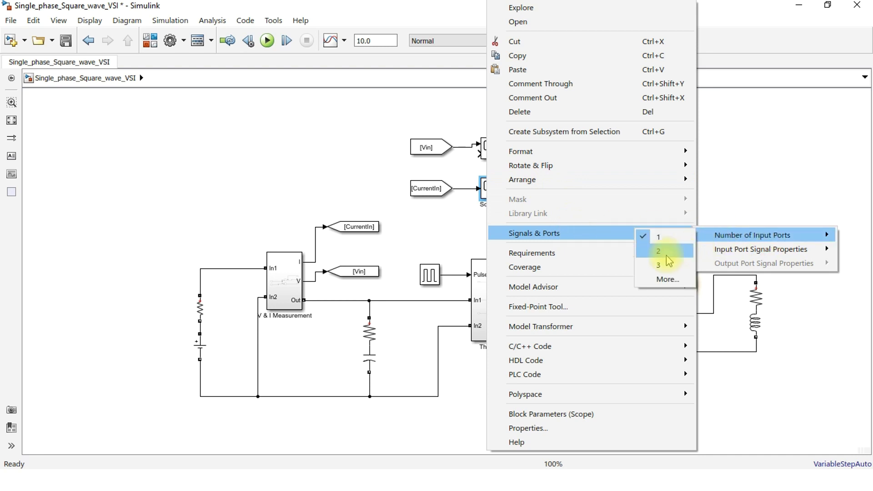
{"action": "left_click", "coordinate": [665, 258]}
Connect a copy of the Vin From block to its scope's second input and arrange the voltage and current scope groups side by side.
{"action": "left_click", "coordinate": [427, 151]}
{"action": "mouse_move", "coordinate": [428, 151]}
{"action": "left_mouse_down"}
{"action": "mouse_move", "coordinate": [428, 170]}
{"action": "mouse_move", "coordinate": [478, 154]}
{"action": "left_mouse_up"}
{"action": "left_click_drag", "start_coordinate": [527, 174], "coordinate": [563, 151]}
{"action": "left_click_drag", "start_coordinate": [506, 114], "coordinate": [386, 195]}
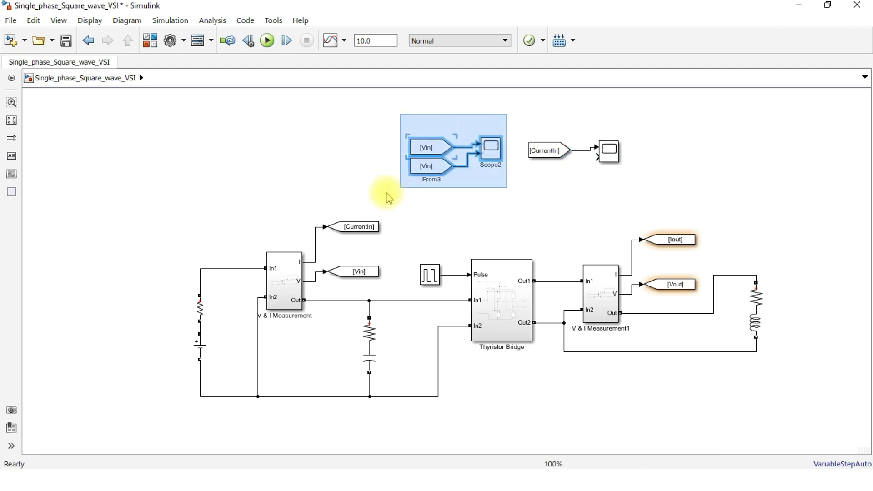
{"action": "left_click_drag", "start_coordinate": [490, 155], "coordinate": [404, 178]}
{"action": "left_click", "coordinate": [452, 191]}
{"action": "left_click_drag", "start_coordinate": [629, 135], "coordinate": [529, 194]}
{"action": "left_click_drag", "start_coordinate": [609, 163], "coordinate": [584, 177]}
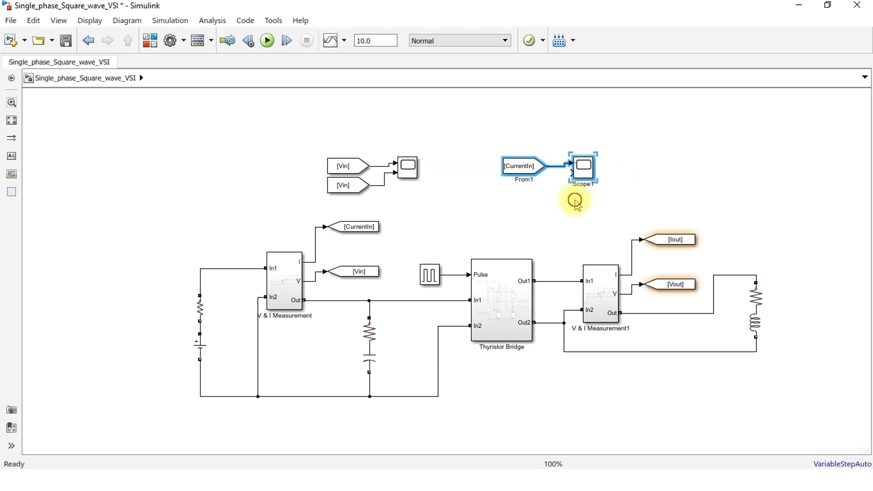
Duplicate the CurrentIn From block, connect the copy to its scope's second input and align it below the original.
{"action": "left_click", "coordinate": [532, 167]}
{"action": "mouse_move", "coordinate": [533, 169]}
{"action": "left_mouse_down"}
{"action": "mouse_move", "coordinate": [541, 179]}
{"action": "mouse_move", "coordinate": [535, 197]}
{"action": "mouse_move", "coordinate": [562, 173]}
{"action": "left_mouse_up"}
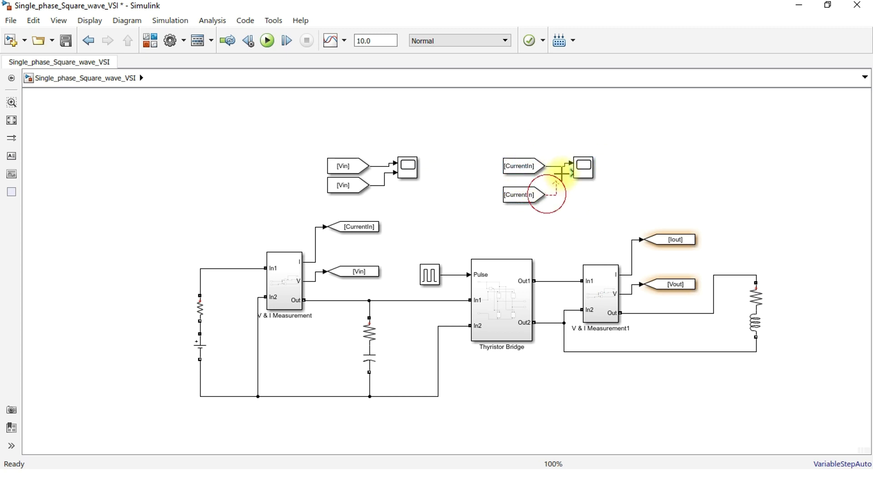
{"action": "left_click_drag", "start_coordinate": [523, 195], "coordinate": [522, 186]}
{"action": "left_click", "coordinate": [573, 207]}
Set the Goto tag of the lower Vin From block to Vout.
{"action": "left_click", "coordinate": [358, 185]}
{"action": "double_click", "coordinate": [357, 185]}
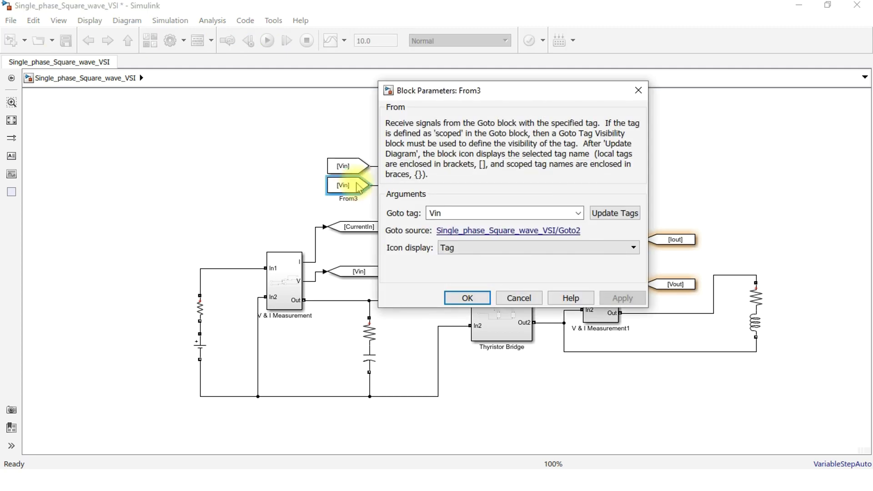
{"action": "double_click", "coordinate": [456, 212]}
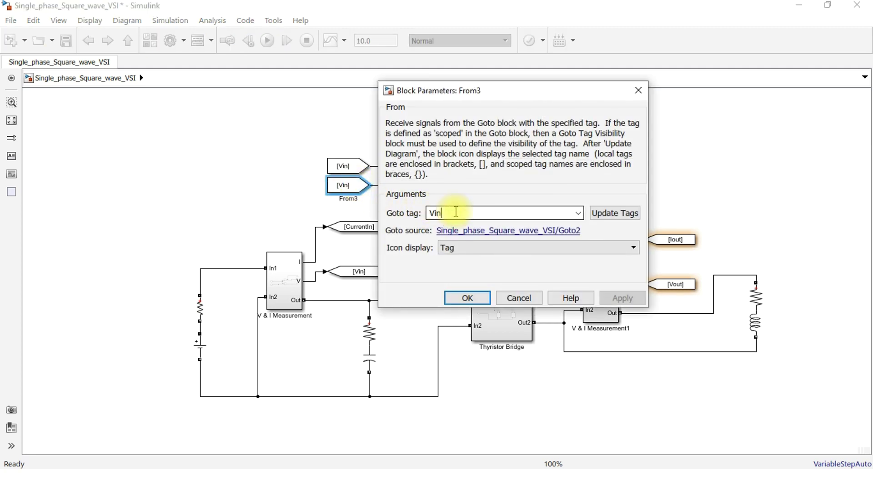
{"action": "type", "text": "Vo"}
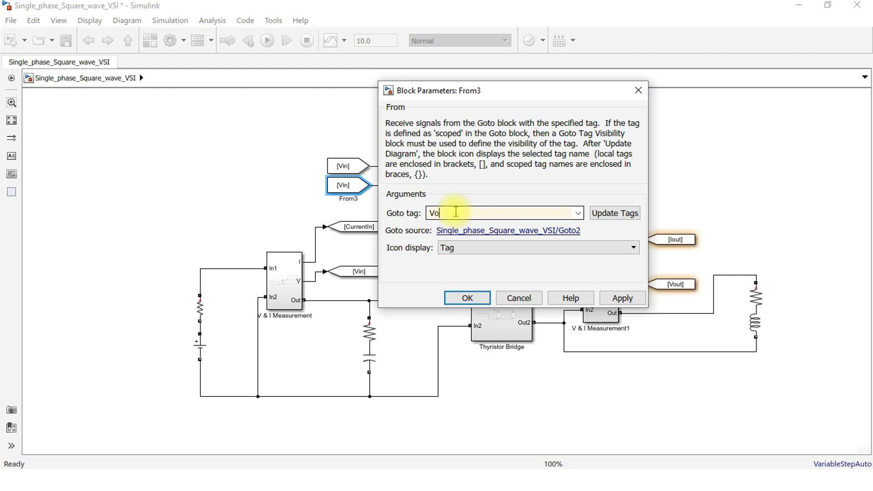
{"action": "type", "text": "ut"}
{"action": "left_click", "coordinate": [621, 298]}
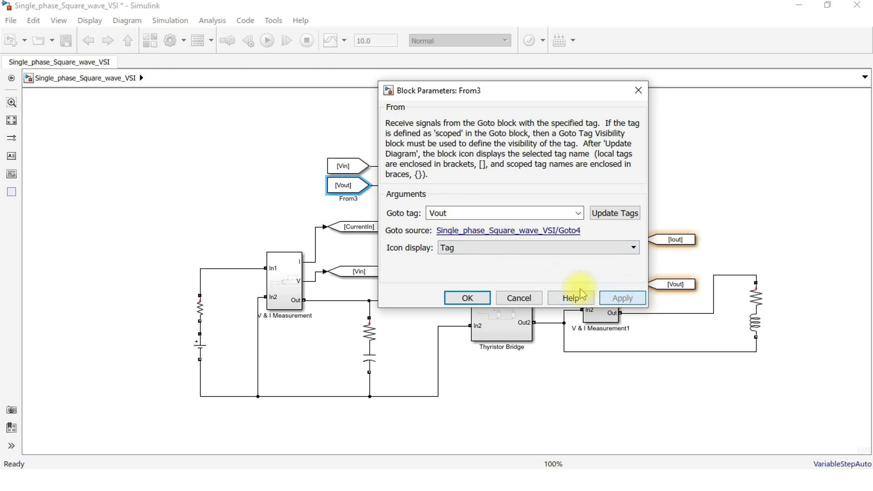
{"action": "left_click", "coordinate": [468, 298]}
Set the Goto tag of the lower CurrentIn From block to Iout.
{"action": "double_click", "coordinate": [521, 186]}
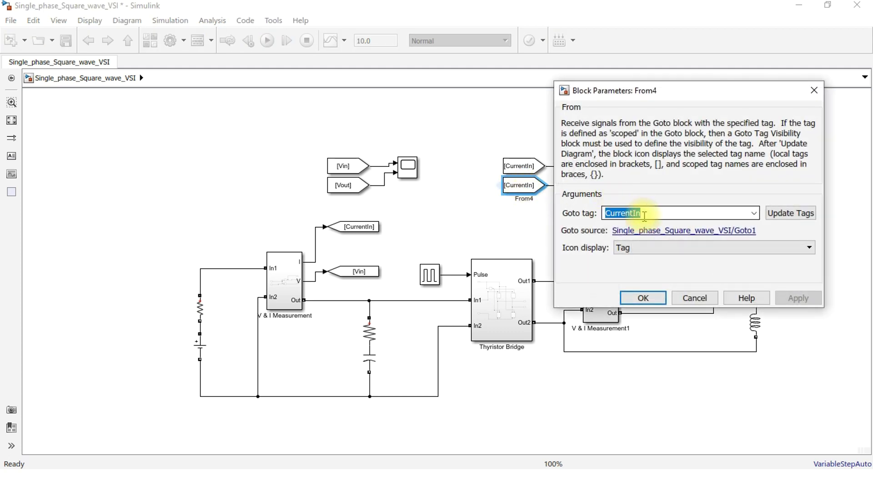
{"action": "type", "text": "Iout"}
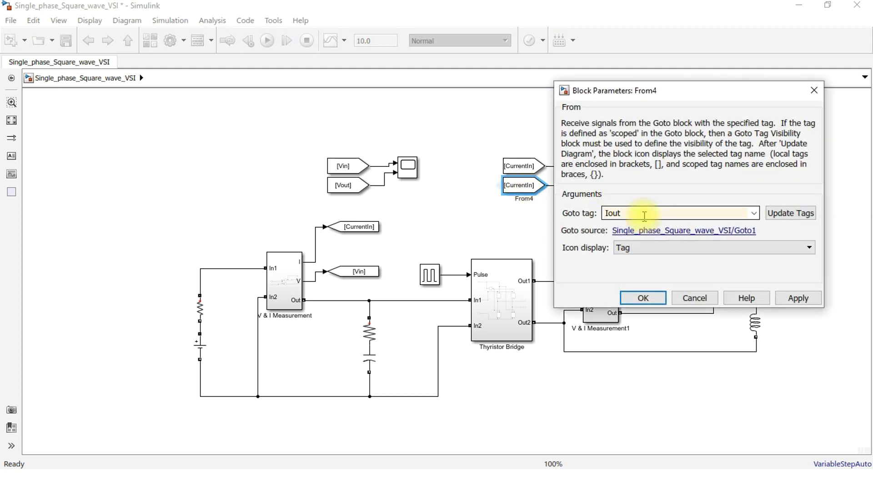
{"action": "left_click", "coordinate": [798, 298]}
{"action": "left_click", "coordinate": [662, 298]}
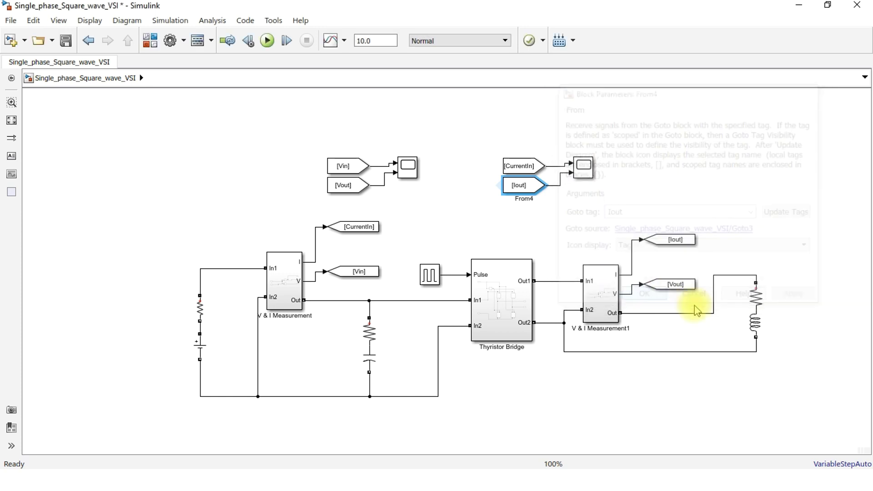
Set the pulse generator's period to 0.02 seconds and its pulse width to 50 percent, and apply the settings.
{"action": "scroll", "coordinate": [637, 211], "scroll_direction": "up", "scroll_amount": 1}
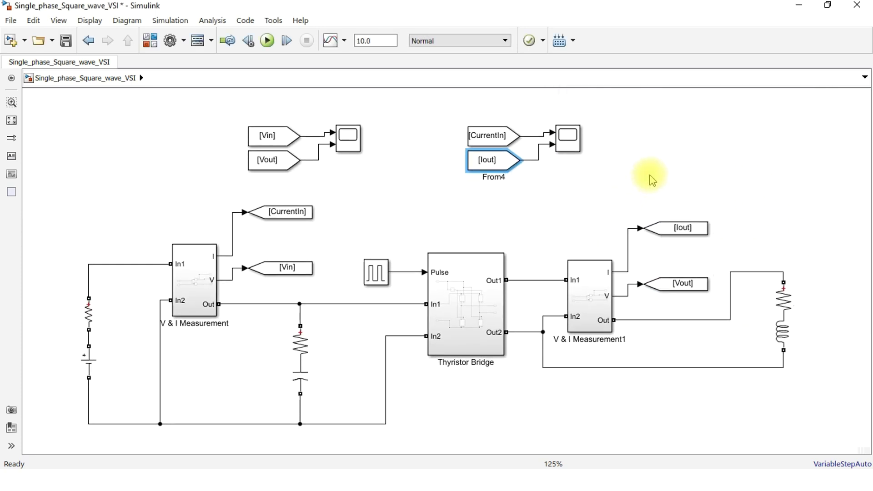
{"action": "scroll", "coordinate": [649, 150], "scroll_direction": "up", "scroll_amount": 1}
{"action": "scroll", "coordinate": [660, 155], "scroll_direction": "down", "scroll_amount": 1}
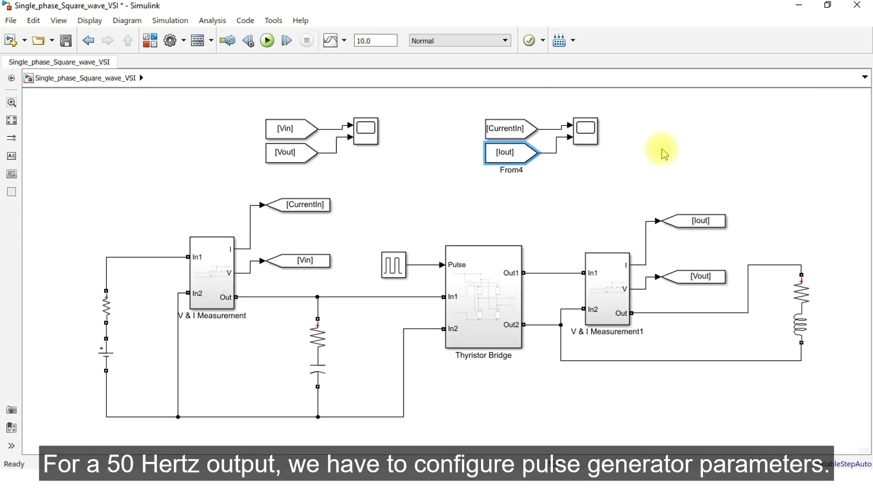
{"action": "left_click", "coordinate": [636, 400]}
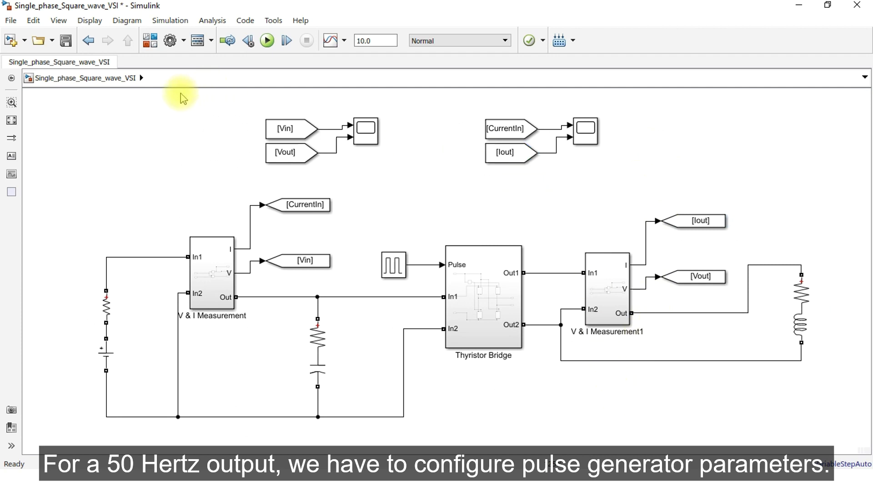
{"action": "double_click", "coordinate": [393, 275]}
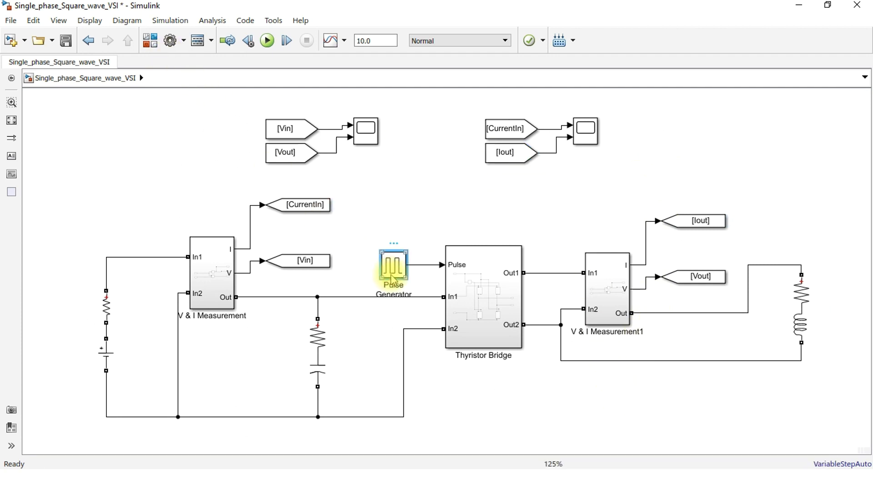
{"action": "left_click_drag", "start_coordinate": [601, 113], "coordinate": [594, 61]}
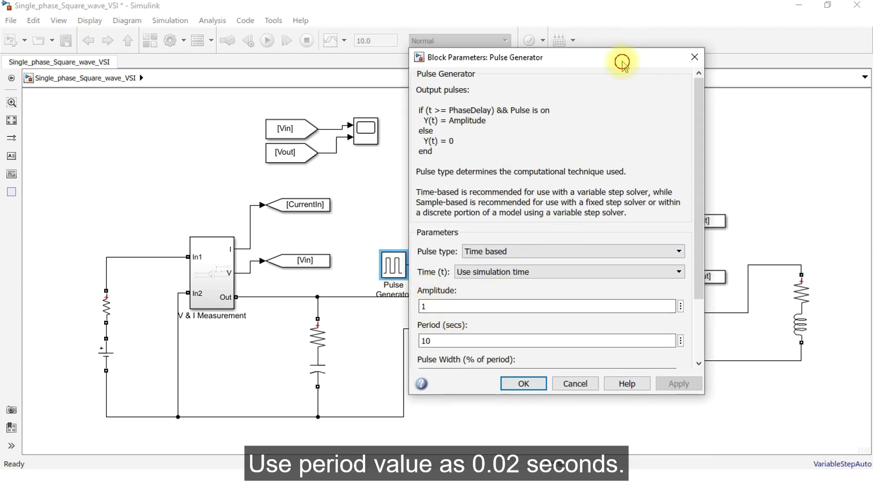
{"action": "left_click_drag", "start_coordinate": [623, 58], "coordinate": [616, 38]}
{"action": "scroll", "coordinate": [539, 293], "scroll_direction": "down", "scroll_amount": 3}
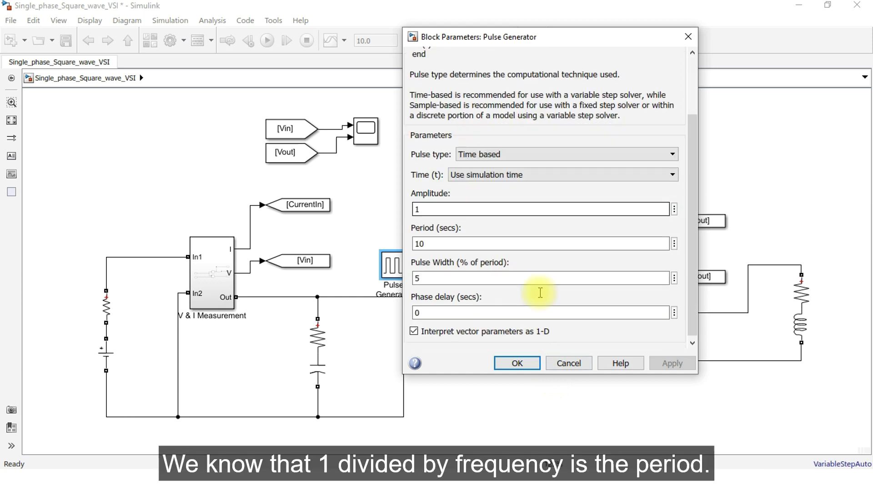
{"action": "left_click", "coordinate": [437, 239]}
{"action": "type", "text": "02"}
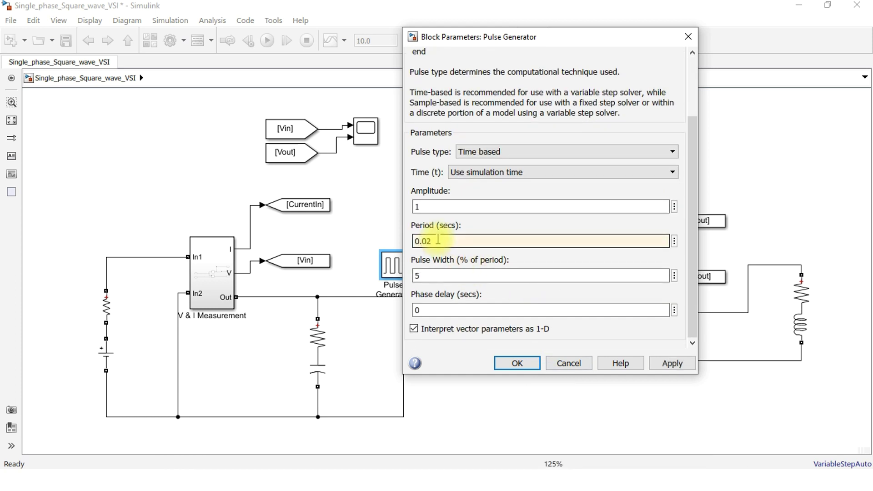
{"action": "double_click", "coordinate": [440, 280]}
{"action": "type", "text": "50"}
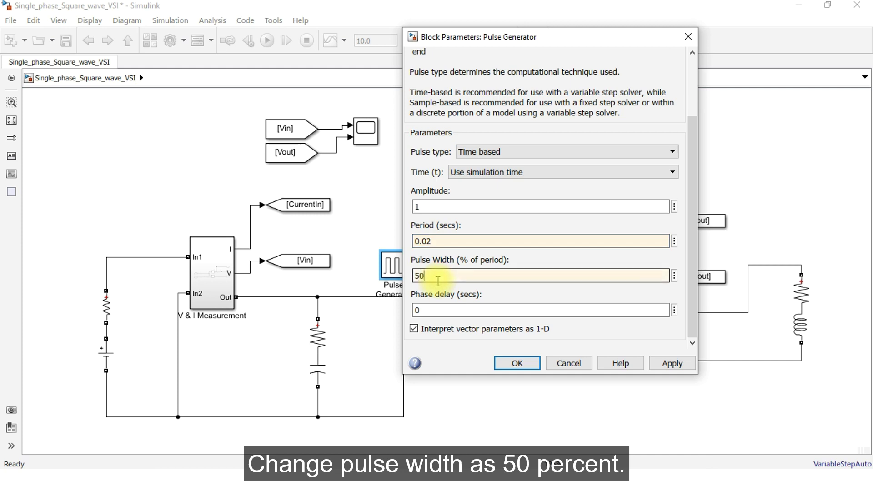
{"action": "left_click", "coordinate": [672, 363]}
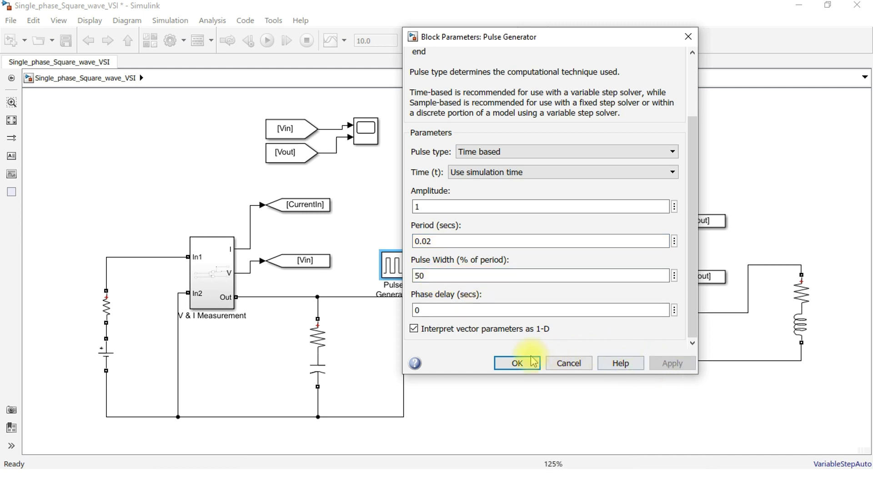
Duplicate the Vin/Vout scope above the Thyristor Bridge, connect the copy's first input to the pulse generator signal, and save the model.
{"action": "left_click", "coordinate": [517, 363]}
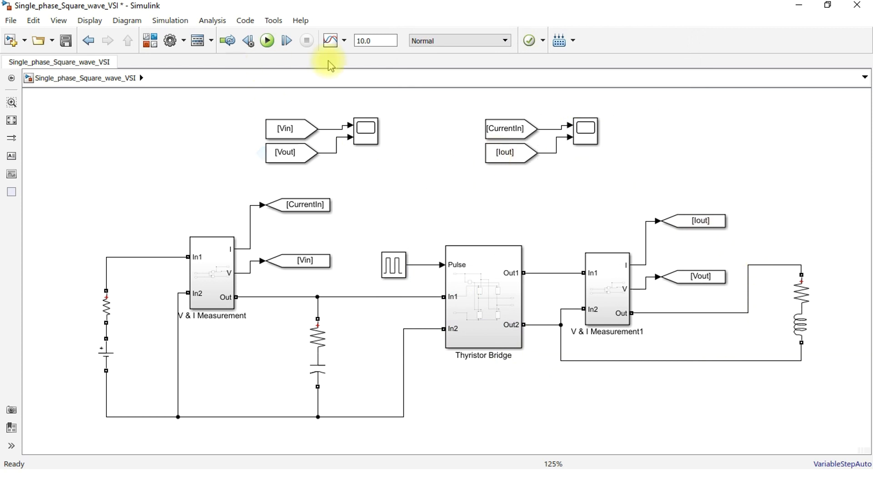
{"action": "left_click", "coordinate": [377, 135]}
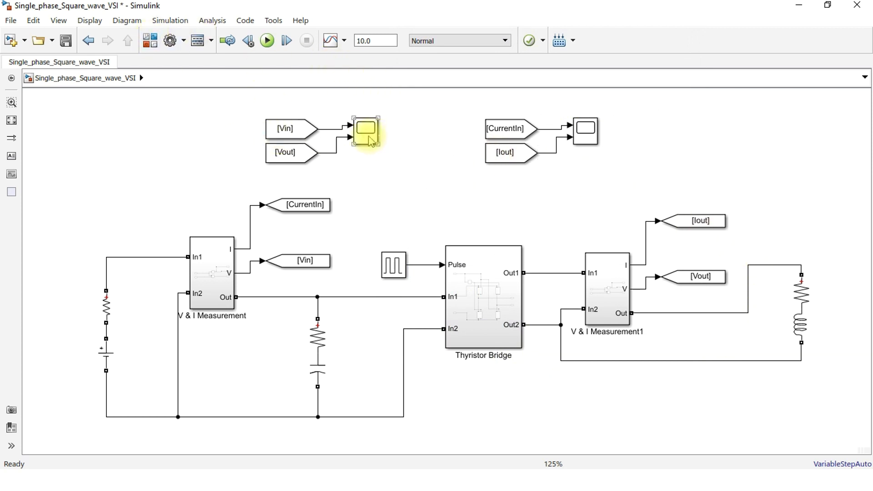
{"action": "left_click_drag", "start_coordinate": [371, 141], "coordinate": [448, 209]}
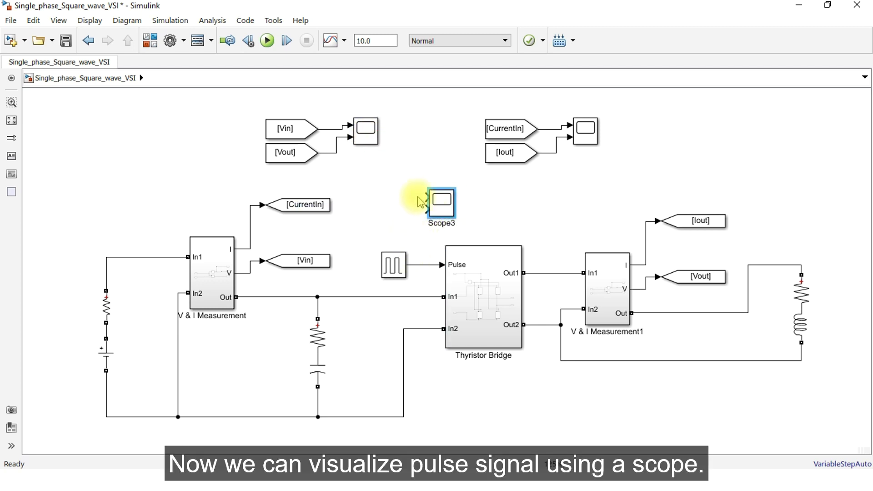
{"action": "left_click_drag", "start_coordinate": [424, 197], "coordinate": [420, 265]}
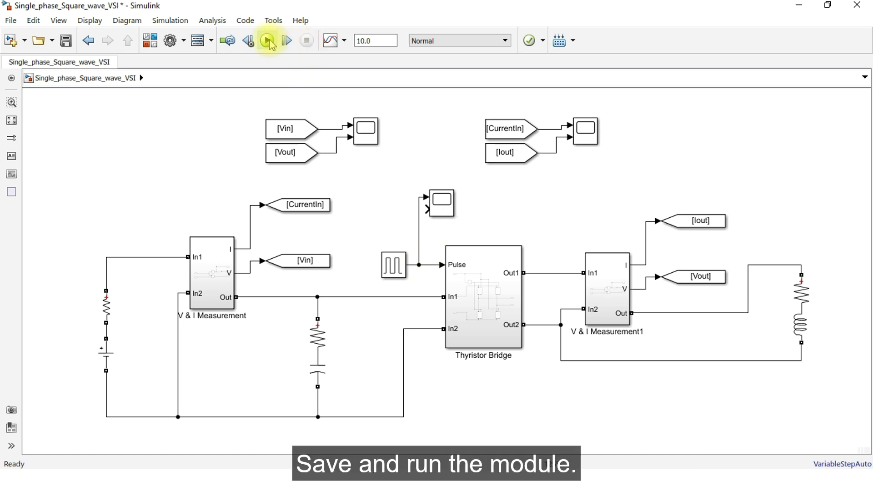
{"action": "left_click", "coordinate": [11, 21]}
{"action": "left_click", "coordinate": [26, 98]}
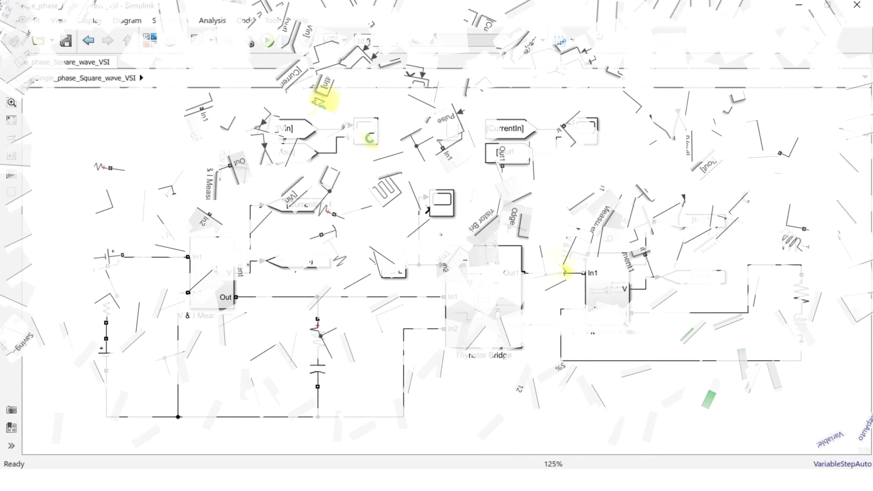
Open the pulse signal's scope at full size, inspect its plot and close it.
{"action": "left_click", "coordinate": [441, 203]}
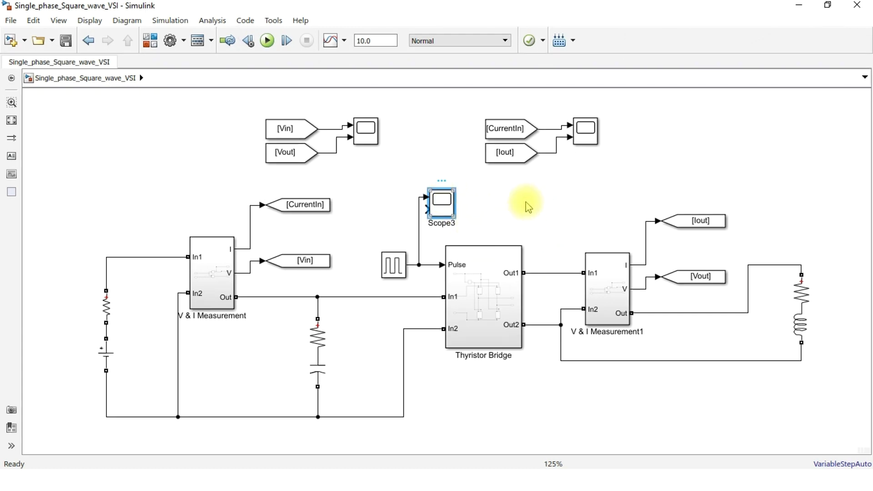
{"action": "double_click", "coordinate": [448, 205]}
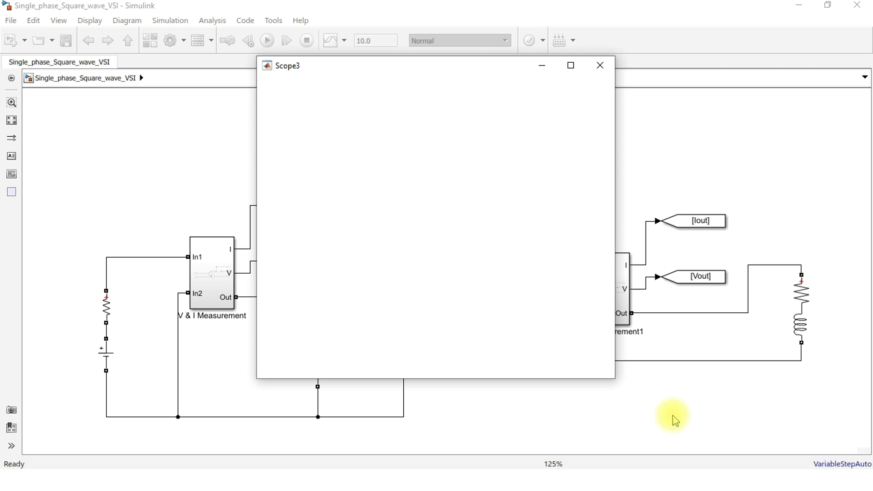
{"action": "left_click_drag", "start_coordinate": [506, 72], "coordinate": [513, 103]}
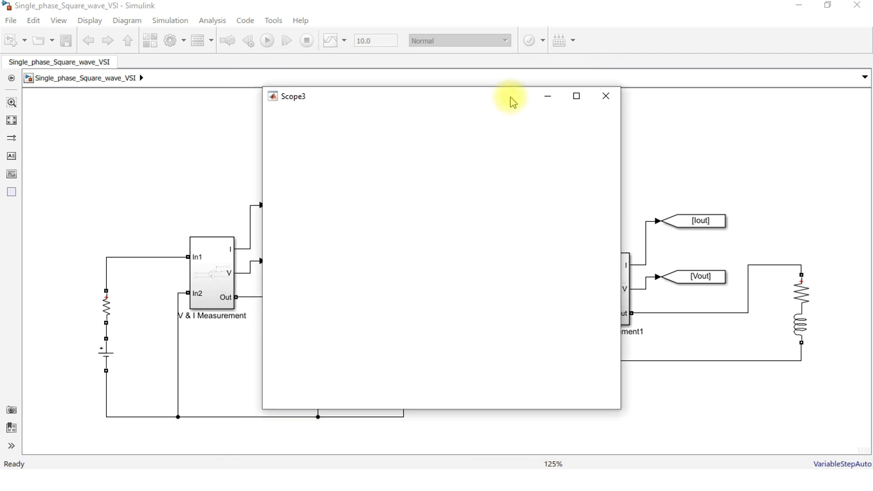
{"action": "left_click", "coordinate": [576, 96]}
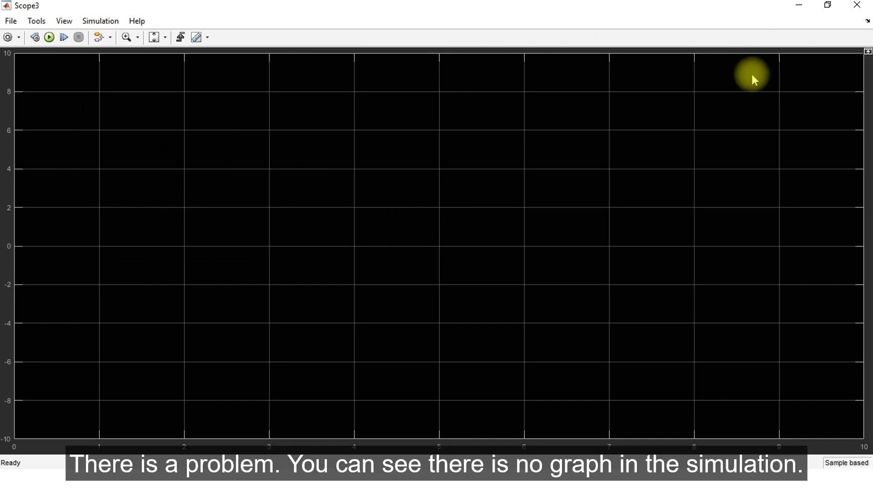
{"action": "left_click_drag", "start_coordinate": [723, 6], "coordinate": [575, 4]}
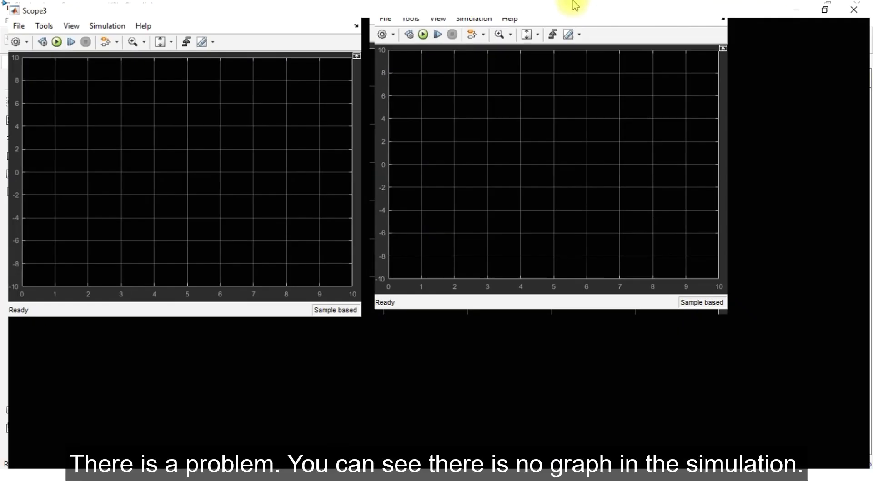
{"action": "left_click", "coordinate": [856, 6]}
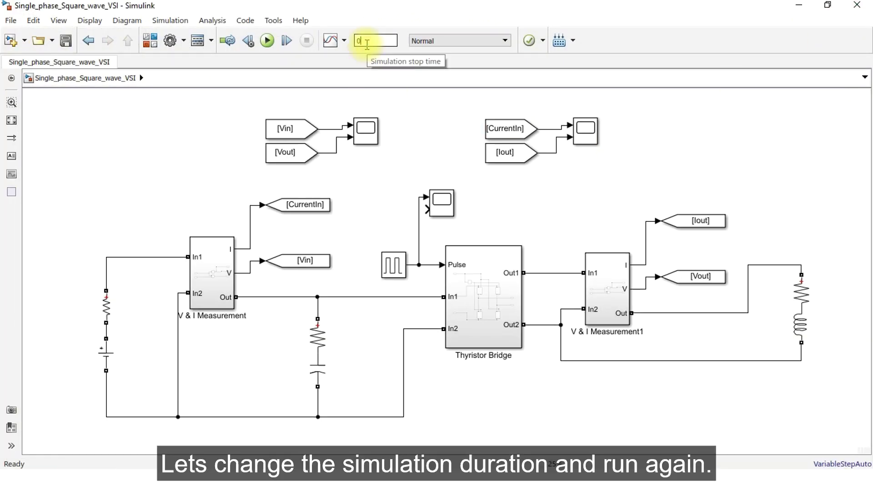
Set the simulation stop time to 0.2 and review the pulse generator's parameters.
{"action": "key", "text": "Return"}
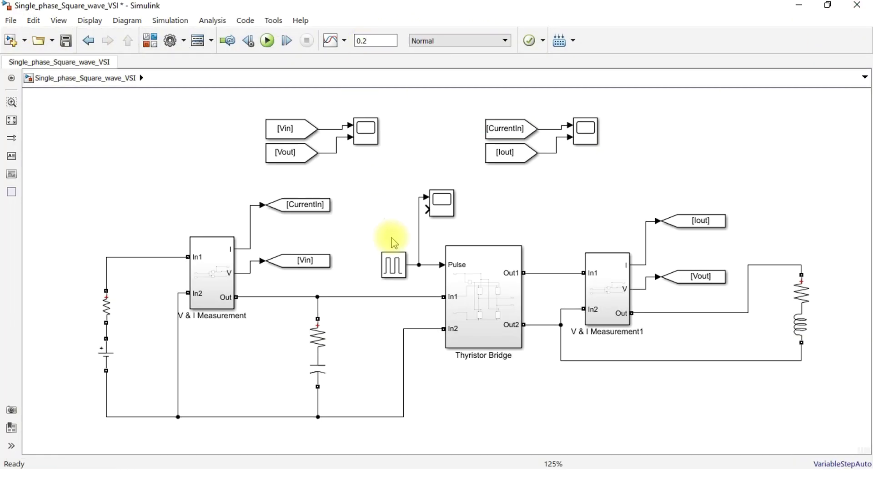
{"action": "left_click", "coordinate": [395, 268]}
{"action": "double_click", "coordinate": [395, 268]}
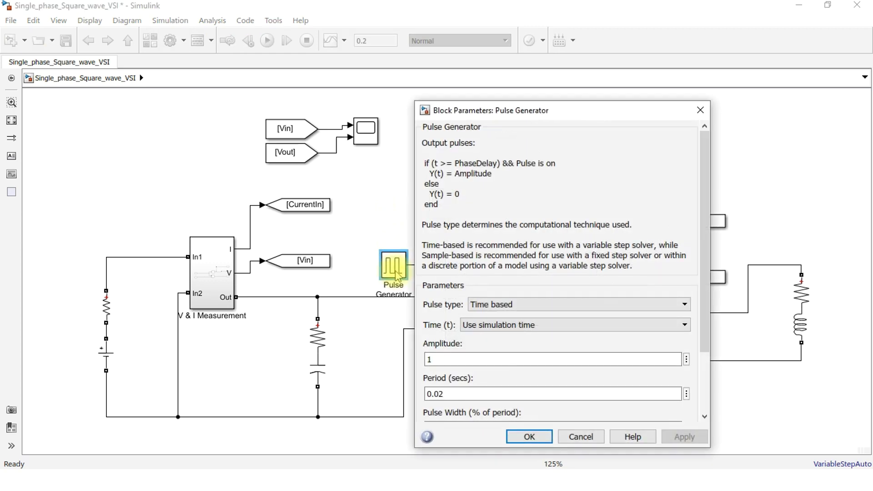
{"action": "scroll", "coordinate": [542, 355], "scroll_direction": "down", "scroll_amount": 3}
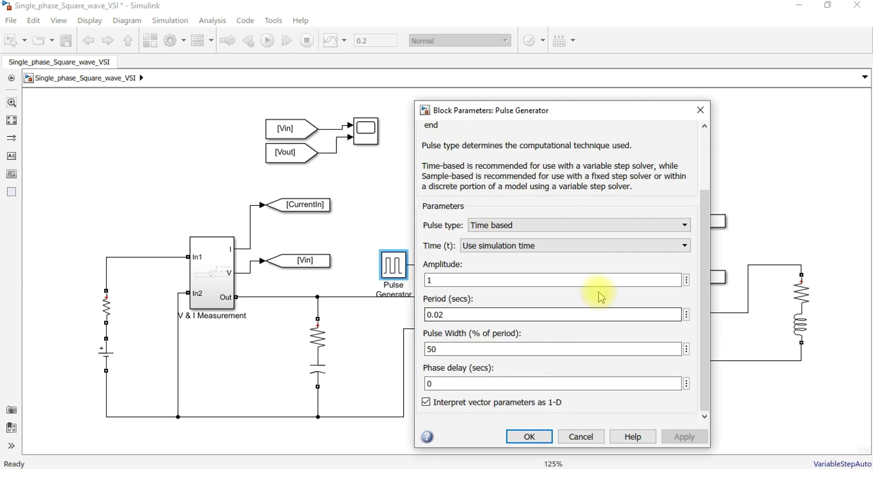
{"action": "left_click", "coordinate": [531, 437]}
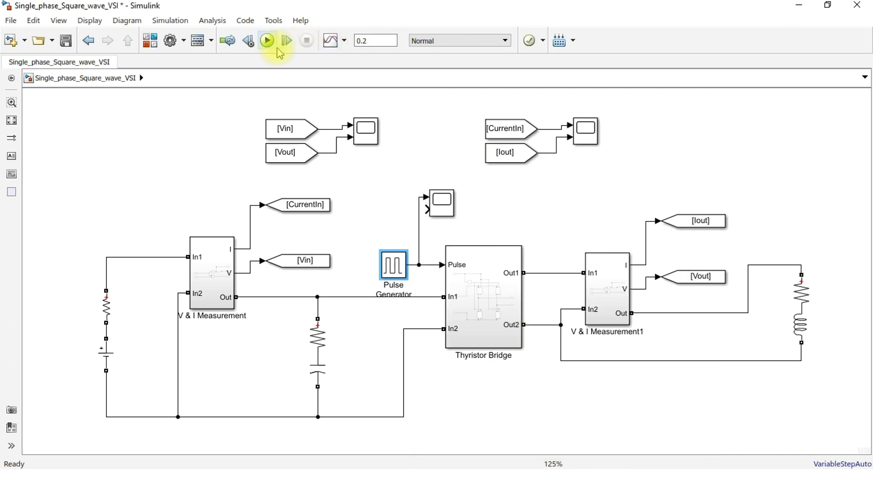
Run the simulation and read the reported diagnostics, closing the Diagnostic Viewer when done.
{"action": "left_click", "coordinate": [273, 46]}
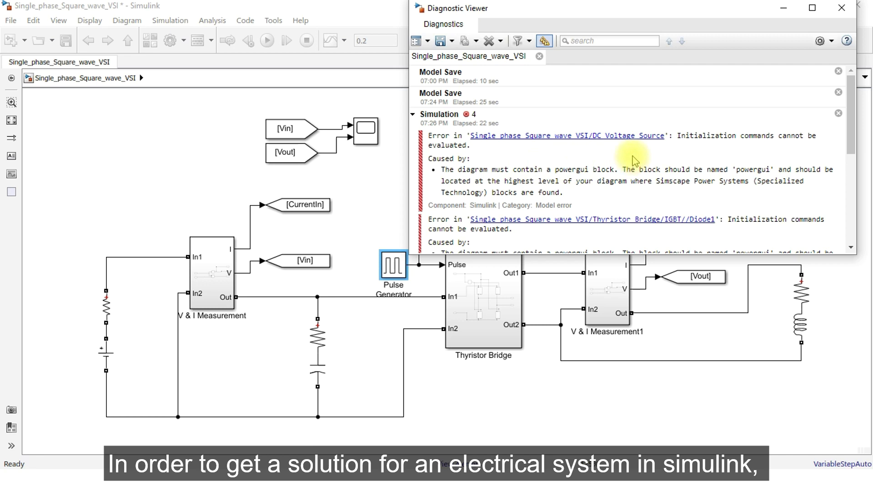
{"action": "left_click", "coordinate": [842, 8]}
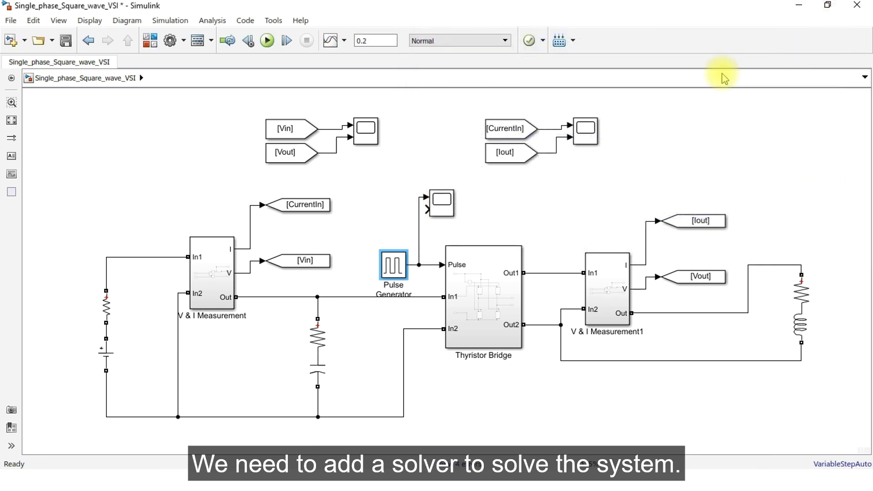
Add a powergui block from the library to the empty area beside the Vin and Vout From blocks.
{"action": "left_click", "coordinate": [337, 197]}
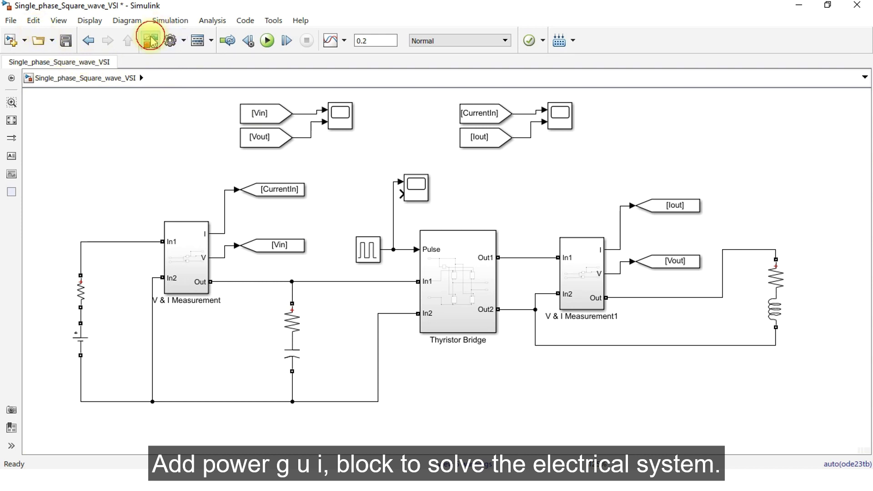
{"action": "left_click", "coordinate": [150, 40]}
{"action": "left_click_drag", "start_coordinate": [223, 109], "coordinate": [141, 150]}
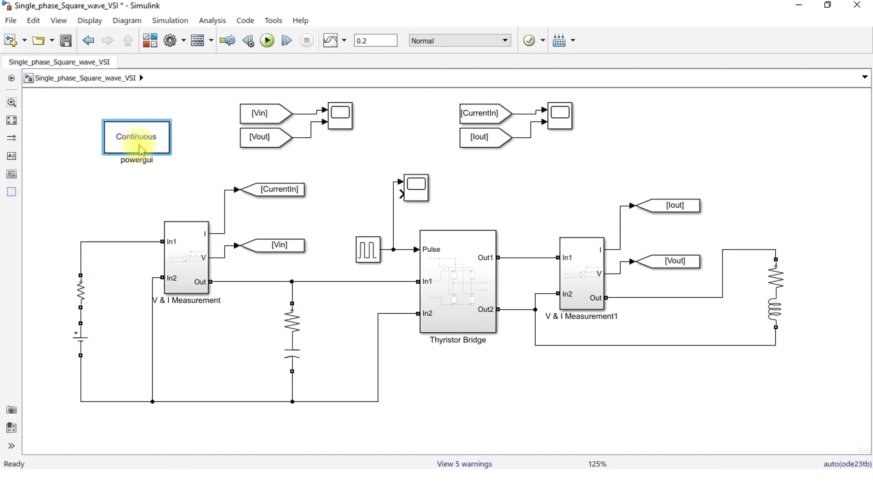
{"action": "left_click", "coordinate": [491, 173]}
{"action": "left_click", "coordinate": [364, 258]}
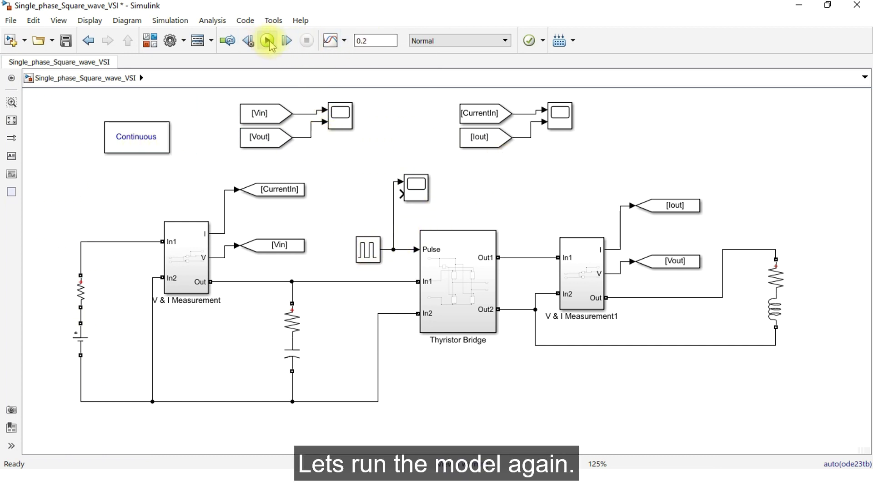
Run the simulation with the powergui block in place and view the pulse generator's waveform in its scope.
{"action": "left_click", "coordinate": [269, 41]}
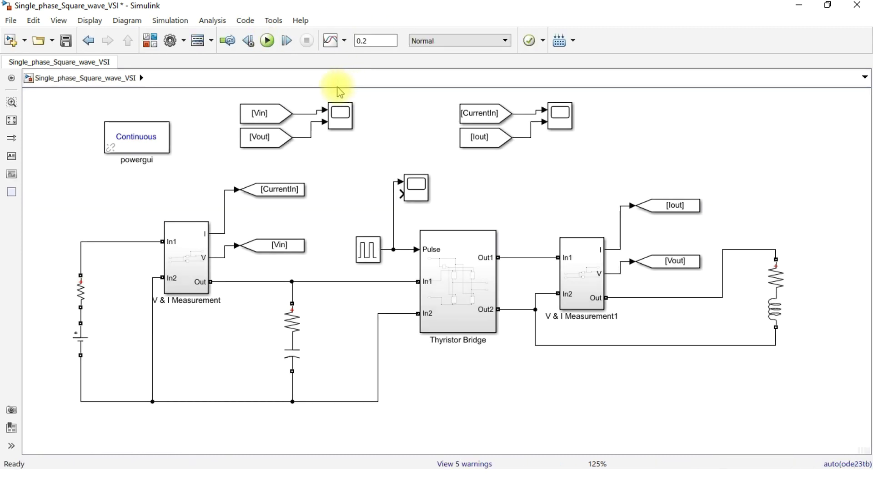
{"action": "left_click", "coordinate": [415, 196]}
{"action": "double_click", "coordinate": [414, 194]}
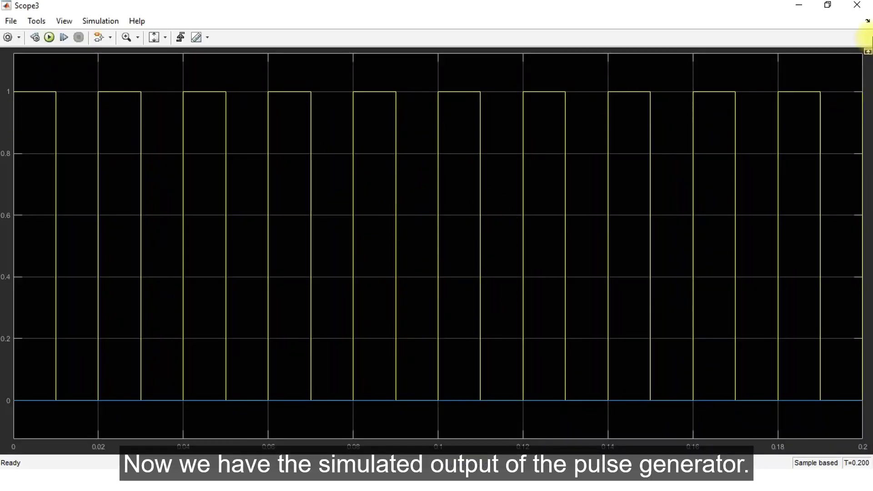
{"action": "left_click", "coordinate": [857, 6]}
View the Vin and Vout waveforms in their scope at full size and close it.
{"action": "left_click", "coordinate": [342, 119]}
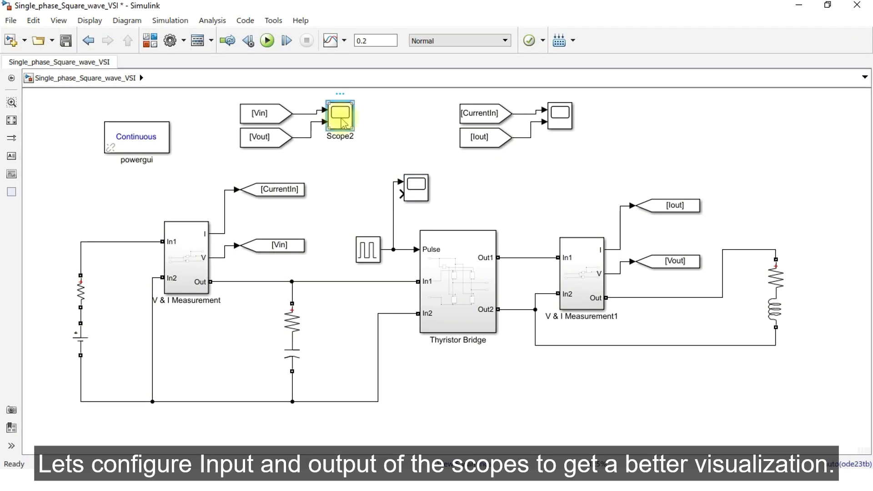
{"action": "double_click", "coordinate": [342, 122]}
{"action": "left_click", "coordinate": [569, 65]}
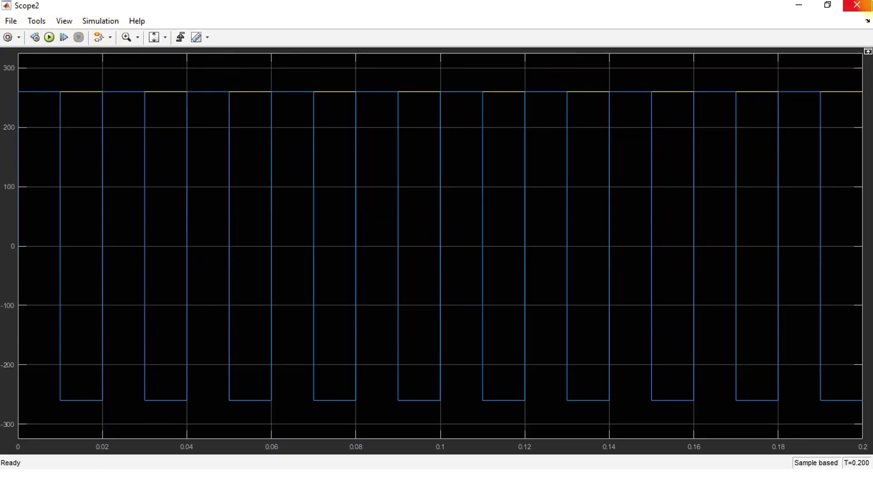
{"action": "left_click", "coordinate": [856, 5]}
Configure the Vin/Vout scope's layout as two displays stacked in one column.
{"action": "double_click", "coordinate": [339, 117]}
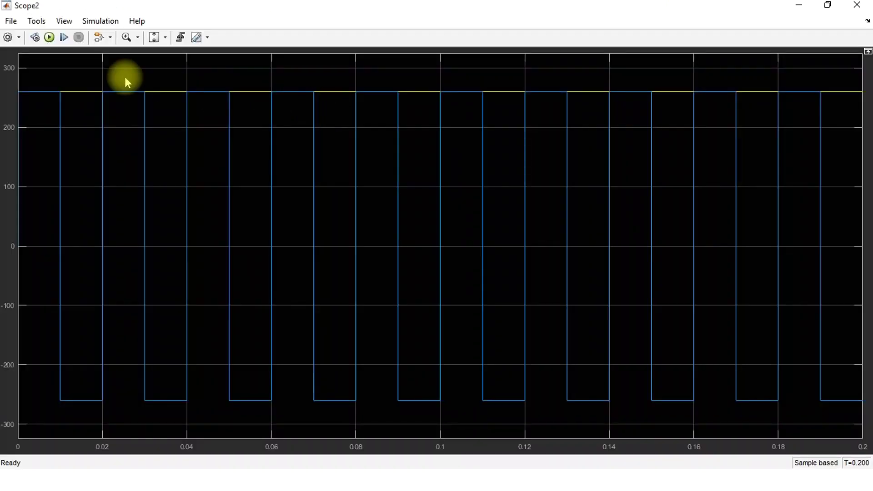
{"action": "left_click", "coordinate": [6, 41]}
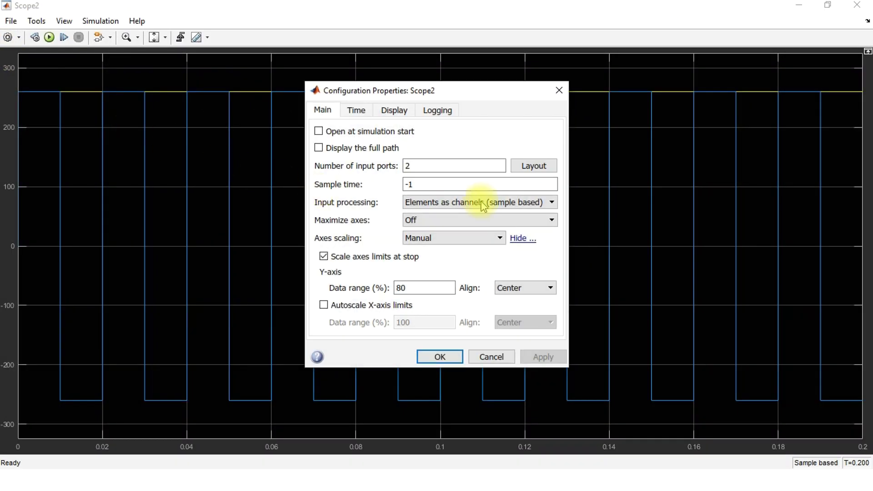
{"action": "left_click", "coordinate": [536, 168]}
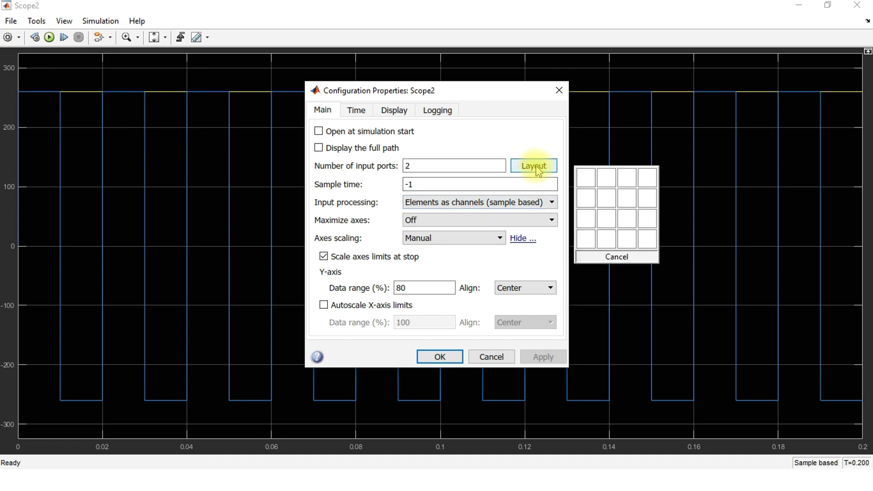
{"action": "left_click", "coordinate": [586, 195]}
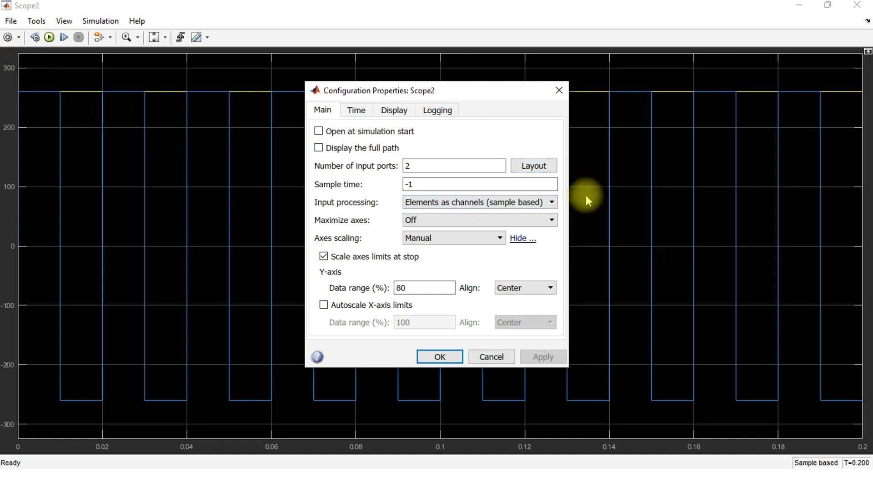
{"action": "left_click", "coordinate": [454, 360]}
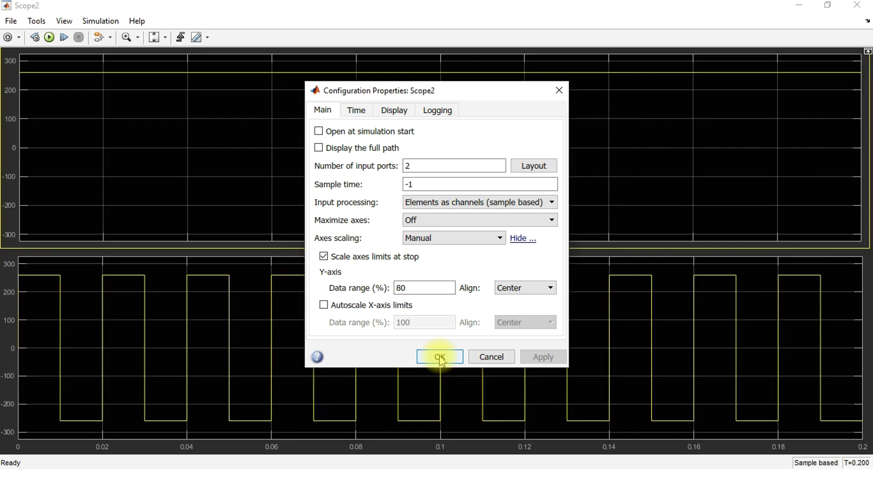
{"action": "left_click", "coordinate": [440, 358]}
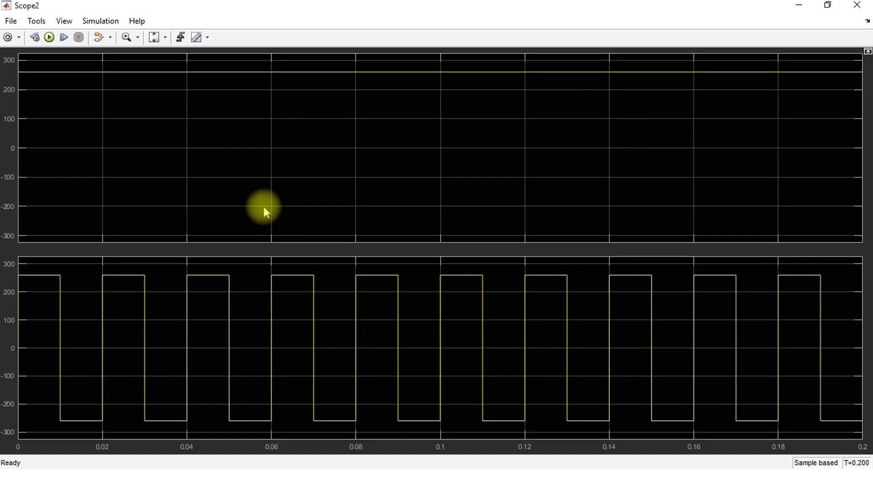
Change the line color of the scope's lower display, showing Vout, to green and apply the style.
{"action": "right_click", "coordinate": [187, 122]}
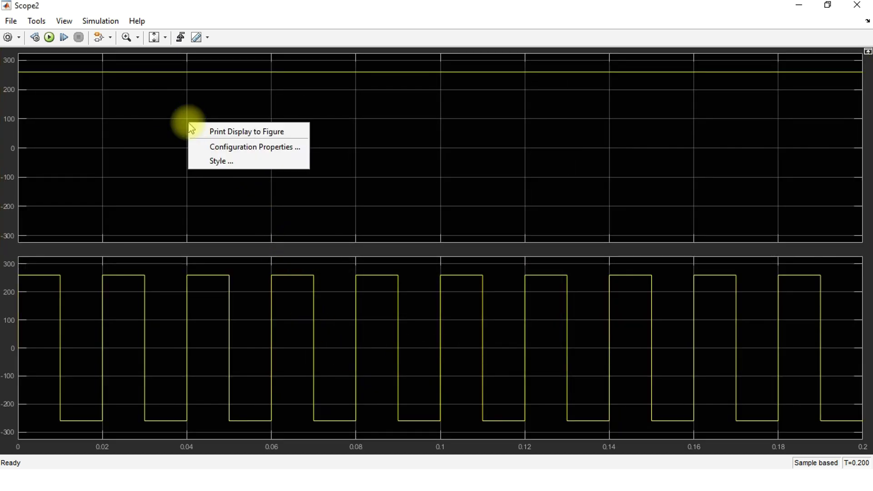
{"action": "right_click", "coordinate": [280, 309]}
{"action": "left_click", "coordinate": [323, 348]}
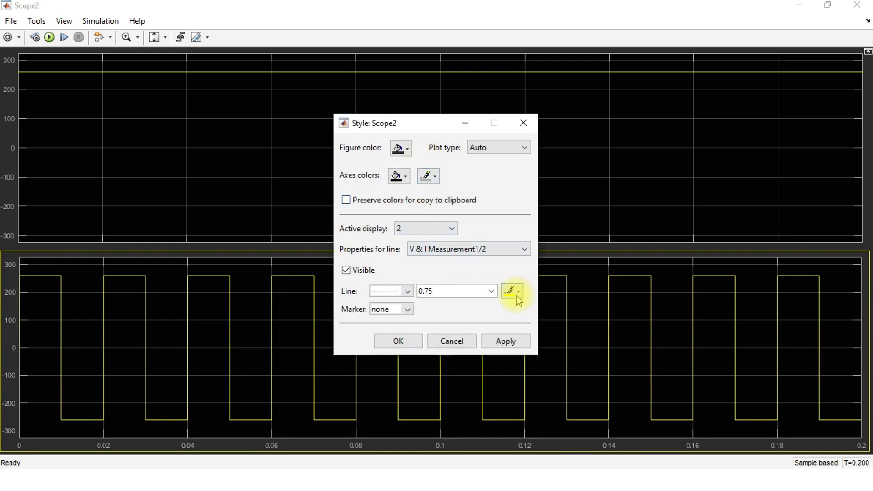
{"action": "left_click", "coordinate": [518, 293]}
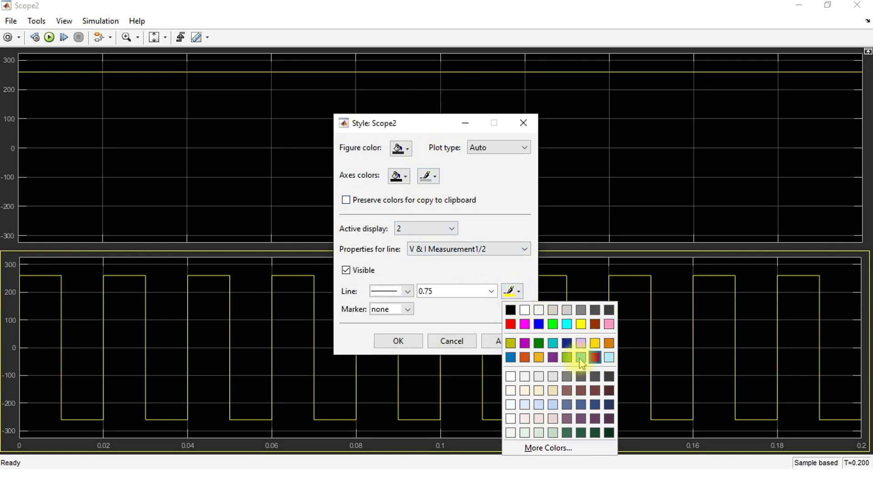
{"action": "left_click", "coordinate": [552, 325]}
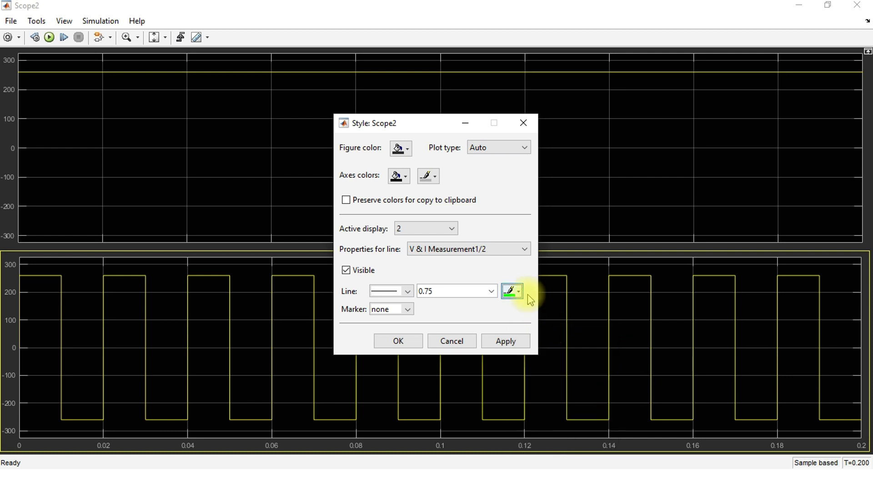
{"action": "left_click", "coordinate": [504, 340]}
{"action": "left_click", "coordinate": [401, 341]}
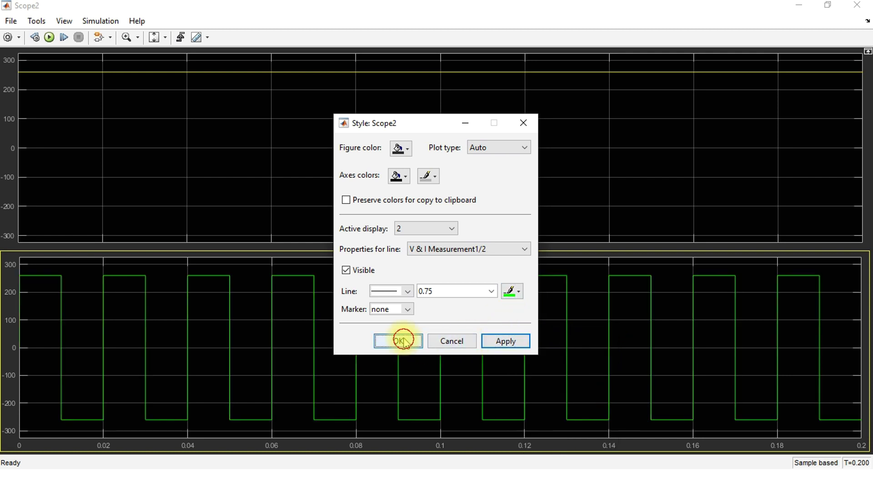
Close the Vin/Vout scope and lay out the CurrentIn/Iout scope at full size as two displays stacked in one column.
{"action": "left_click", "coordinate": [853, 8]}
{"action": "left_click", "coordinate": [558, 119]}
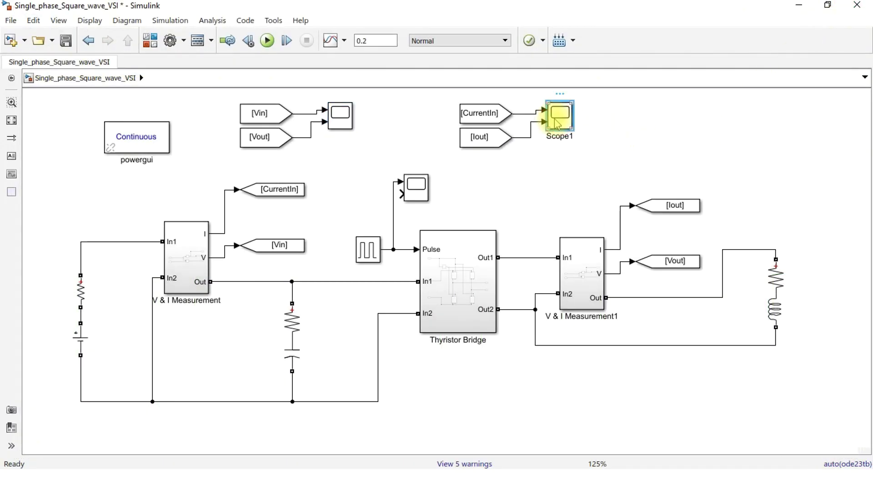
{"action": "double_click", "coordinate": [557, 123]}
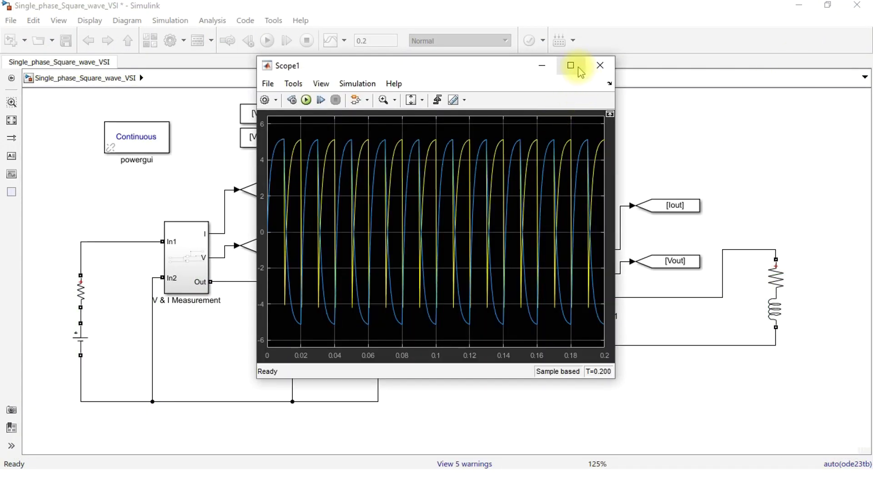
{"action": "left_click", "coordinate": [572, 65]}
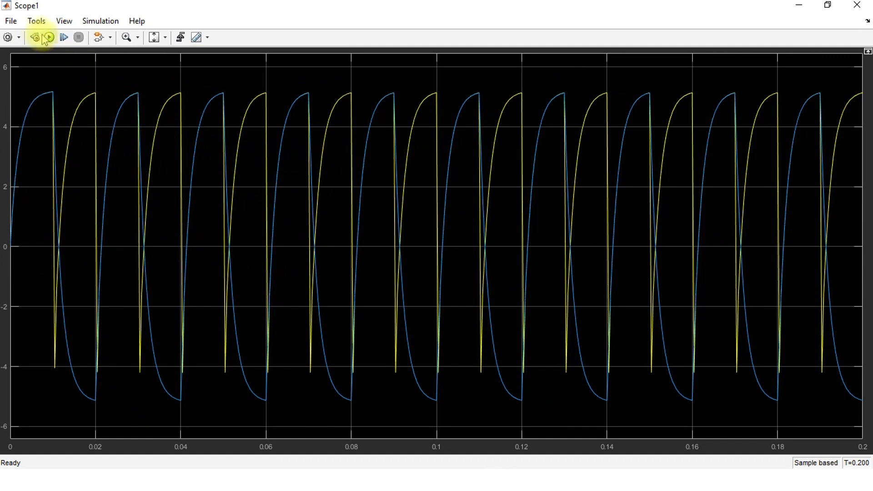
{"action": "left_click", "coordinate": [10, 39]}
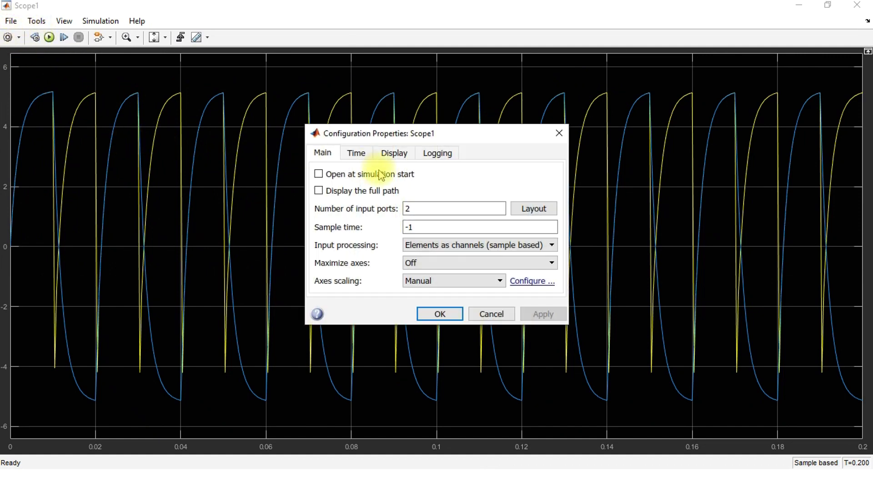
{"action": "left_click", "coordinate": [529, 210]}
{"action": "left_click", "coordinate": [594, 244]}
{"action": "left_click", "coordinate": [439, 314]}
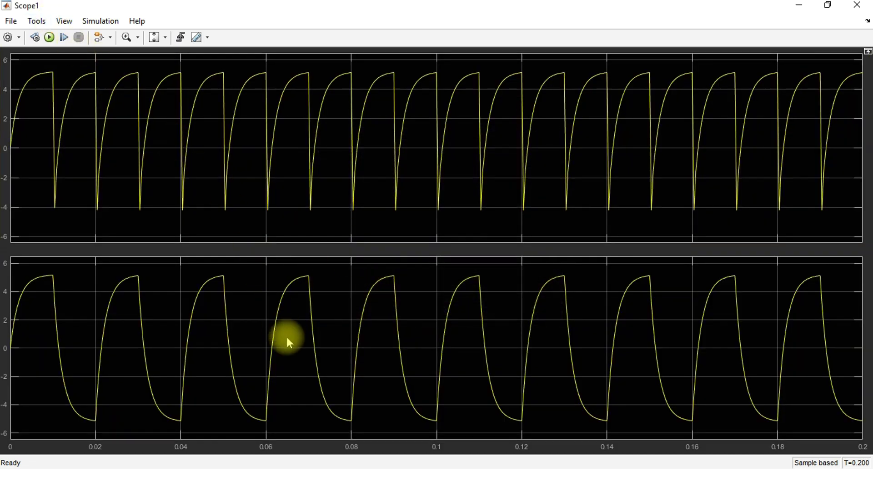
Change the line color of the current scope's lower display, showing Iout, to red and close the scope.
{"action": "right_click", "coordinate": [288, 314]}
{"action": "left_click", "coordinate": [335, 345]}
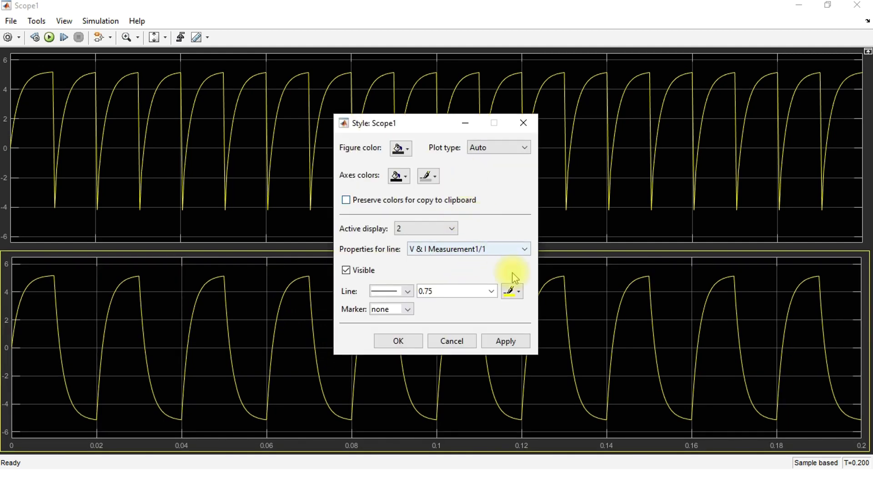
{"action": "left_click", "coordinate": [518, 295]}
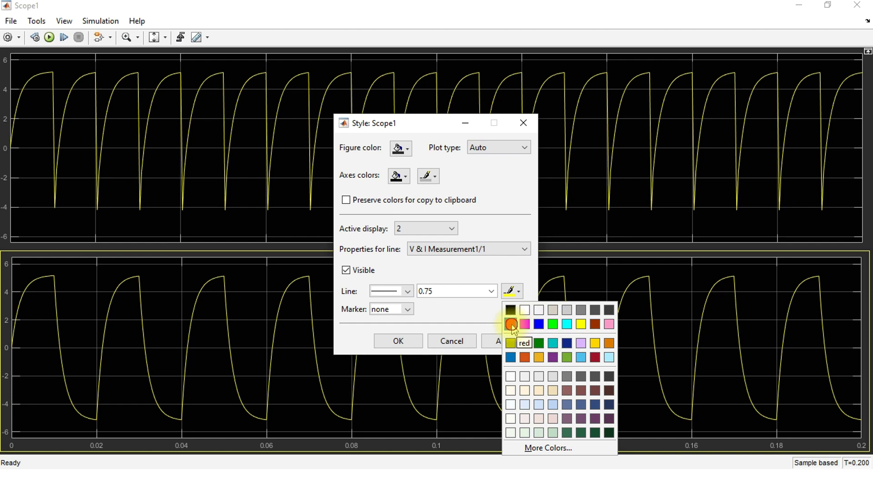
{"action": "left_click", "coordinate": [511, 325]}
{"action": "left_click", "coordinate": [502, 342]}
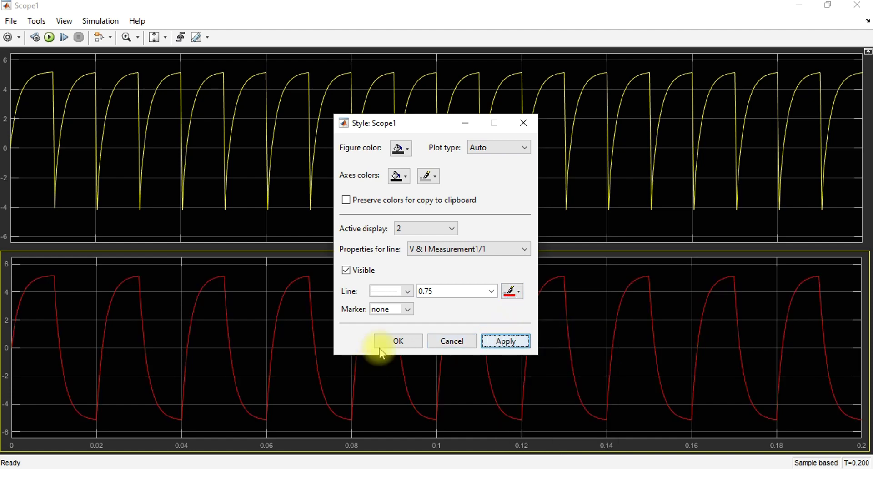
{"action": "left_click", "coordinate": [397, 341]}
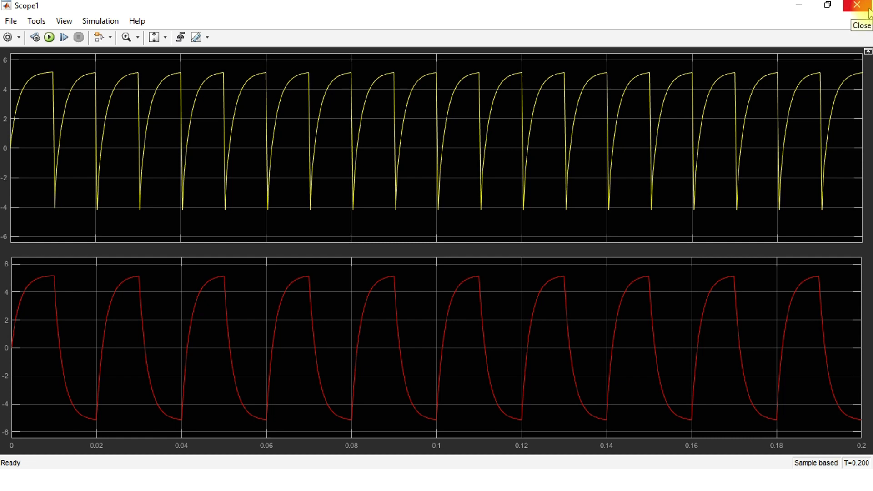
{"action": "left_click", "coordinate": [857, 5]}
View the Vin/Vout waveforms and the CurrentIn/Iout waveforms in their scopes, closing each scope after checking the ripple.
{"action": "left_click", "coordinate": [342, 115]}
{"action": "double_click", "coordinate": [342, 118]}
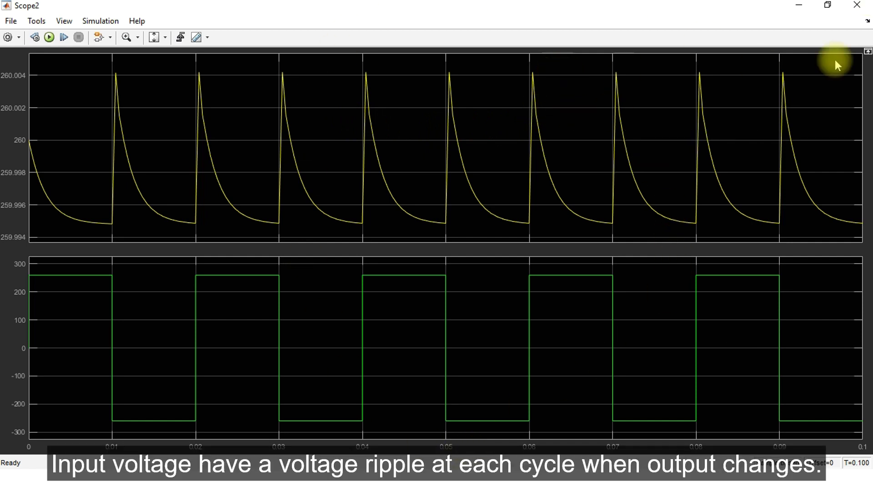
{"action": "left_click", "coordinate": [857, 5]}
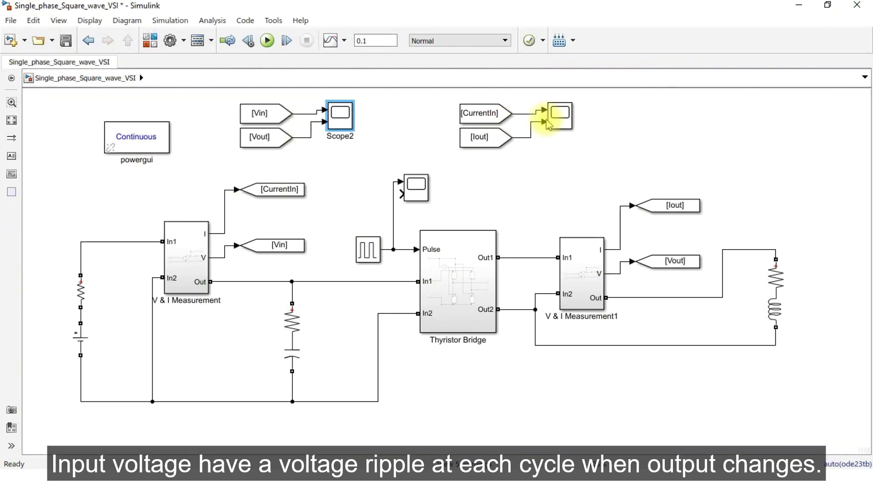
{"action": "double_click", "coordinate": [548, 122]}
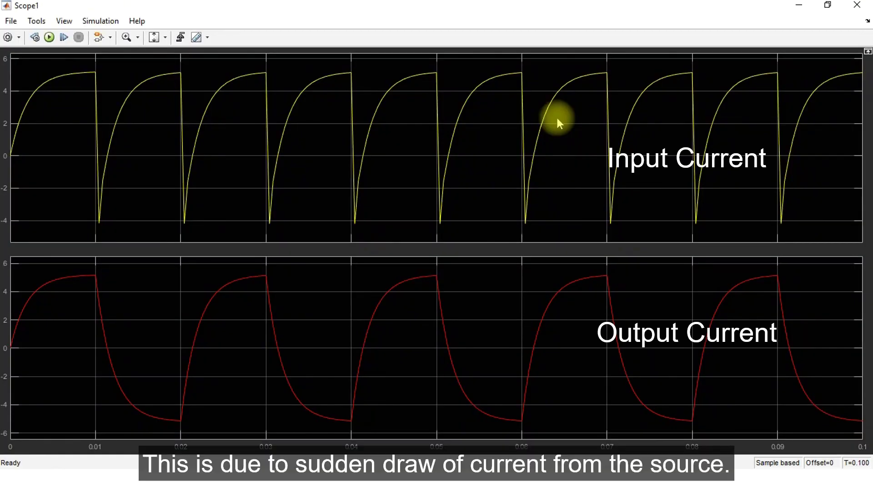
{"action": "left_click", "coordinate": [861, 5]}
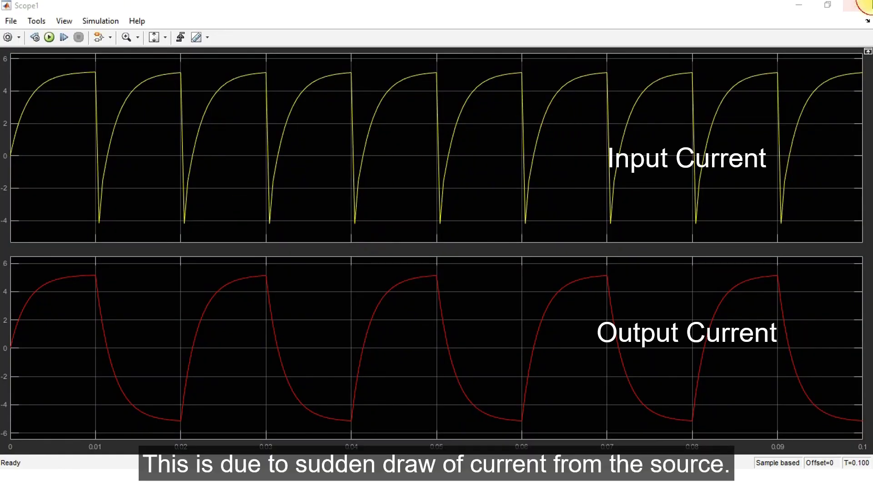
{"action": "left_click", "coordinate": [857, 4]}
Set the capacitance of the RC branch across the inverter's DC input to 10000e-3 F.
{"action": "left_click", "coordinate": [294, 356]}
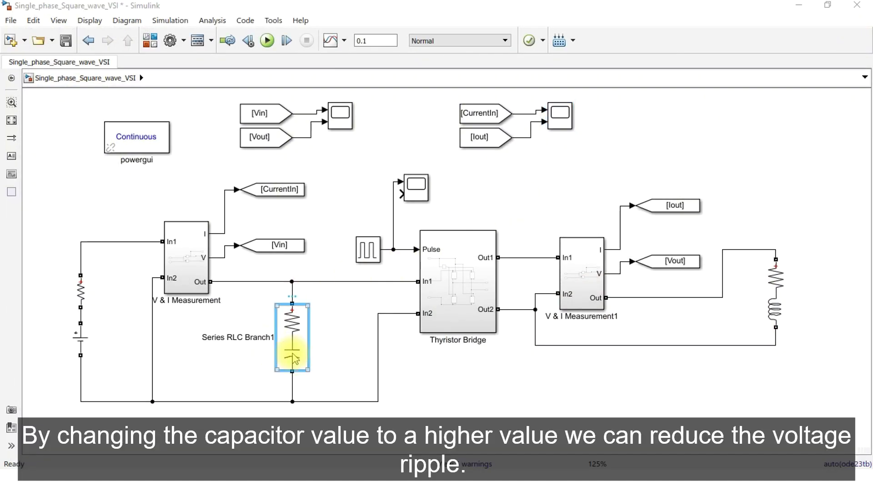
{"action": "double_click", "coordinate": [293, 355]}
{"action": "left_click", "coordinate": [344, 382]}
{"action": "left_click", "coordinate": [344, 382]}
{"action": "type", "text": "0000e-3"}
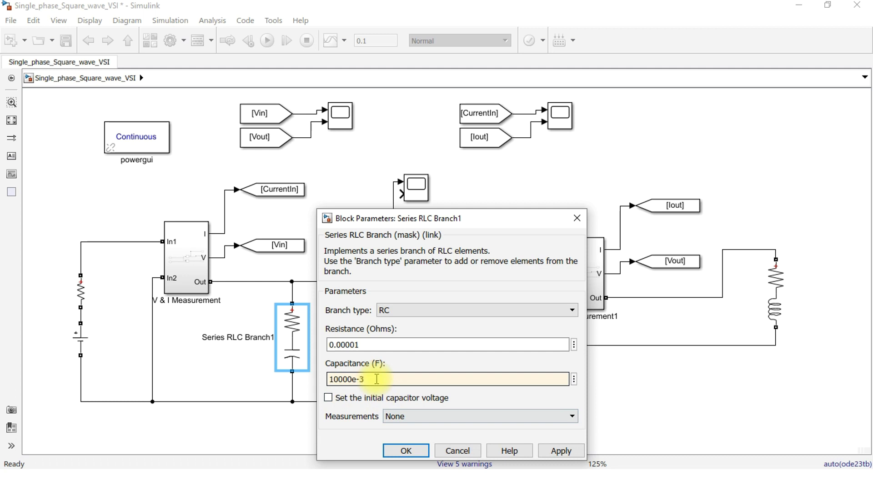
{"action": "left_click", "coordinate": [559, 451]}
{"action": "left_click", "coordinate": [406, 450]}
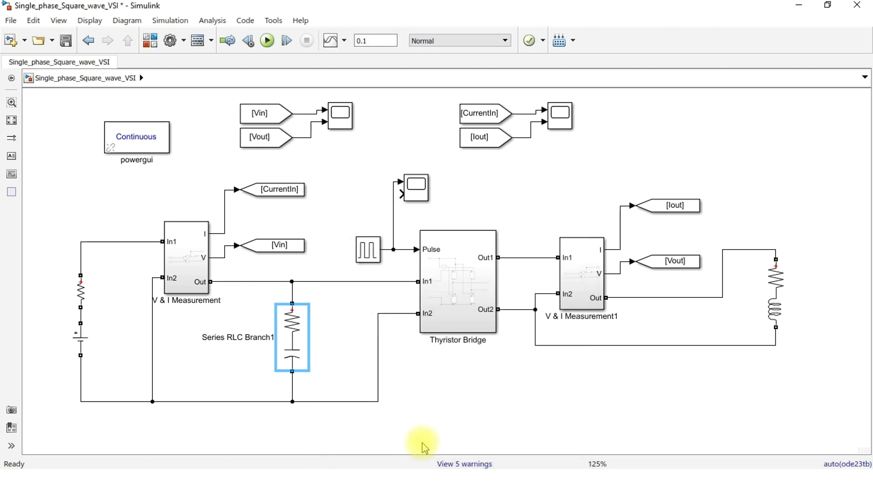
Run the simulation with the changed capacitance and view the voltage and current waveforms in their two scopes.
{"action": "left_click", "coordinate": [267, 41]}
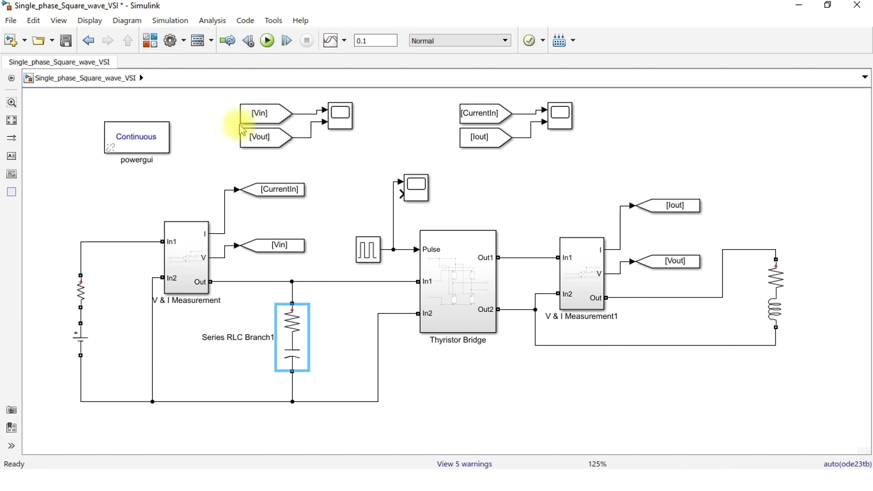
{"action": "left_click", "coordinate": [336, 112]}
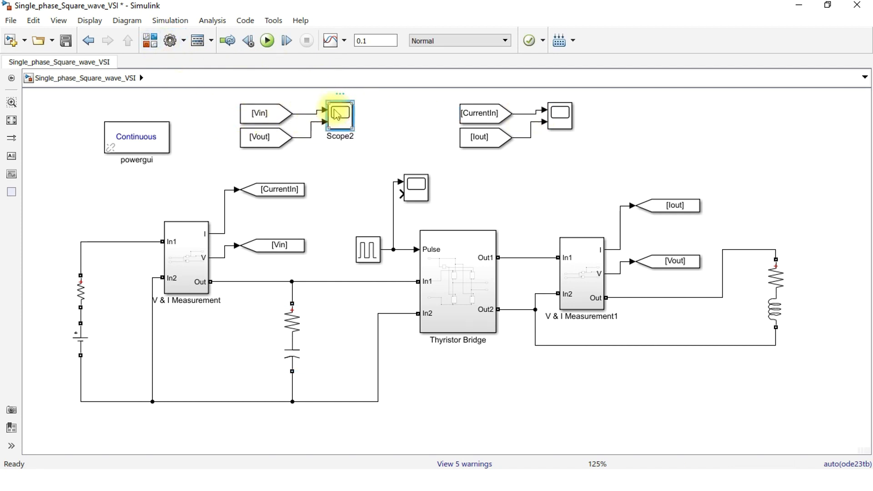
{"action": "left_click", "coordinate": [552, 174]}
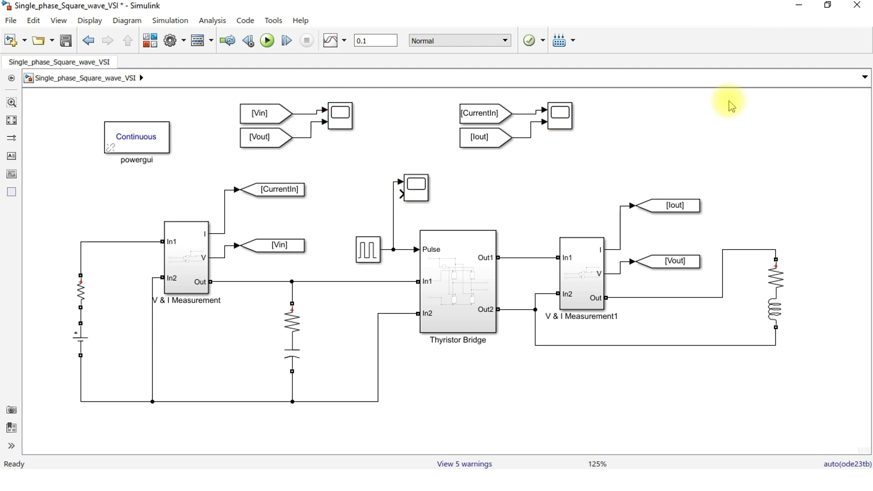
{"action": "double_click", "coordinate": [350, 120]}
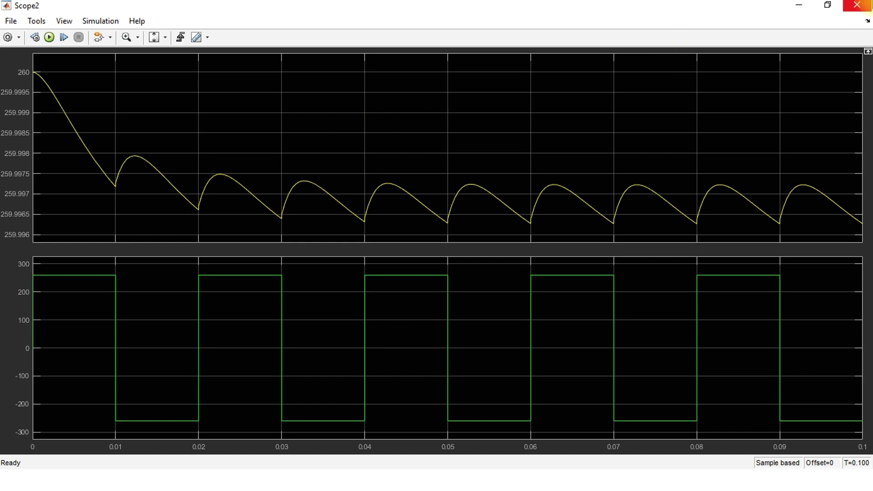
{"action": "left_click", "coordinate": [852, 6]}
{"action": "double_click", "coordinate": [559, 120]}
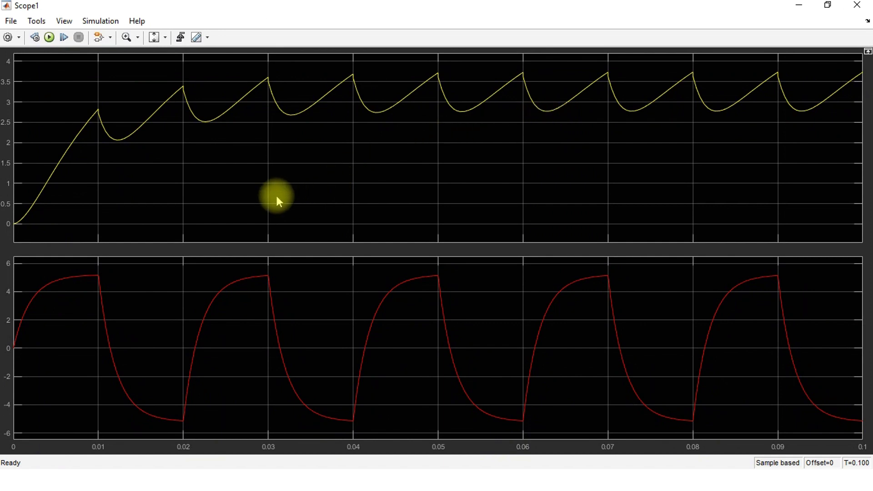
{"action": "left_click", "coordinate": [857, 5]}
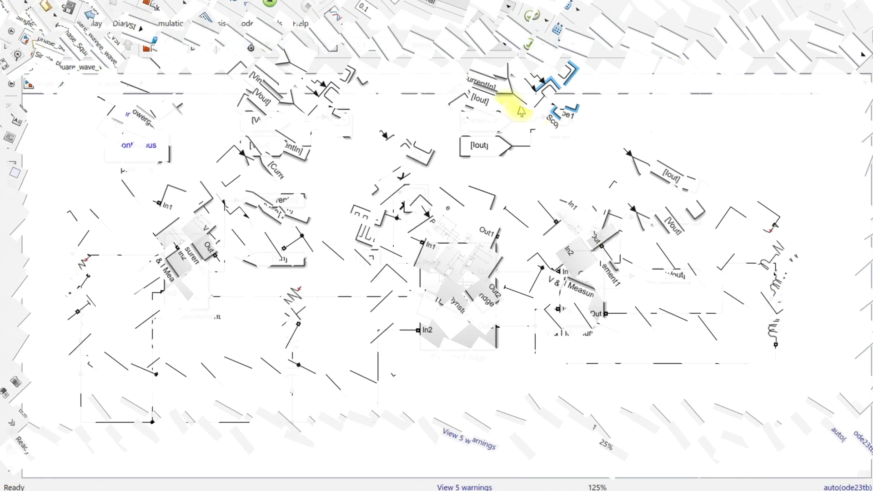